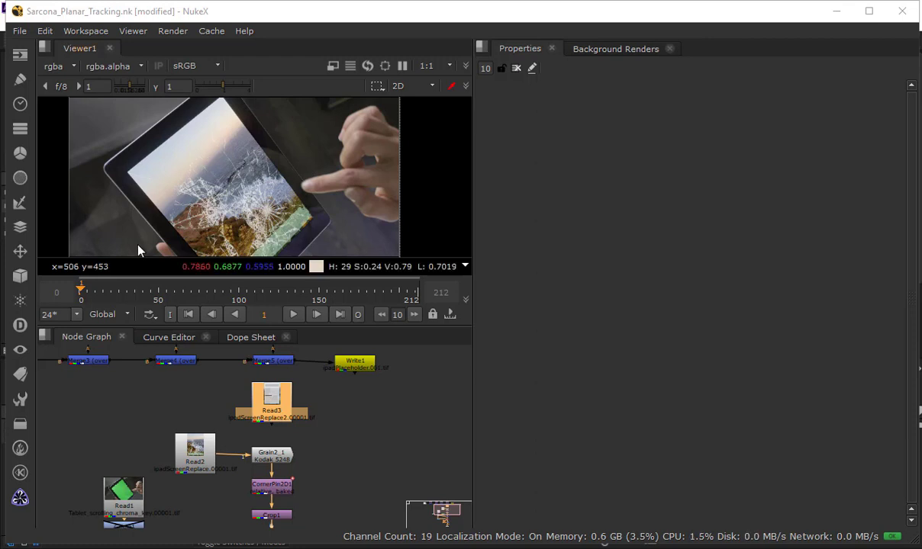
Display the green-screen tablet plate in the viewer and inspect the planar-tracked shape in the Roto1 node
{"action": "left_click", "coordinate": [92, 422]}
{"action": "left_click_drag", "start_coordinate": [128, 416], "coordinate": [155, 344]}
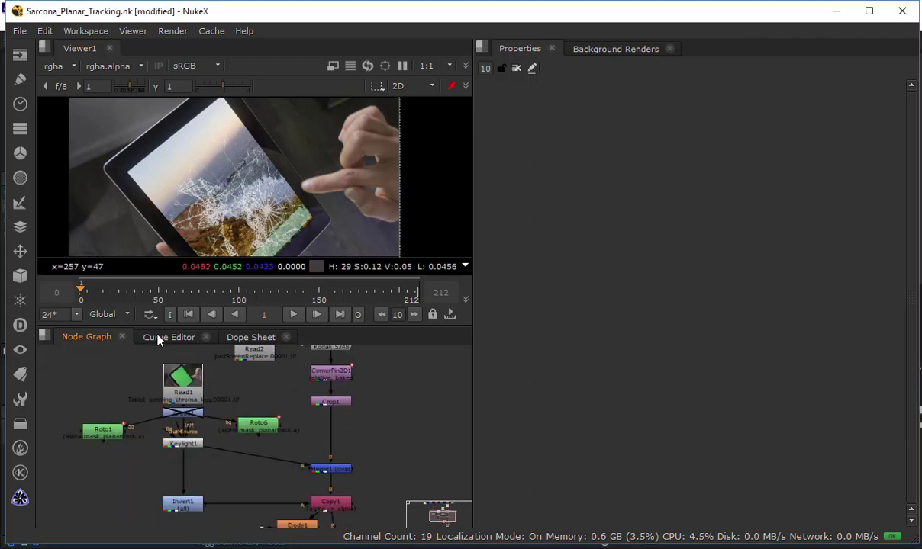
{"action": "left_click", "coordinate": [108, 444]}
{"action": "key", "text": "1"}
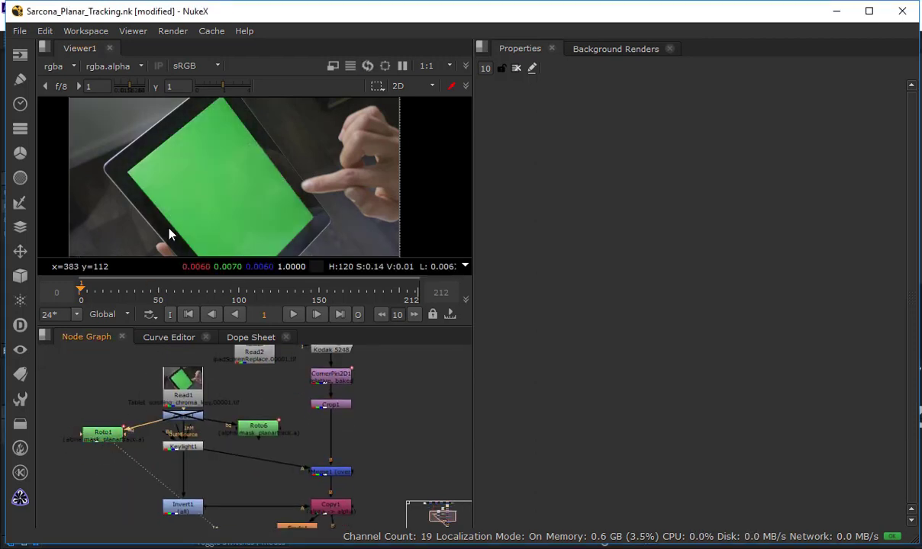
{"action": "double_click", "coordinate": [106, 435]}
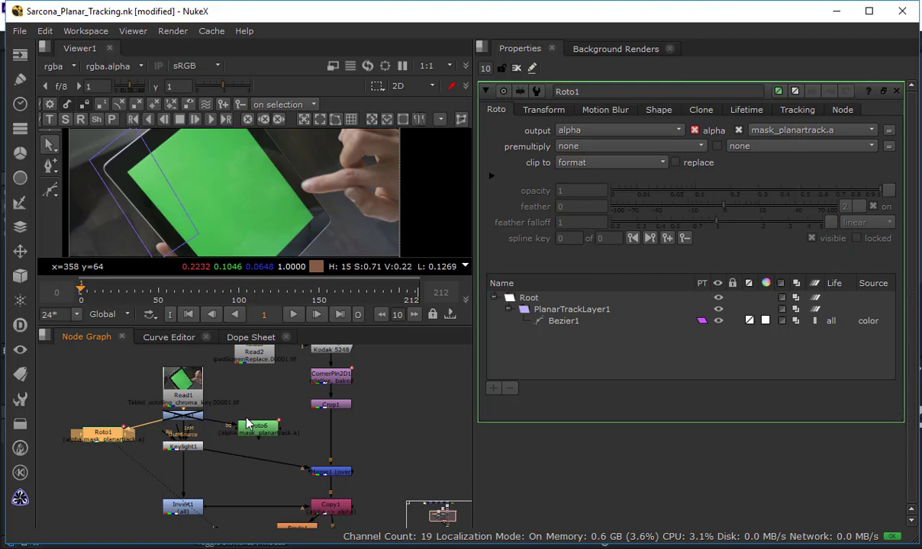
{"action": "left_click", "coordinate": [516, 68]}
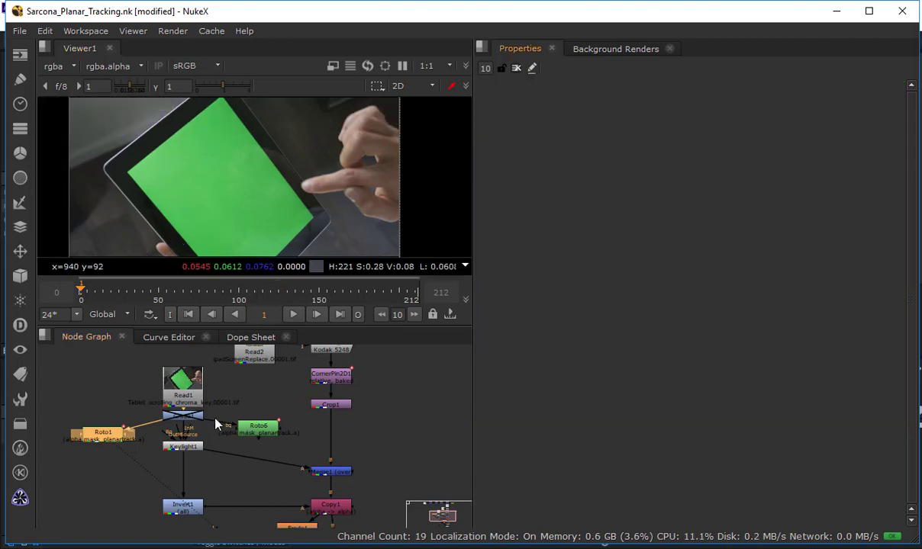
Open the Roto6 node and inspect its planar-tracked shape over the tablet in the enlarged viewer
{"action": "double_click", "coordinate": [249, 430]}
{"action": "key", "text": "space"}
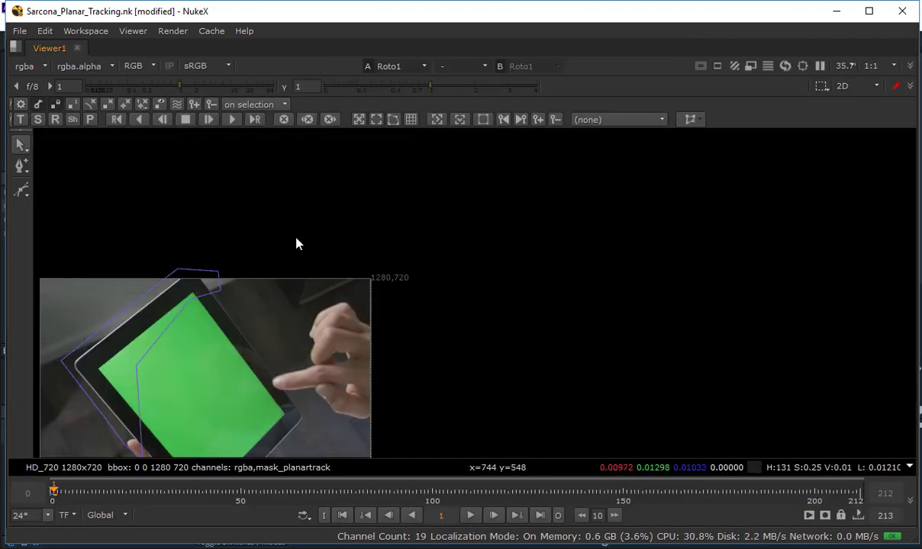
{"action": "scroll", "coordinate": [367, 211], "scroll_direction": "up", "scroll_amount": 1}
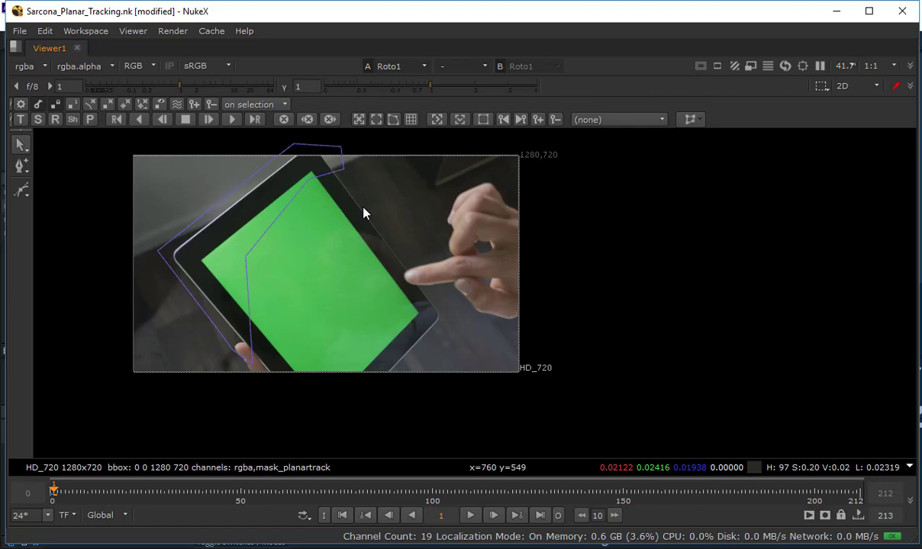
{"action": "key", "text": "space"}
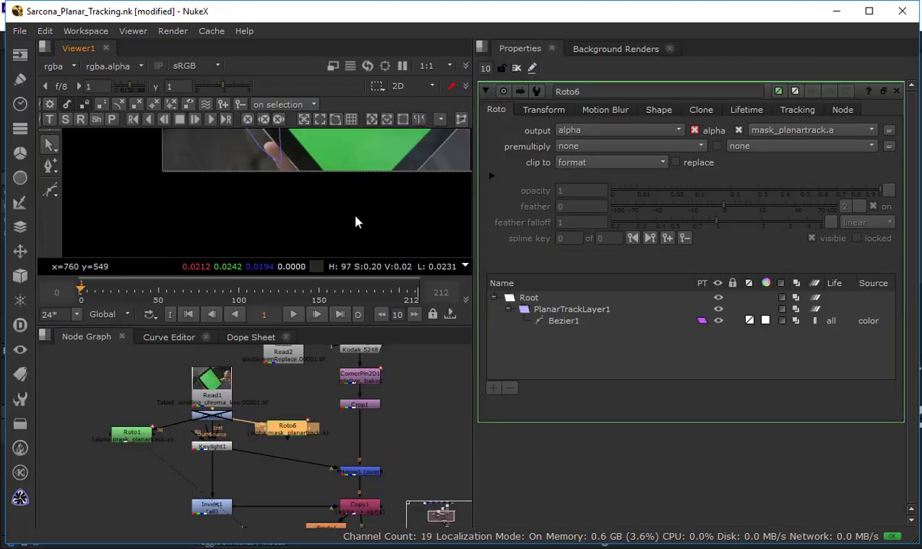
{"action": "left_click_drag", "start_coordinate": [291, 387], "coordinate": [233, 410]}
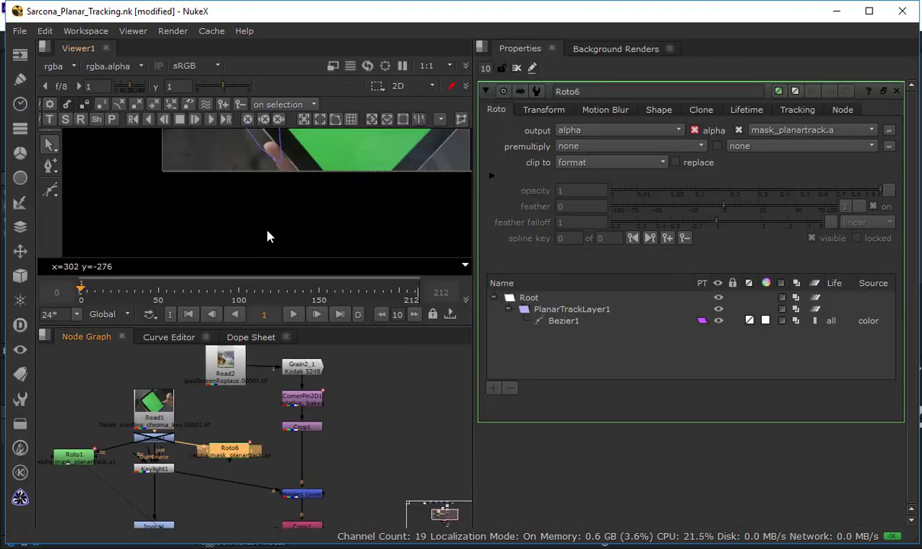
Display the output of the last placeholder merge, Merge5, fitted to the viewer, and clear the open node properties
{"action": "left_click_drag", "start_coordinate": [285, 214], "coordinate": [98, 289]}
{"action": "left_click_drag", "start_coordinate": [355, 395], "coordinate": [352, 478]}
{"action": "left_click_drag", "start_coordinate": [349, 417], "coordinate": [354, 405]}
{"action": "left_click", "coordinate": [319, 451]}
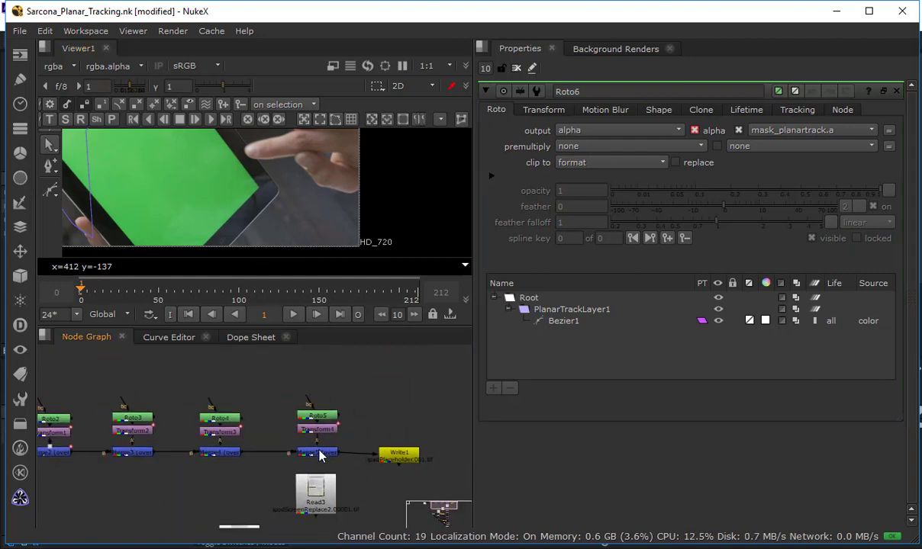
{"action": "key", "text": "1"}
{"action": "key", "text": "f"}
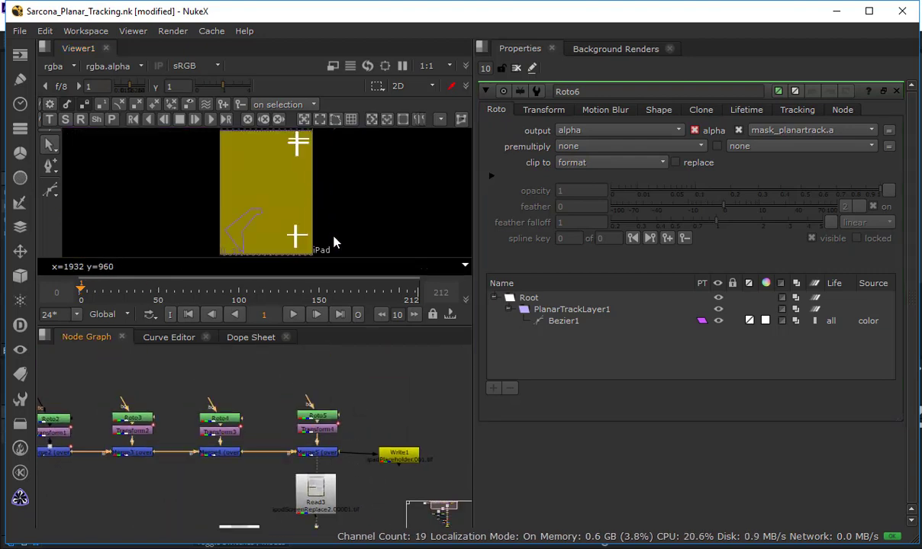
{"action": "left_click", "coordinate": [517, 69]}
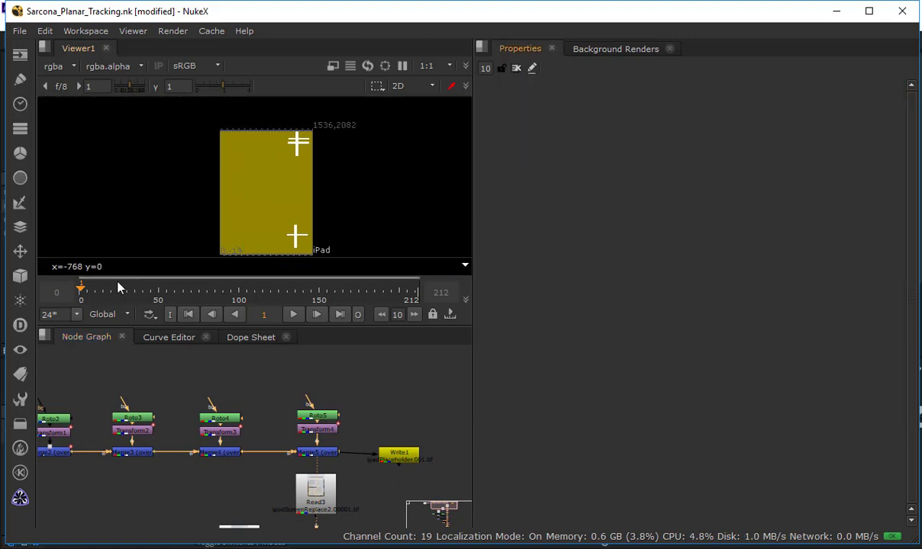
Scrub the yellow placeholder artwork, play it from frame 0 and stop at frame 96 to check its tracking marks
{"action": "left_click_drag", "start_coordinate": [84, 293], "coordinate": [151, 301]}
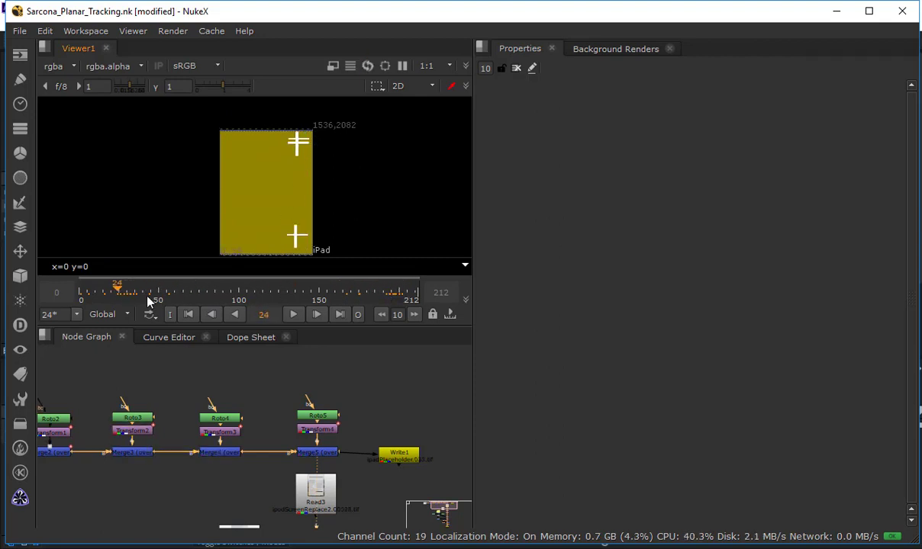
{"action": "left_click", "coordinate": [187, 315]}
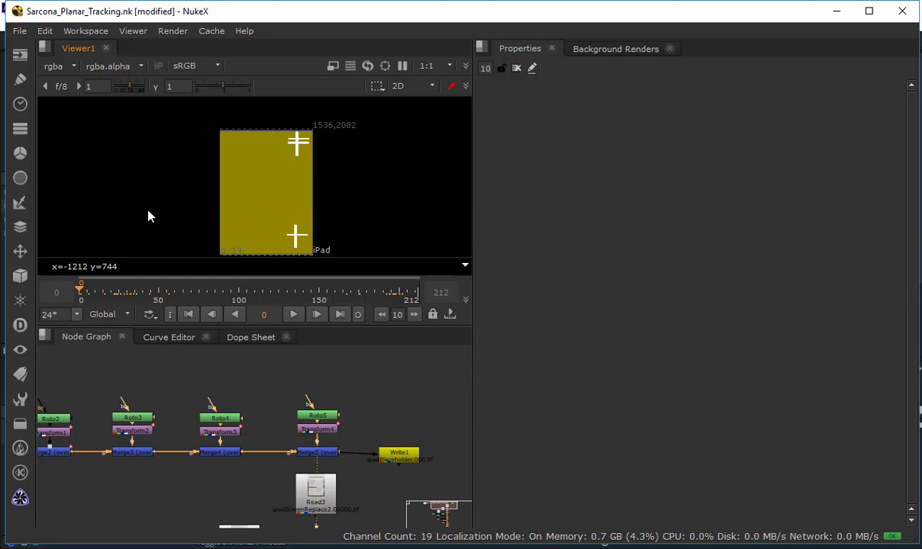
{"action": "key", "text": "l"}
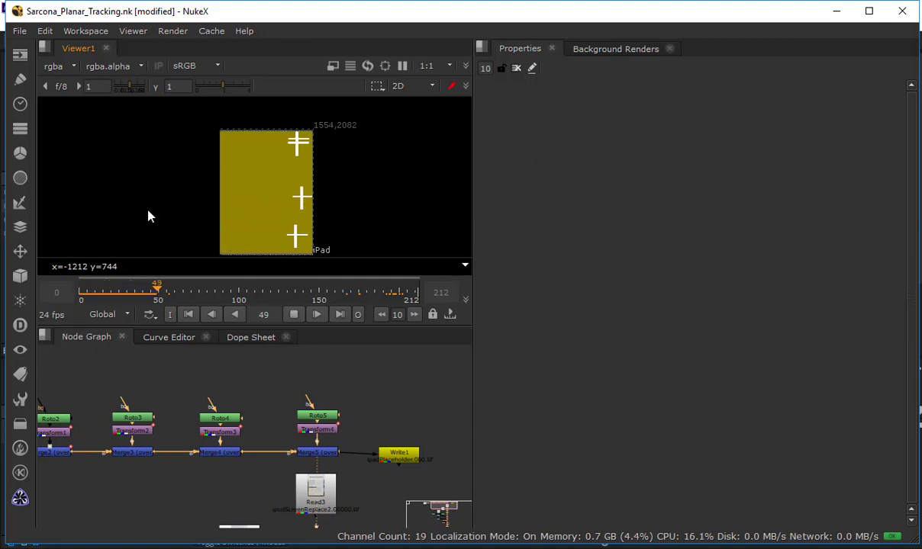
{"action": "key", "text": "k"}
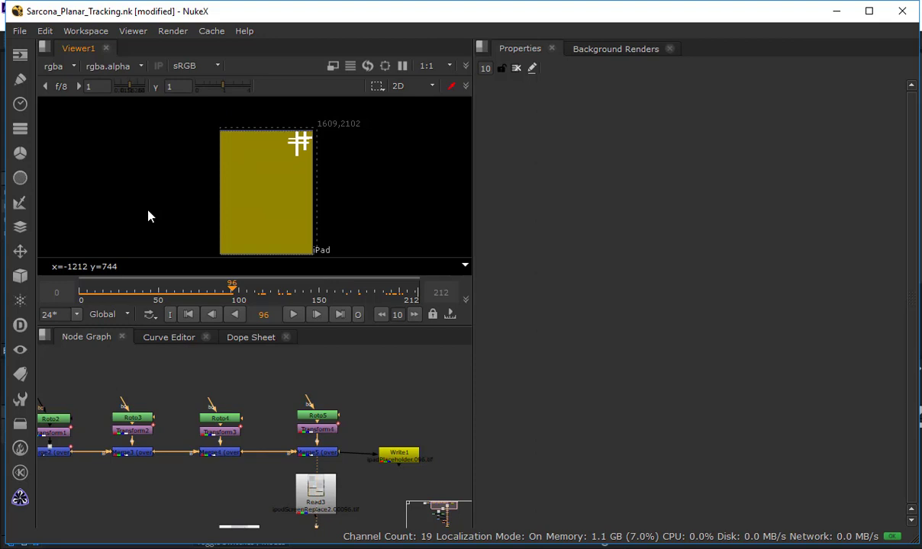
Display the output of the Crop1 node to check the corner-pinned screen artwork
{"action": "left_click_drag", "start_coordinate": [209, 474], "coordinate": [196, 366]}
{"action": "scroll", "coordinate": [222, 456], "scroll_direction": "down", "scroll_amount": 2}
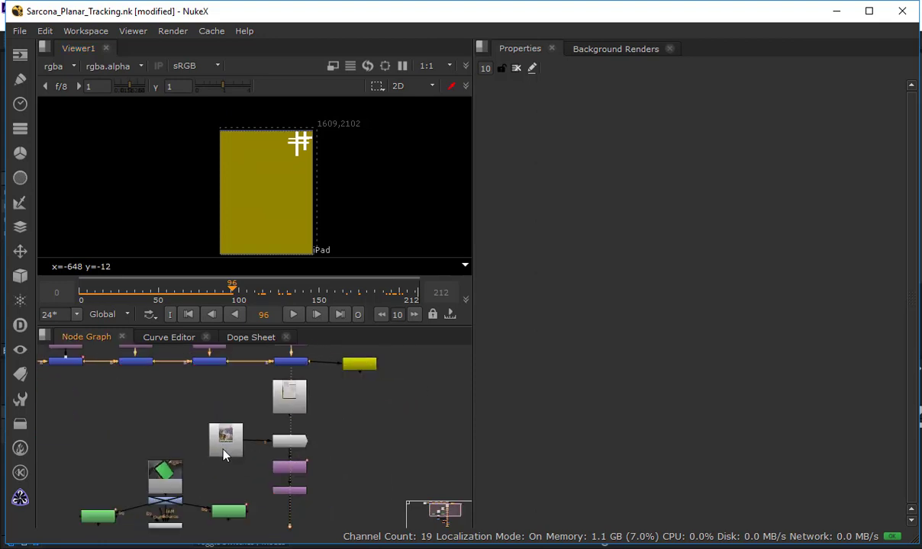
{"action": "left_click_drag", "start_coordinate": [303, 435], "coordinate": [308, 400]}
{"action": "key", "text": "2"}
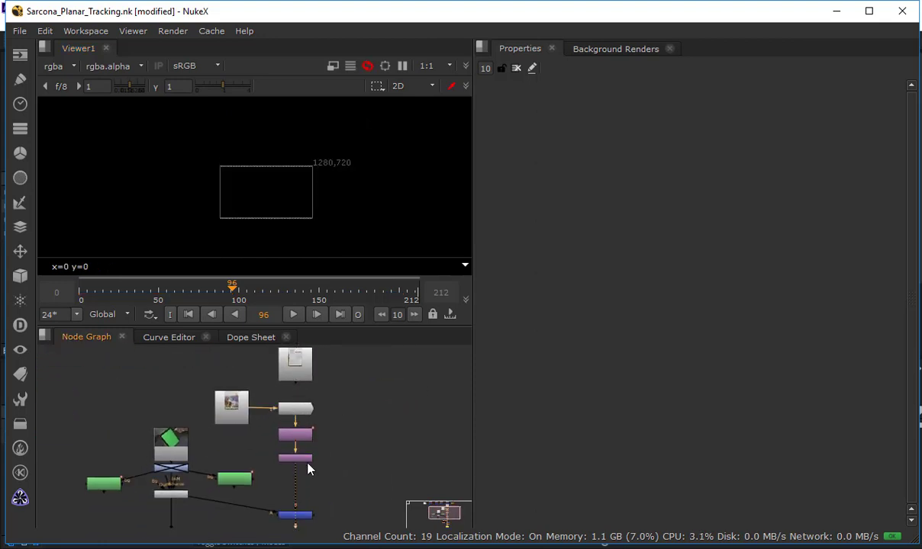
{"action": "left_click_drag", "start_coordinate": [307, 462], "coordinate": [299, 391]}
{"action": "scroll", "coordinate": [301, 433], "scroll_direction": "up", "scroll_amount": 2}
{"action": "left_click_drag", "start_coordinate": [296, 435], "coordinate": [299, 415]}
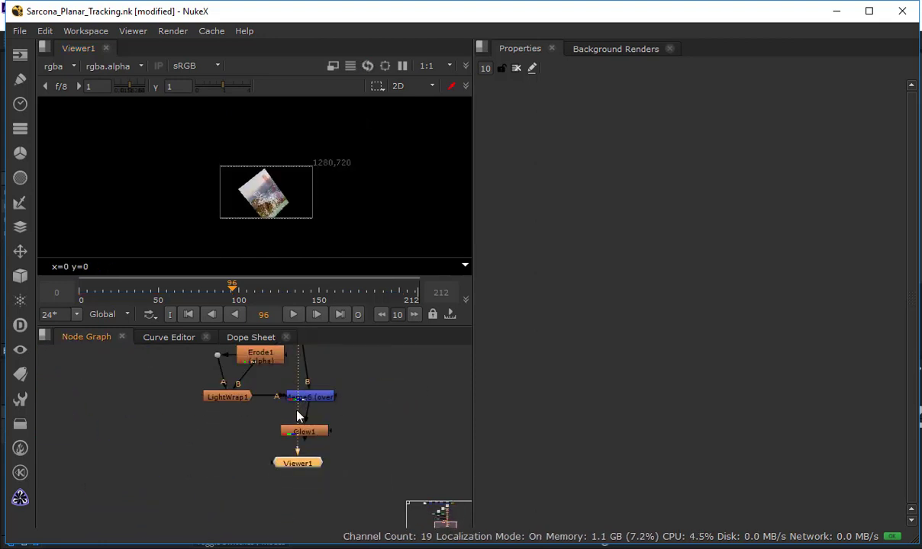
Display the final Glow1 composite and check the cracked screen replacement at frames 27 and 56
{"action": "double_click", "coordinate": [303, 433]}
{"action": "key", "text": "1"}
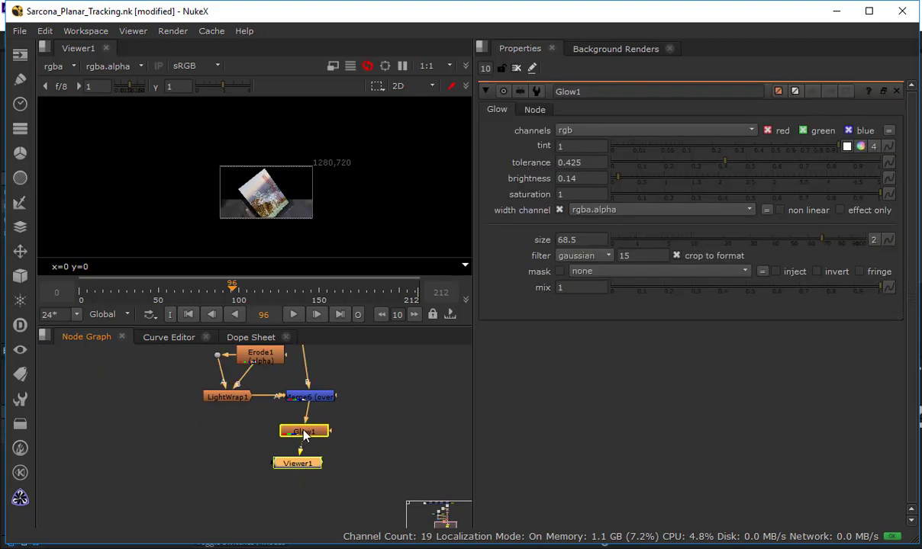
{"action": "left_click_drag", "start_coordinate": [368, 435], "coordinate": [403, 498]}
{"action": "scroll", "coordinate": [309, 200], "scroll_direction": "up", "scroll_amount": 5}
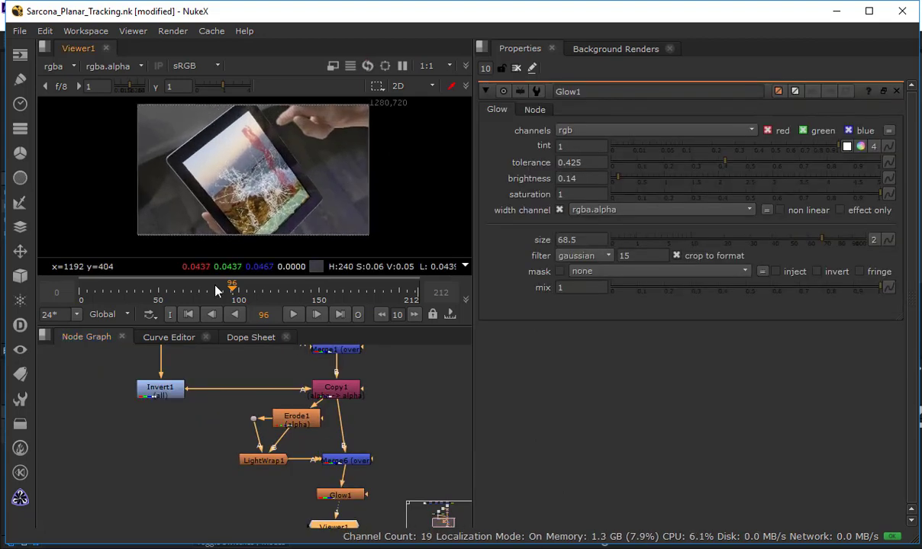
{"action": "left_click", "coordinate": [121, 297]}
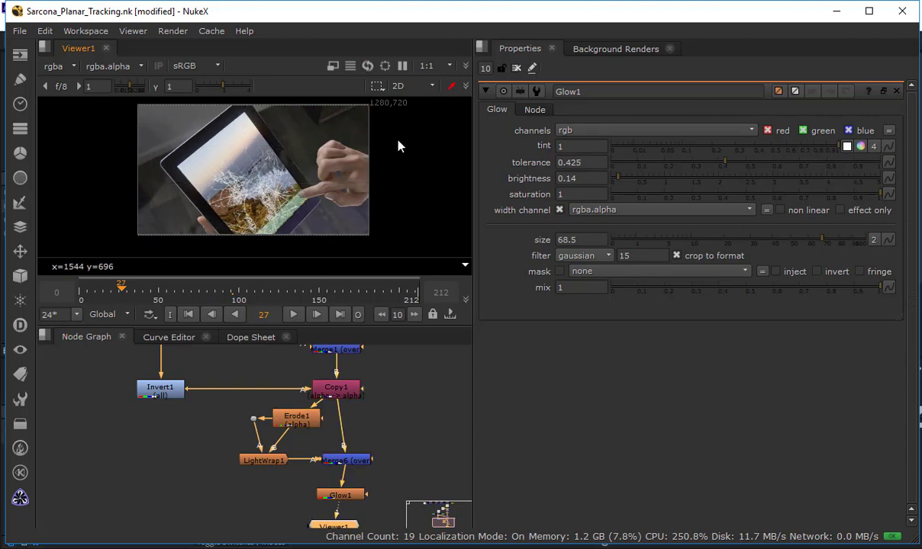
{"action": "left_click_drag", "start_coordinate": [121, 290], "coordinate": [169, 294]}
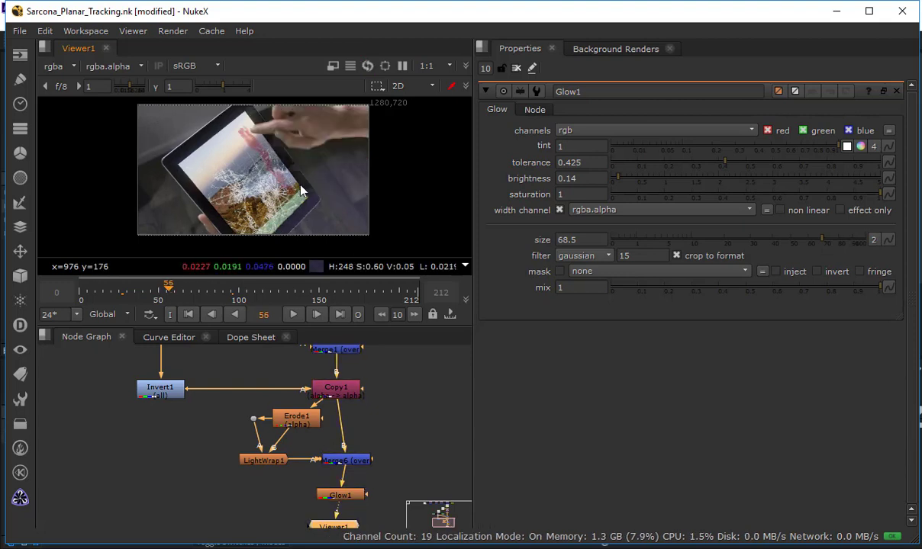
Reconnect the Grain2_1 input from Read2 to the Read3 ipadScreenReplace2 sequence
{"action": "scroll", "coordinate": [302, 189], "scroll_direction": "up", "scroll_amount": 1}
{"action": "scroll", "coordinate": [302, 189], "scroll_direction": "up", "scroll_amount": 1}
{"action": "left_click_drag", "start_coordinate": [285, 172], "coordinate": [310, 180]}
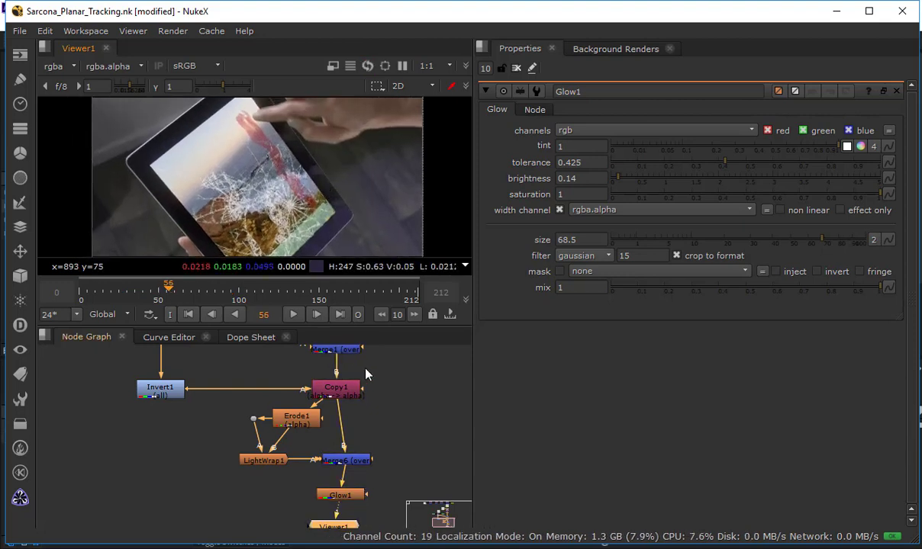
{"action": "left_click_drag", "start_coordinate": [366, 371], "coordinate": [338, 449]}
{"action": "left_click_drag", "start_coordinate": [345, 362], "coordinate": [332, 480]}
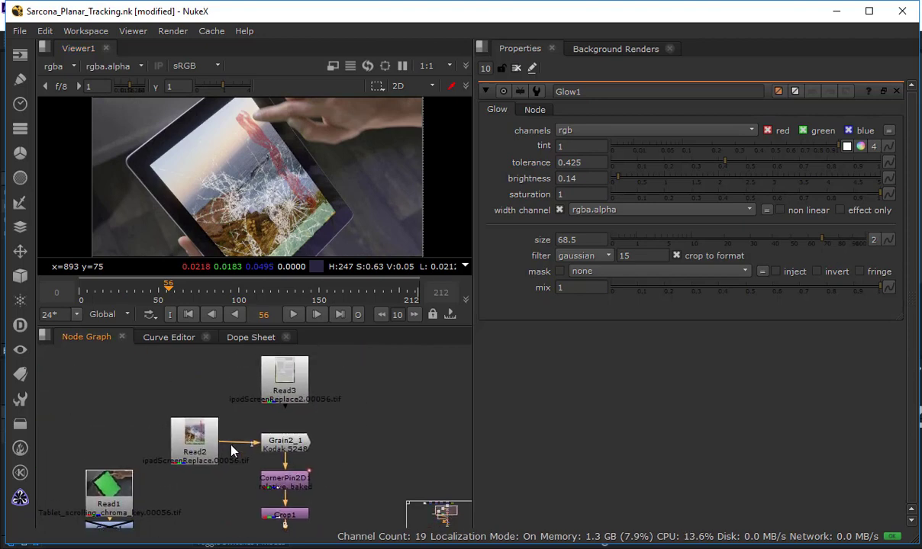
{"action": "left_click_drag", "start_coordinate": [232, 446], "coordinate": [289, 395]}
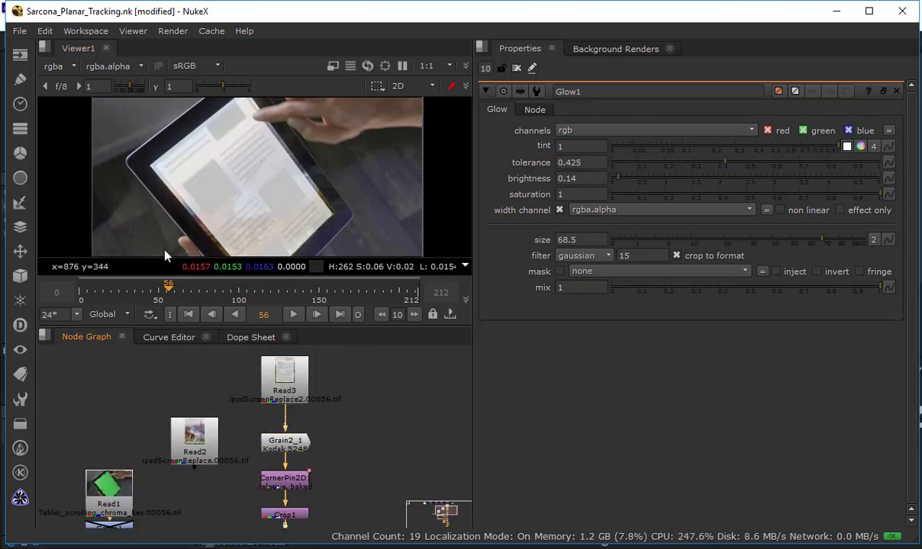
Play the composite with the page-layout screen from frame 24 in the enlarged viewer, and replay the cached frames
{"action": "left_click", "coordinate": [119, 288]}
{"action": "key", "text": "space"}
{"action": "left_click_drag", "start_coordinate": [316, 300], "coordinate": [438, 157]}
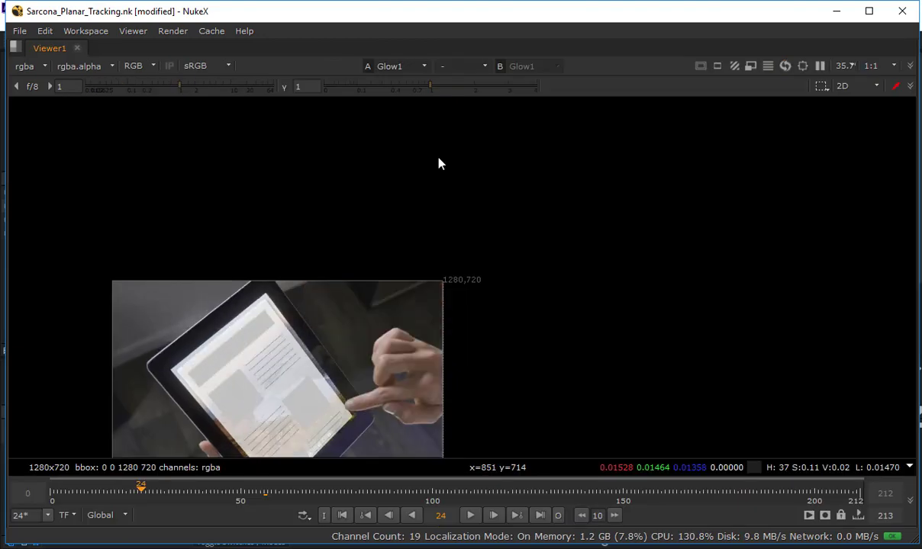
{"action": "scroll", "coordinate": [436, 215], "scroll_direction": "up", "scroll_amount": 1}
{"action": "scroll", "coordinate": [437, 219], "scroll_direction": "up", "scroll_amount": 1}
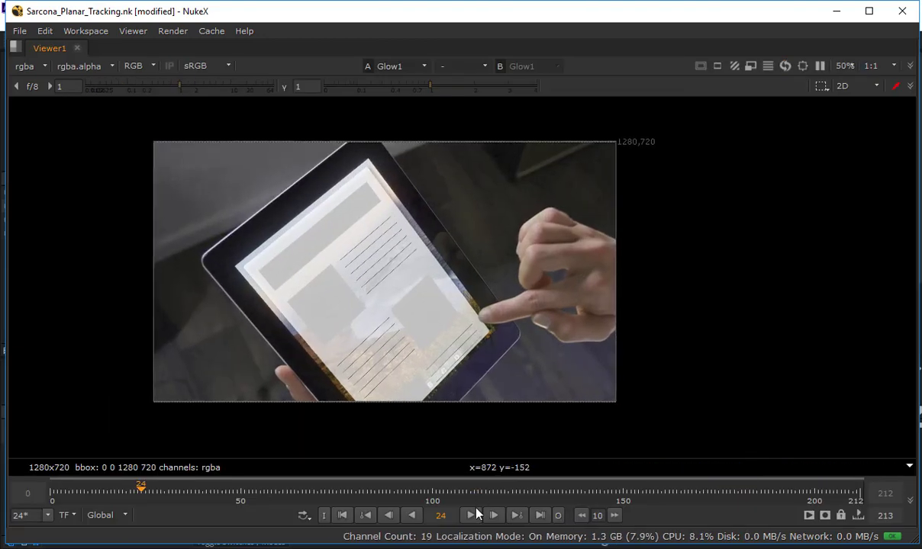
{"action": "left_click", "coordinate": [471, 516]}
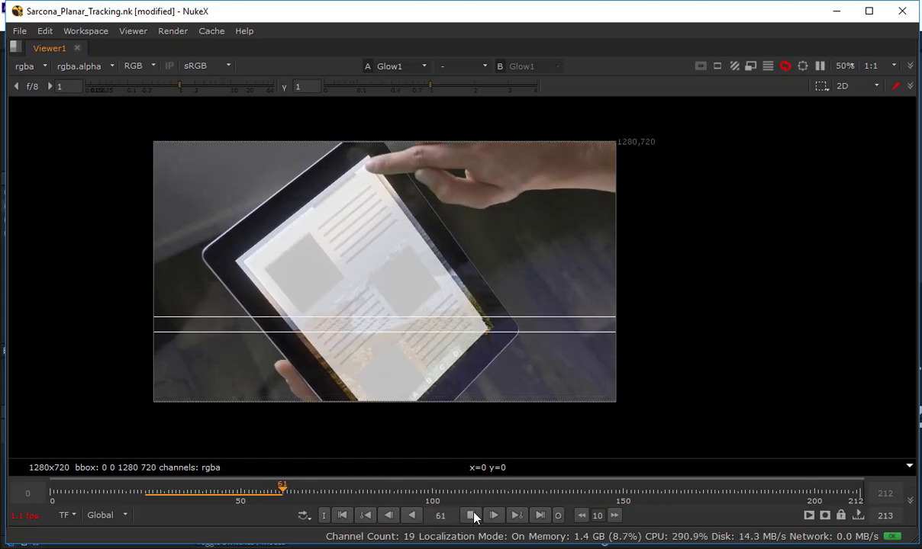
{"action": "left_click", "coordinate": [152, 493]}
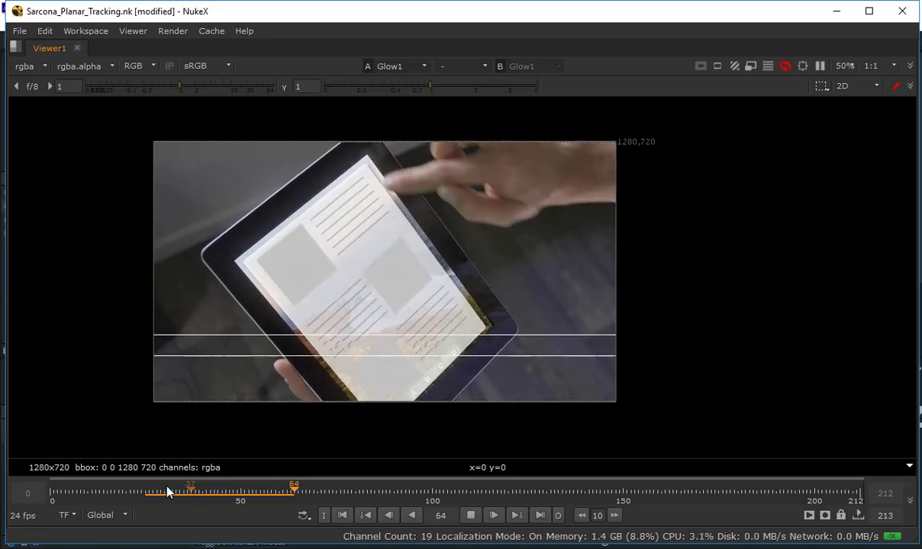
{"action": "left_click", "coordinate": [471, 515]}
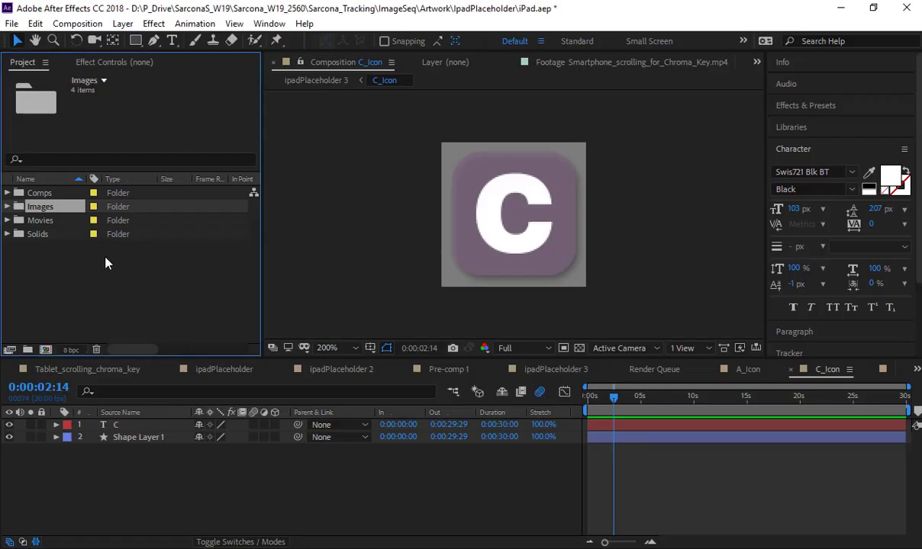
Start importing a file and browse to the ImageSeq folder inside the W19_2560 tracking project
{"action": "left_click", "coordinate": [107, 263]}
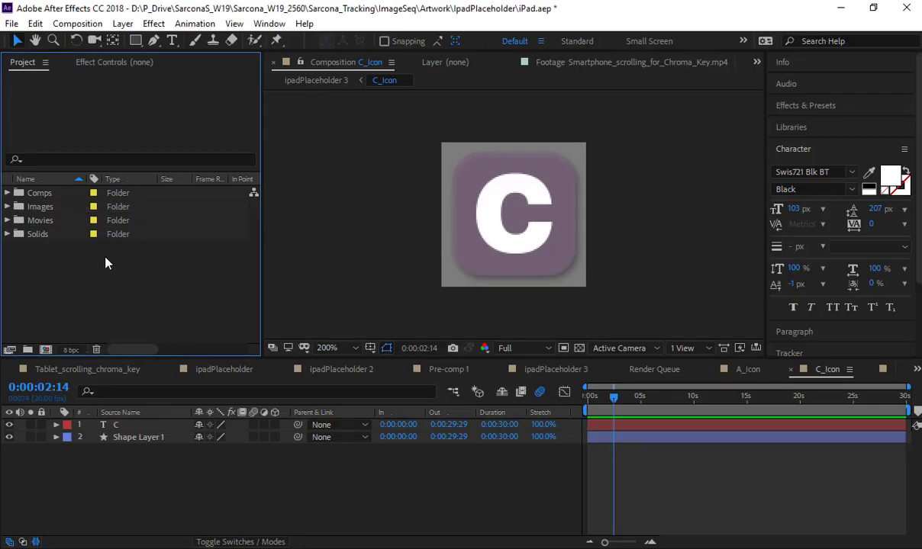
{"action": "double_click", "coordinate": [107, 263]}
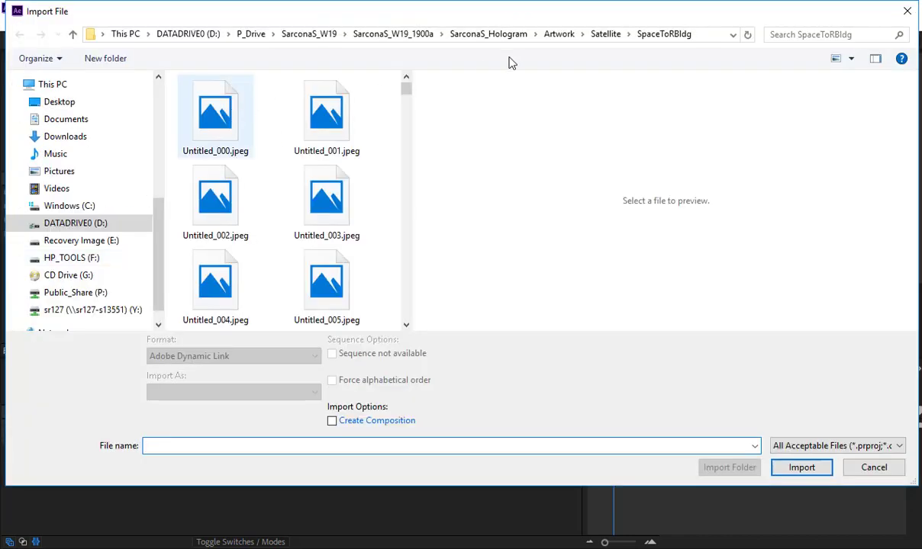
{"action": "left_click", "coordinate": [605, 34]}
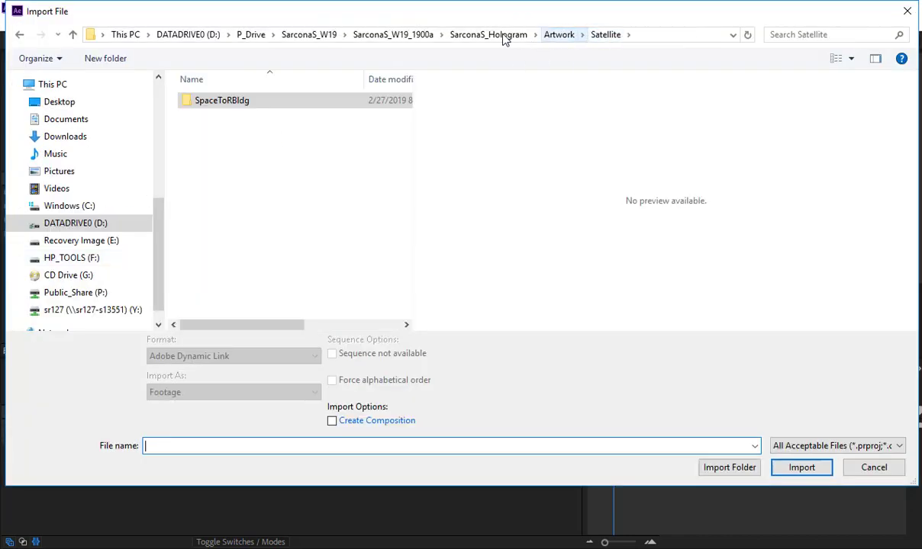
{"action": "left_click", "coordinate": [344, 35]}
{"action": "left_click", "coordinate": [341, 67]}
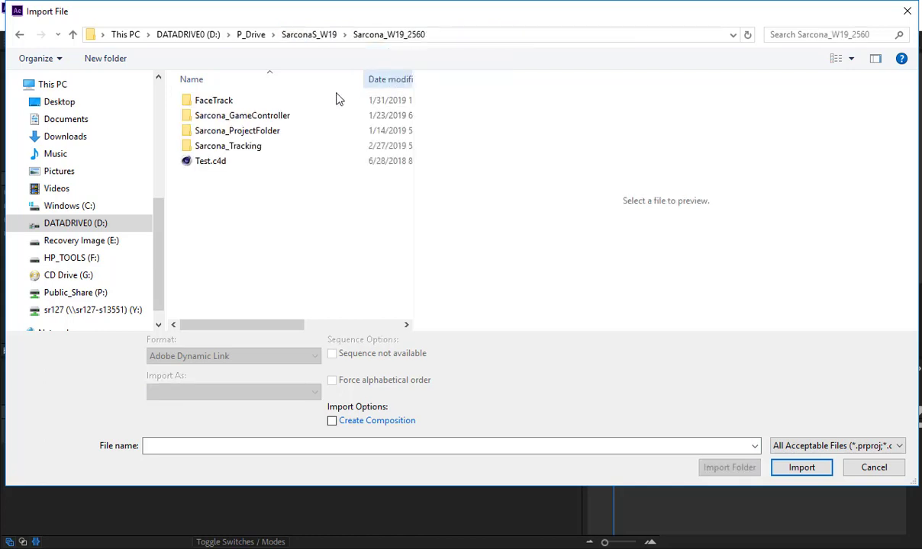
{"action": "double_click", "coordinate": [226, 147]}
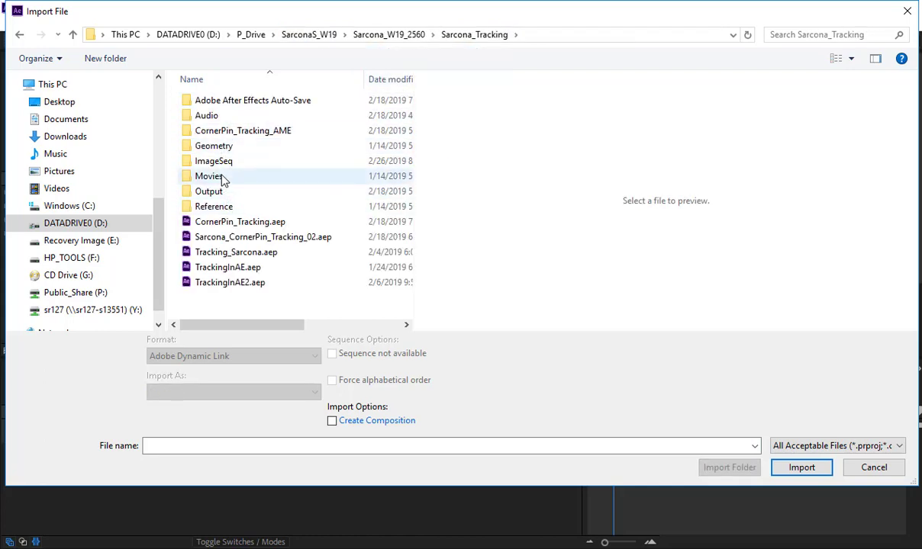
{"action": "left_click", "coordinate": [223, 161]}
{"action": "double_click", "coordinate": [222, 161]}
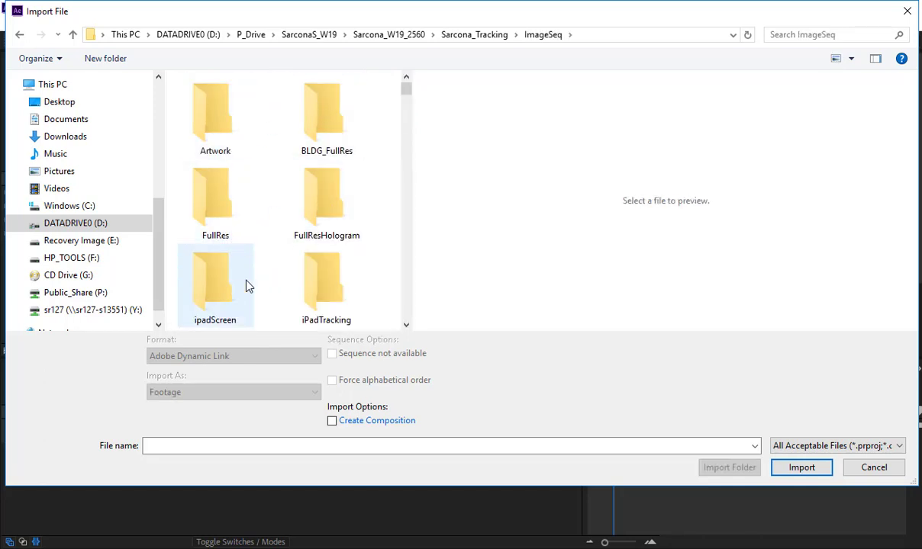
{"action": "scroll", "coordinate": [236, 282], "scroll_direction": "down", "scroll_amount": 1}
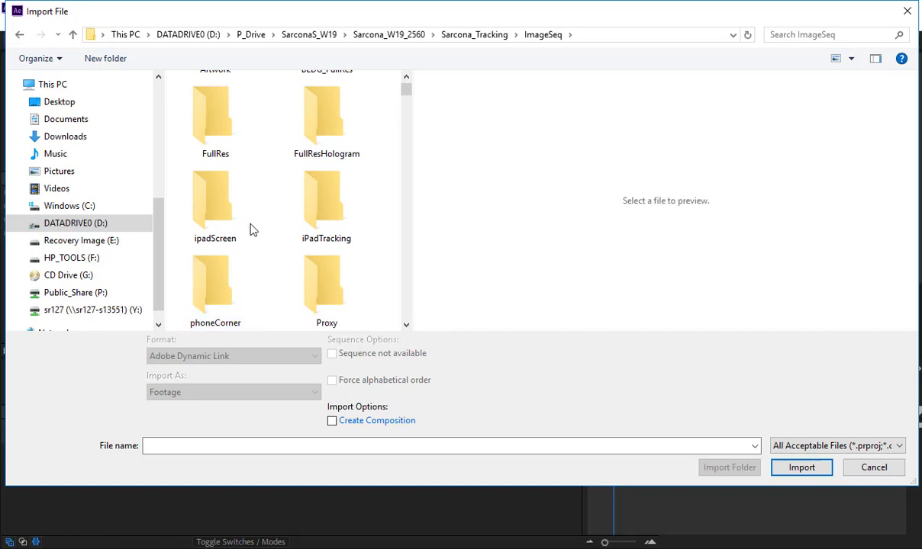
{"action": "double_click", "coordinate": [232, 200]}
{"action": "left_click", "coordinate": [232, 140]}
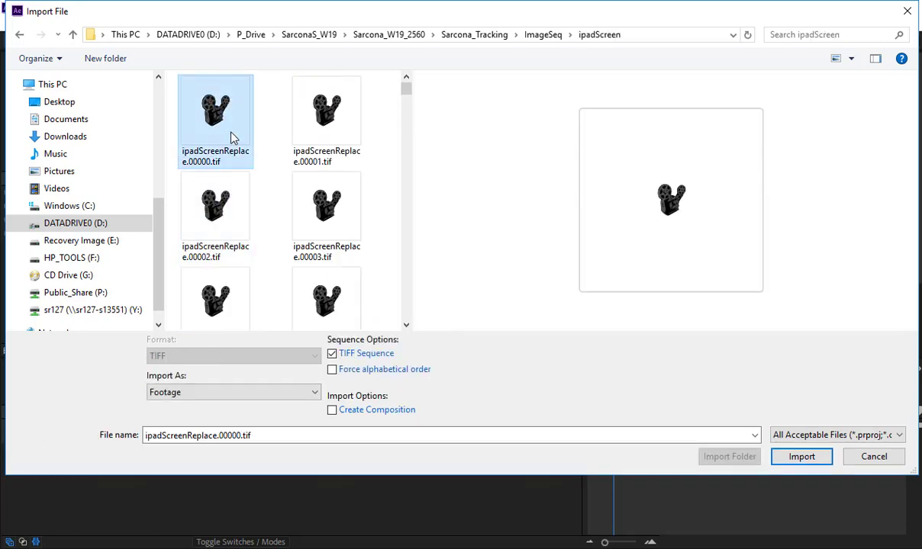
Switch to Nuke and open the Write1 node's properties to check the placeholder's output path
{"action": "key", "text": "alt+Tab"}
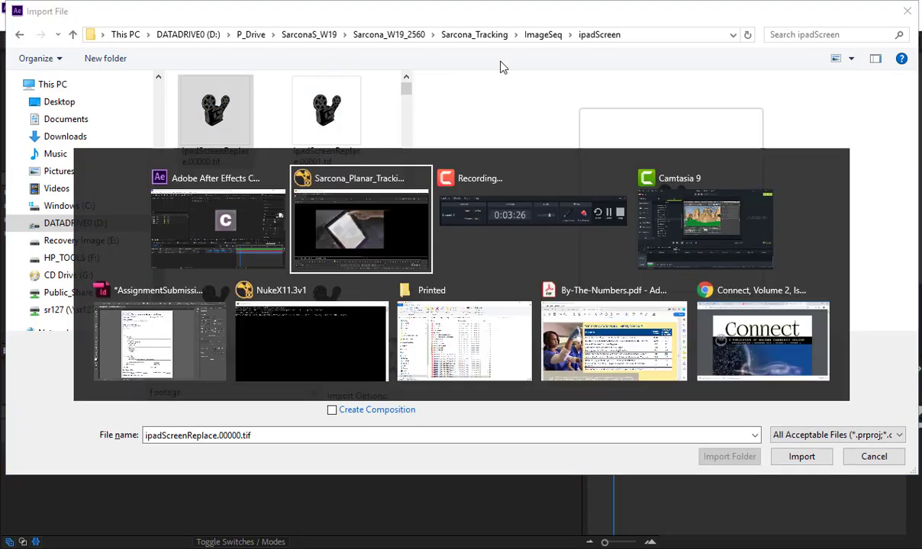
{"action": "key", "text": "space"}
{"action": "left_click_drag", "start_coordinate": [339, 487], "coordinate": [290, 386]}
{"action": "left_click_drag", "start_coordinate": [311, 411], "coordinate": [299, 539]}
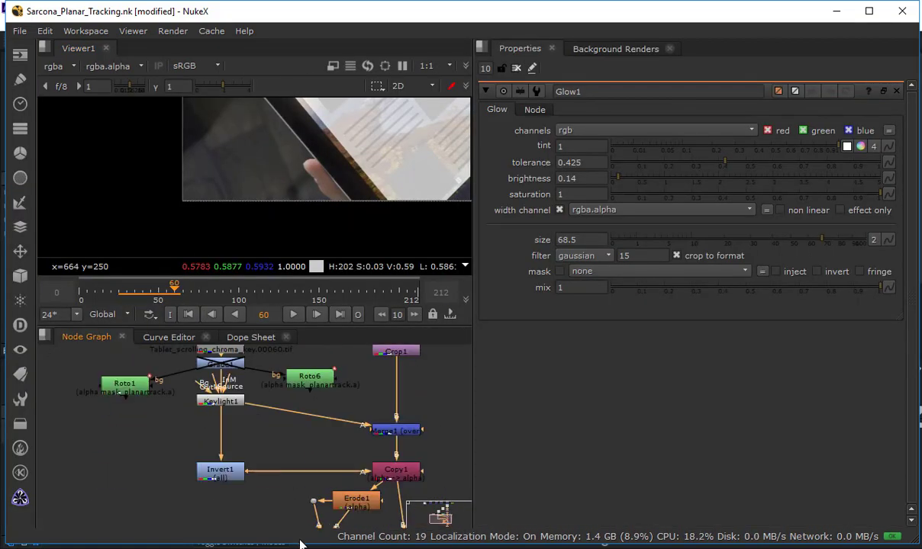
{"action": "mouse_move", "coordinate": [309, 347]}
{"action": "left_mouse_down"}
{"action": "mouse_move", "coordinate": [296, 422]}
{"action": "mouse_move", "coordinate": [228, 297]}
{"action": "mouse_move", "coordinate": [255, 539]}
{"action": "left_mouse_up"}
{"action": "double_click", "coordinate": [397, 385]}
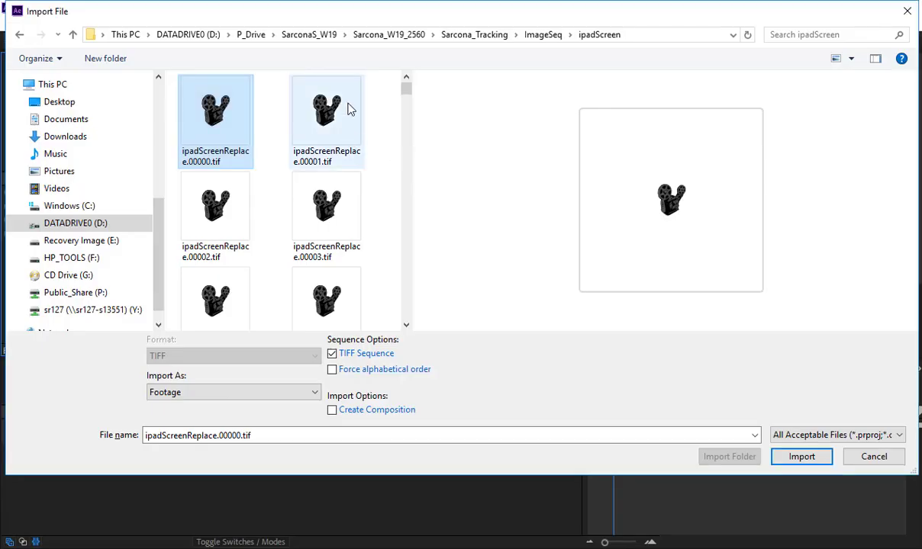
Import the ipadPlaceholder TIFF sequence from the Artwork/IpadPlaceholder folder within ImageSeq
{"action": "left_click", "coordinate": [542, 35]}
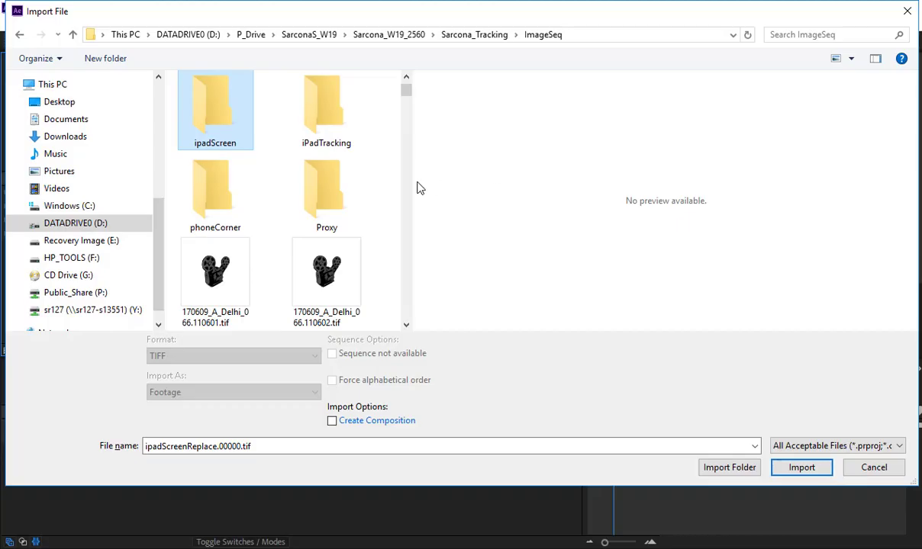
{"action": "scroll", "coordinate": [364, 189], "scroll_direction": "up", "scroll_amount": 1}
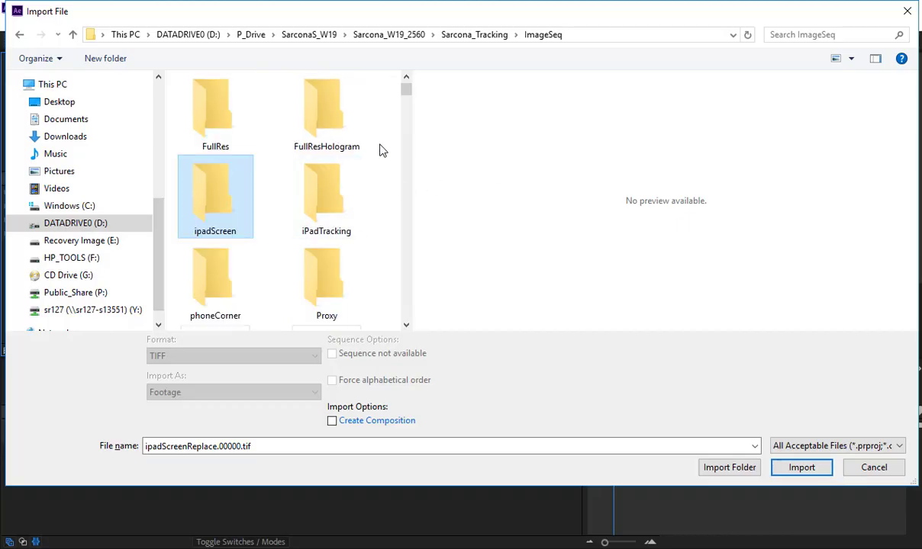
{"action": "scroll", "coordinate": [381, 148], "scroll_direction": "up", "scroll_amount": 1}
{"action": "double_click", "coordinate": [242, 114]}
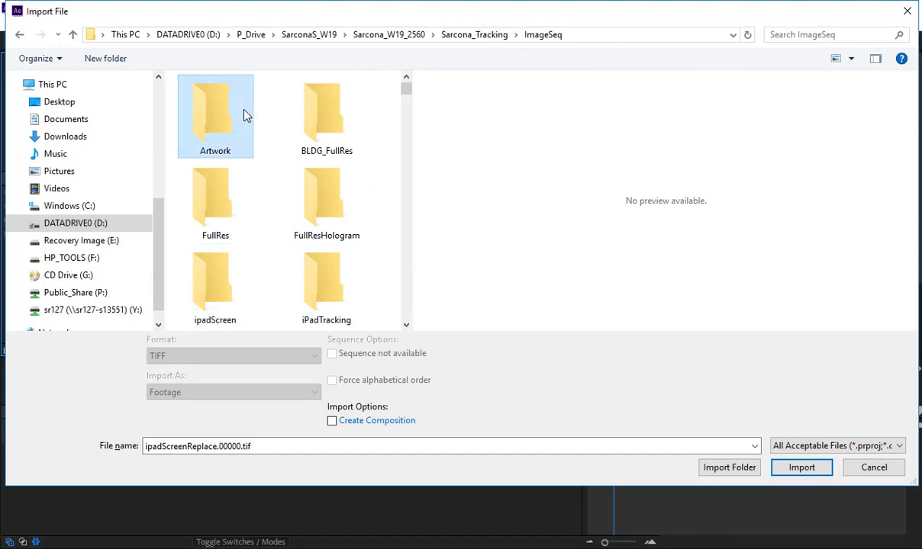
{"action": "double_click", "coordinate": [245, 118]}
{"action": "double_click", "coordinate": [203, 197]}
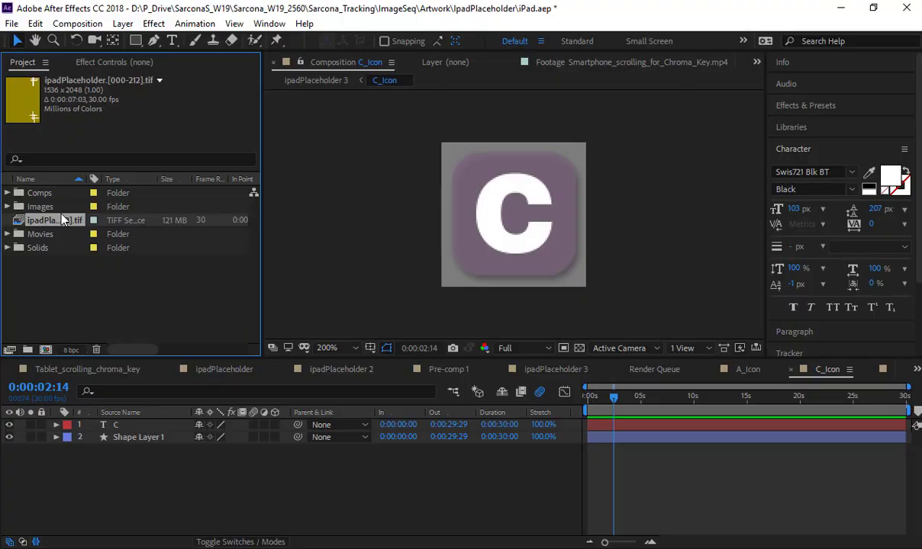
Switch to Nuke to check the frame rate in the project settings, and return to After Effects
{"action": "key", "text": "alt+Tab"}
{"action": "left_click", "coordinate": [359, 458]}
{"action": "key", "text": "s"}
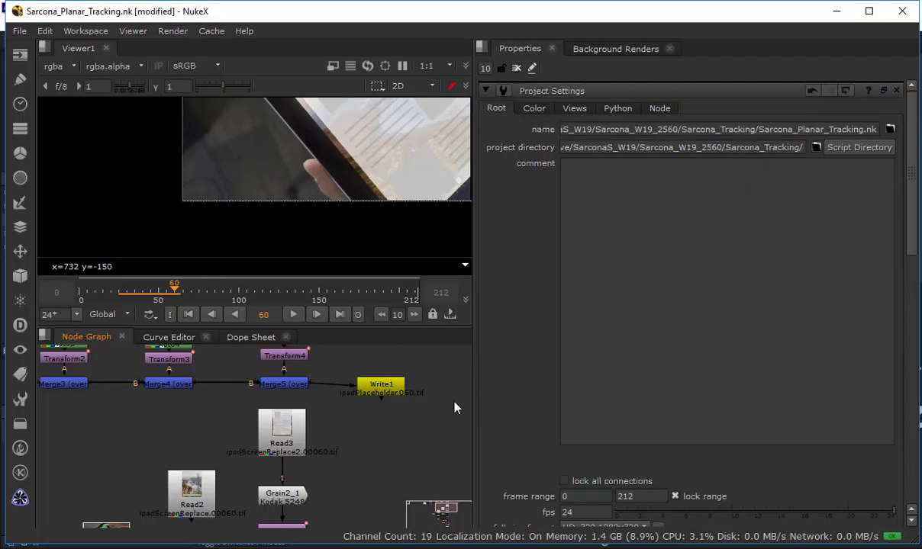
{"action": "scroll", "coordinate": [539, 330], "scroll_direction": "down", "scroll_amount": 5}
{"action": "double_click", "coordinate": [577, 338]}
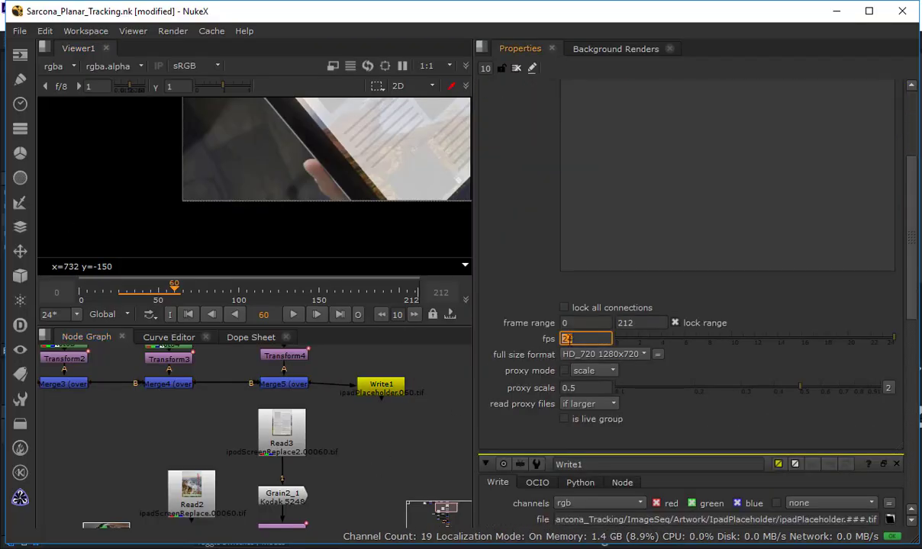
{"action": "key", "text": "alt+Tab"}
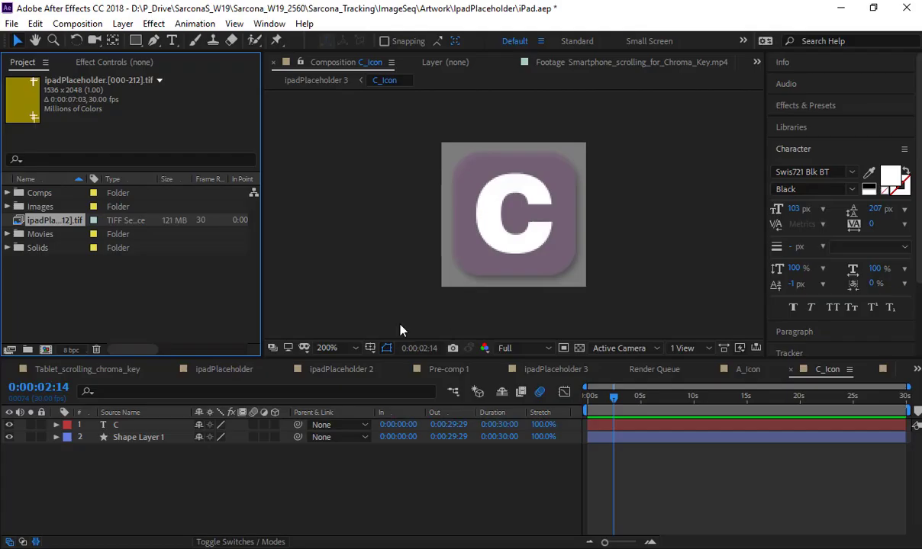
Compare the frame rates and durations of the clips in the Movies folder with the imported ipadPlaceholder sequence
{"action": "left_click", "coordinate": [7, 234]}
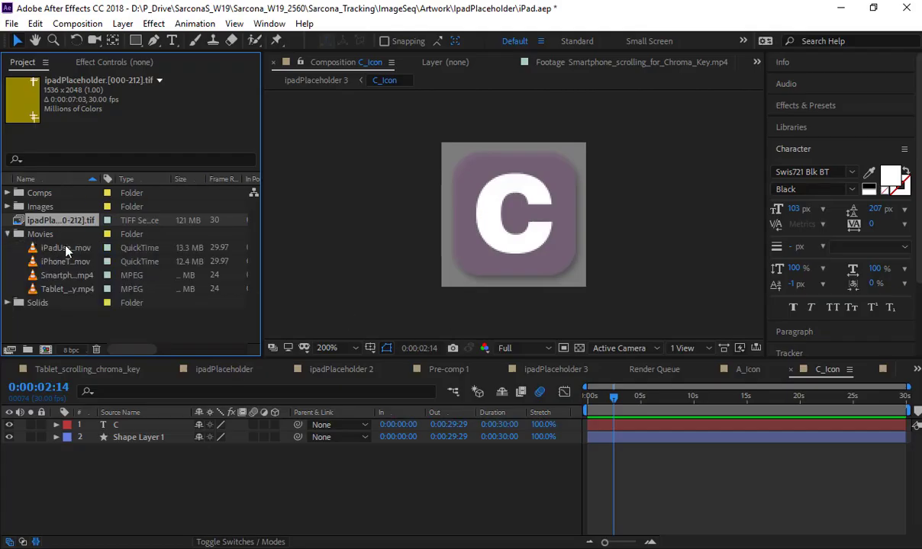
{"action": "left_click", "coordinate": [66, 262]}
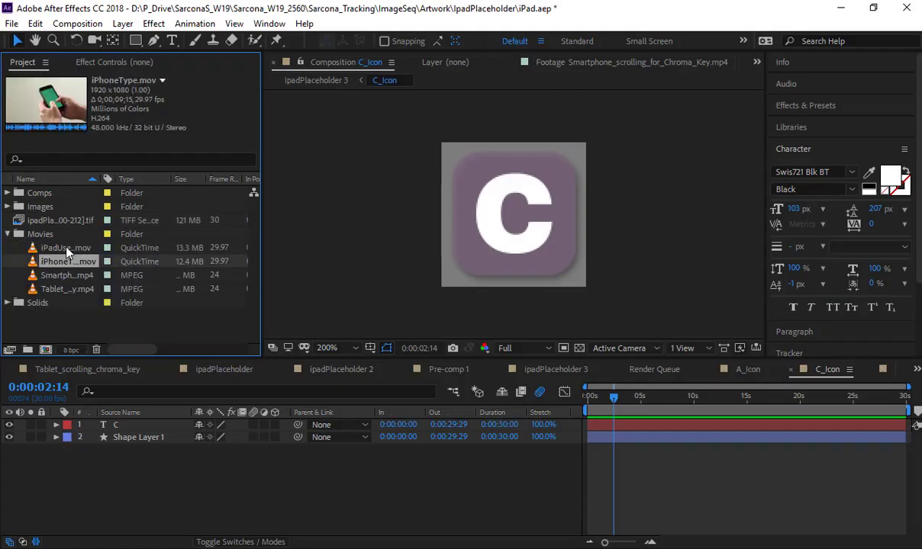
{"action": "left_click", "coordinate": [67, 249]}
{"action": "left_click", "coordinate": [67, 275]}
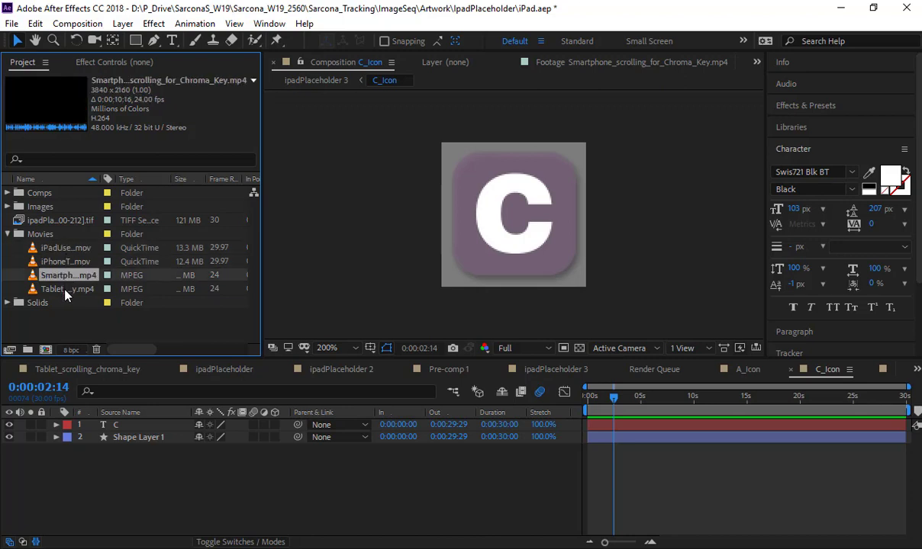
{"action": "left_click", "coordinate": [66, 290]}
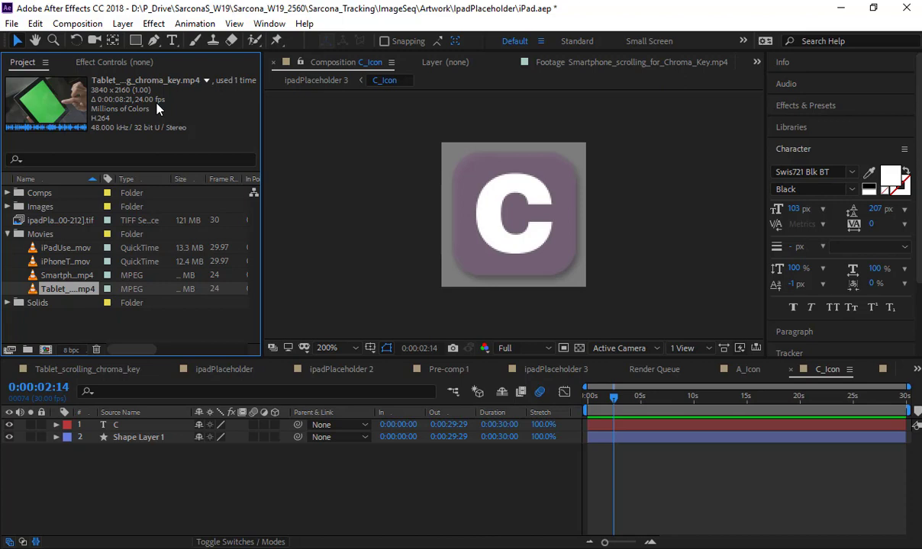
{"action": "left_click", "coordinate": [62, 221]}
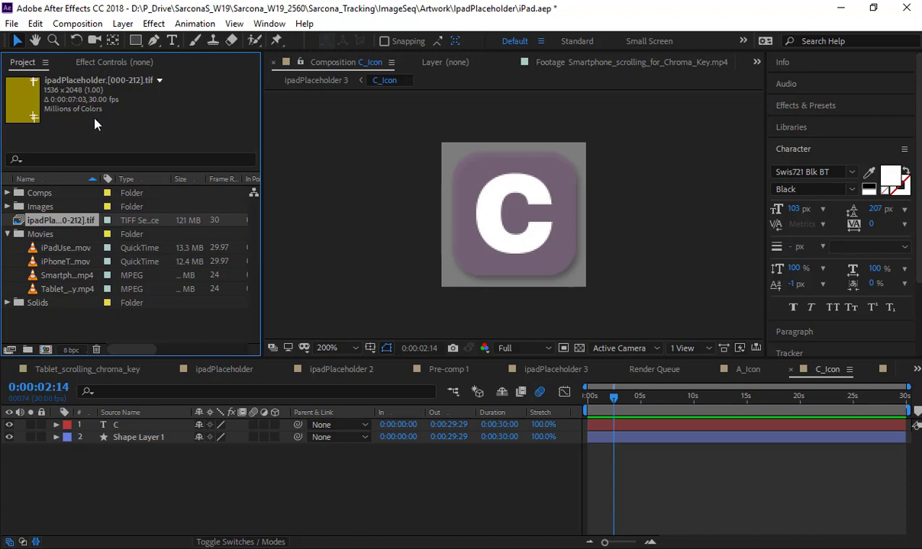
Interpret the ipadPlaceholder sequence footage at an assumed frame rate of 24 frames per second
{"action": "right_click", "coordinate": [56, 221]}
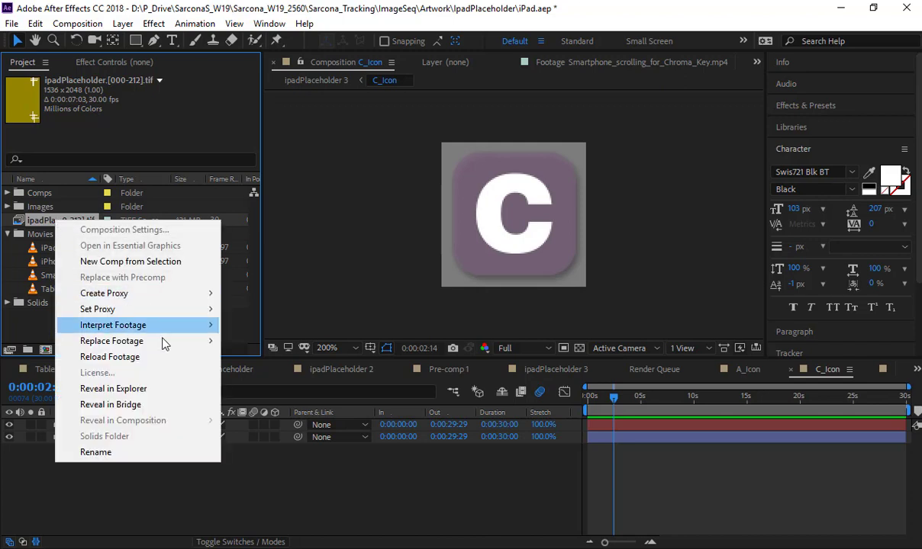
{"action": "mouse_move", "coordinate": [155, 324]}
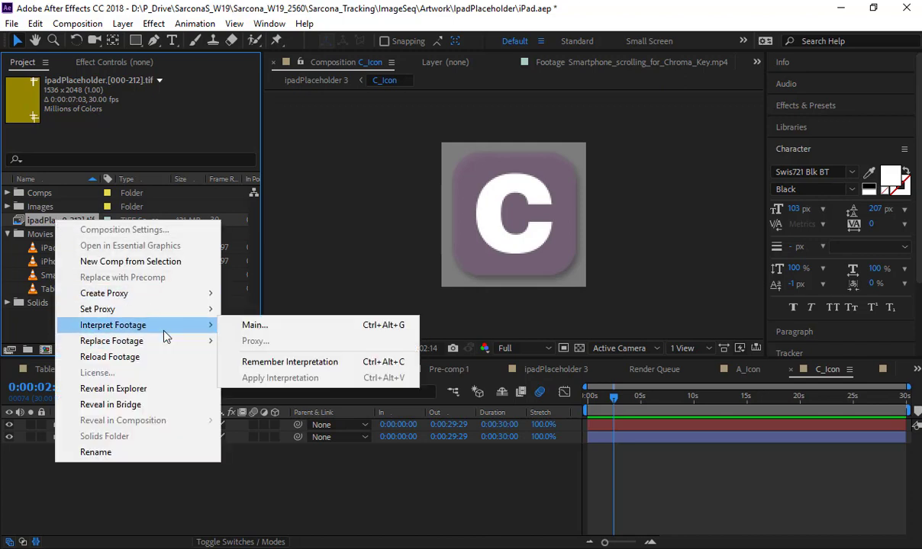
{"action": "left_click", "coordinate": [259, 328]}
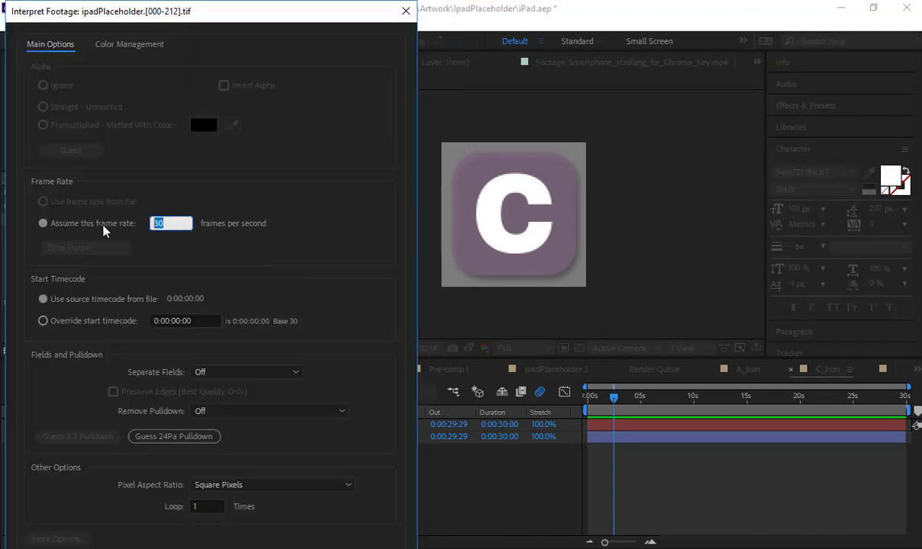
{"action": "type", "text": "24"}
{"action": "key", "text": "Return"}
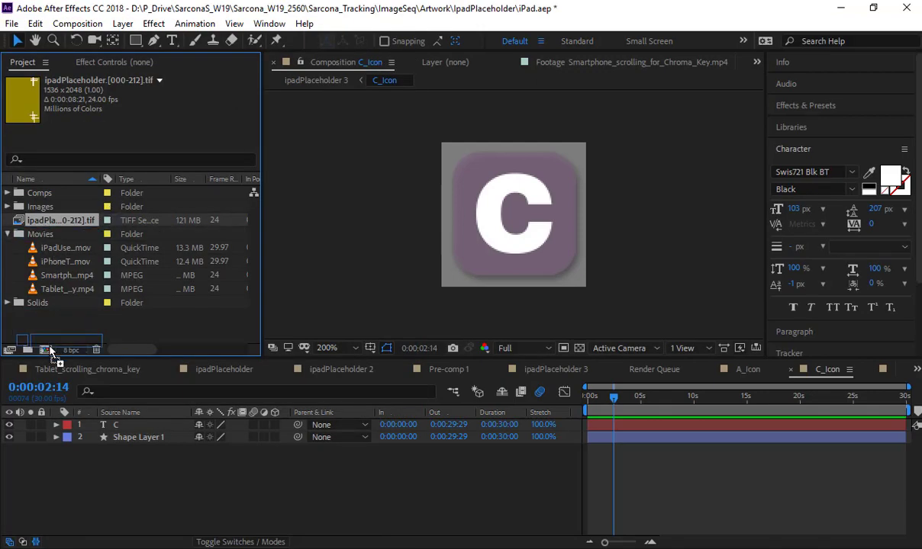
Create a new composition from the ipadPlaceholder sequence and set the current time to its start
{"action": "scroll", "coordinate": [461, 221], "scroll_direction": "down", "scroll_amount": 4}
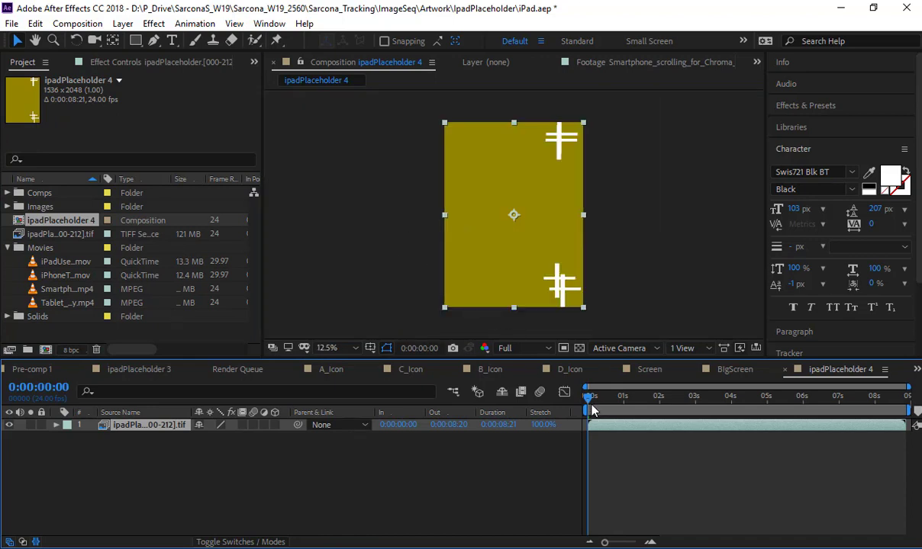
{"action": "left_click_drag", "start_coordinate": [589, 397], "coordinate": [528, 413]}
At 0:00:01:10, draw a small white ellipse on its own shape layer over the lower crosshair marker
{"action": "left_click_drag", "start_coordinate": [137, 46], "coordinate": [171, 78]}
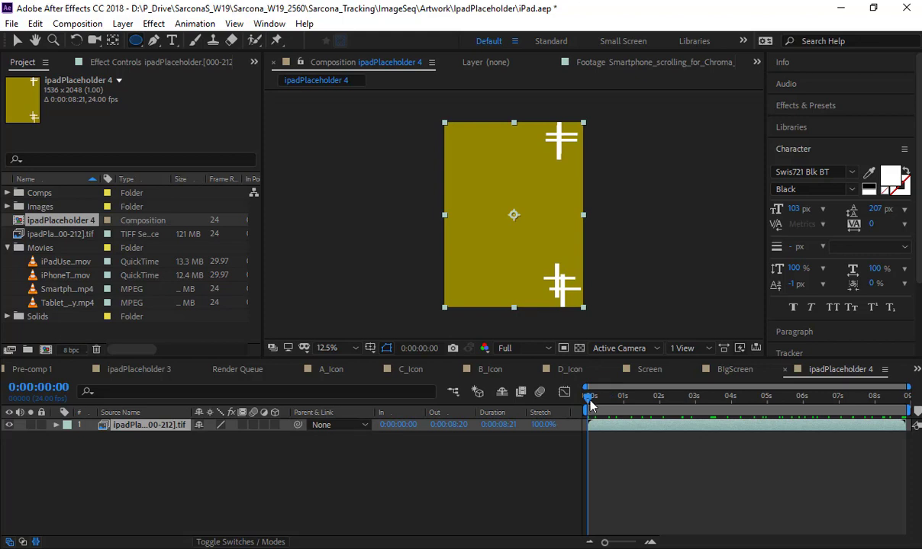
{"action": "left_click_drag", "start_coordinate": [589, 406], "coordinate": [638, 402]}
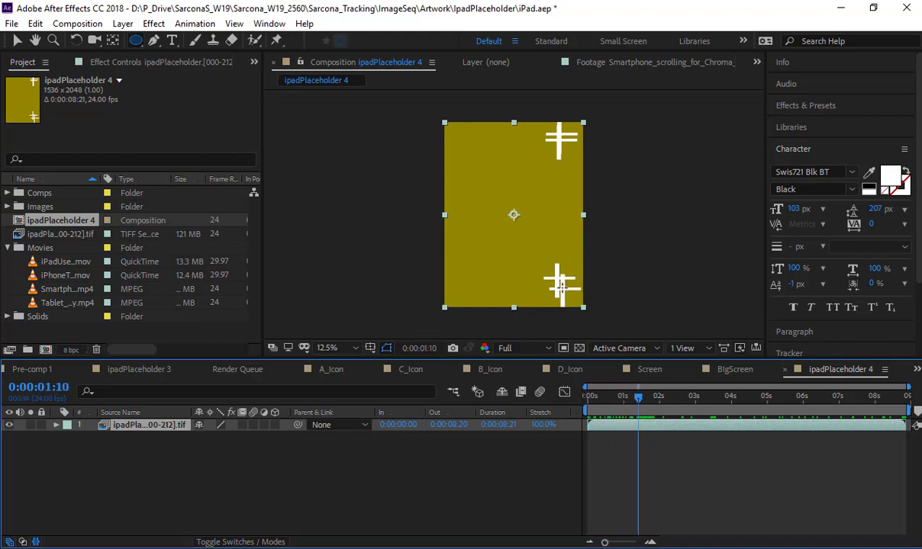
{"action": "left_click_drag", "start_coordinate": [537, 282], "coordinate": [566, 310]}
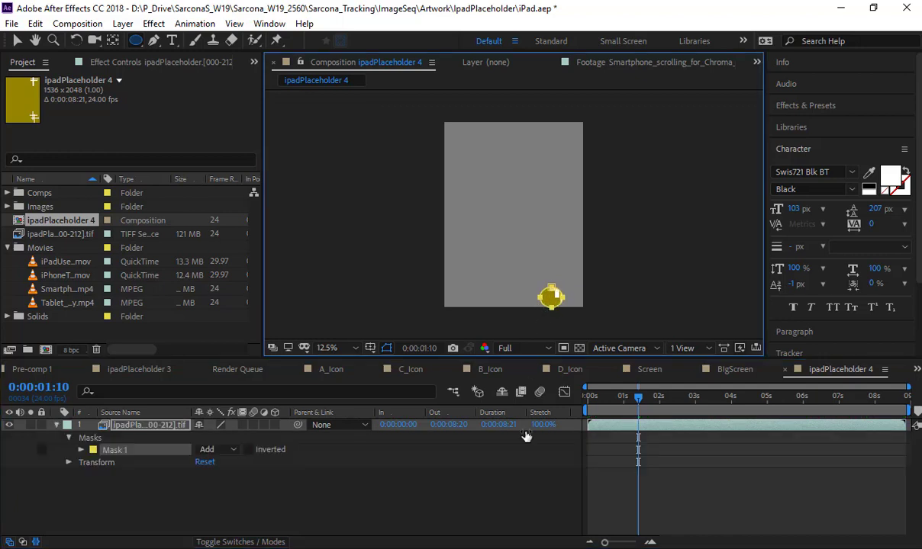
{"action": "key", "text": "ctrl+z"}
{"action": "left_click", "coordinate": [535, 505]}
{"action": "left_click_drag", "start_coordinate": [557, 294], "coordinate": [548, 302]}
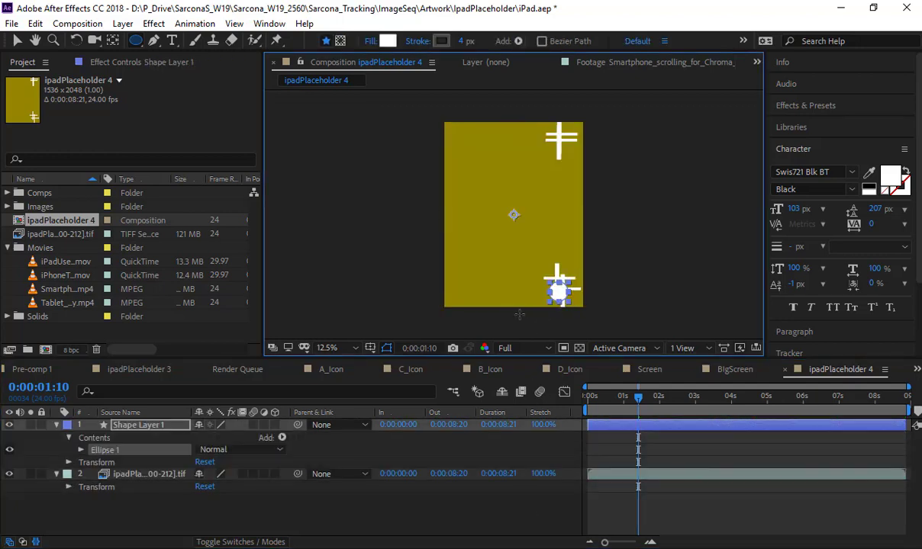
Keyframe the circle's position at 0:00:01:10, and at 0:00:02:13 move it straight up onto the upper crosshair
{"action": "key", "text": "p"}
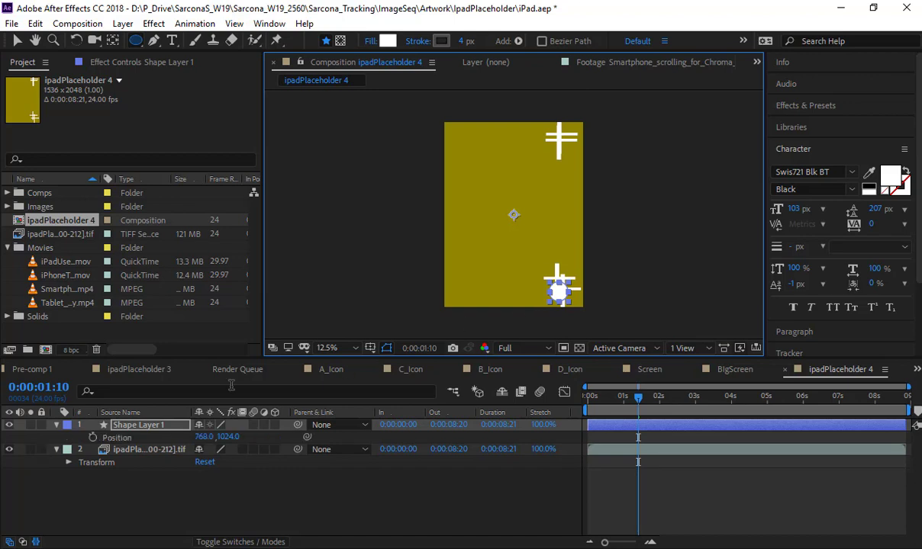
{"action": "left_click", "coordinate": [93, 438]}
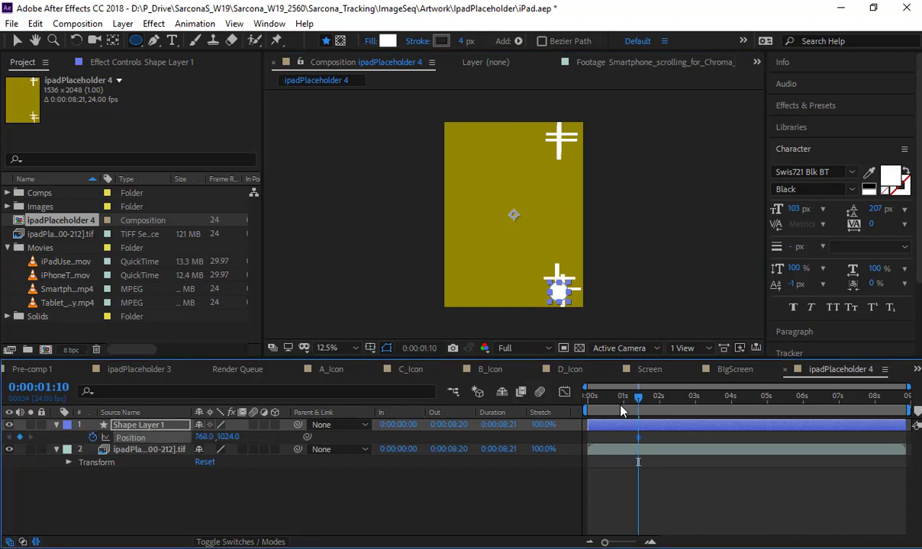
{"action": "left_click_drag", "start_coordinate": [641, 404], "coordinate": [678, 402]}
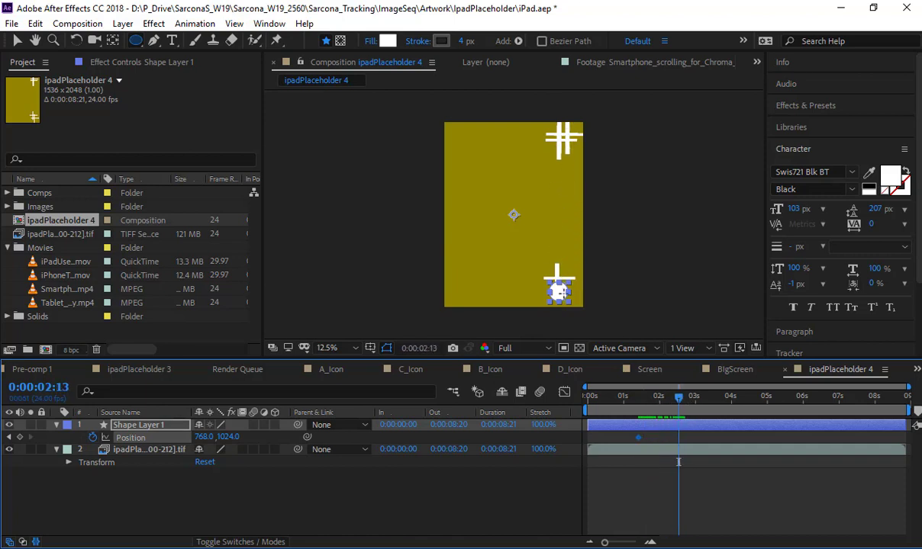
{"action": "key", "text": "v"}
{"action": "left_click", "coordinate": [498, 497]}
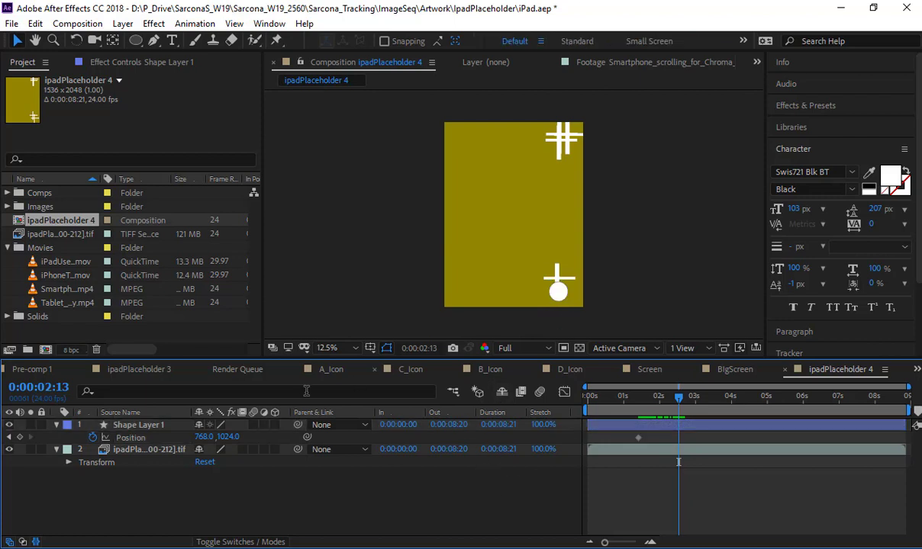
{"action": "left_click", "coordinate": [139, 425]}
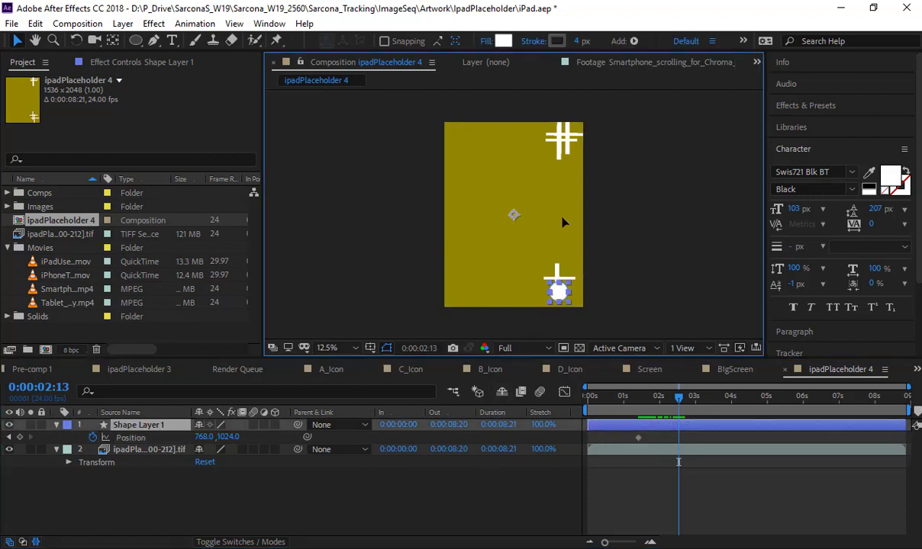
{"action": "left_click_drag", "start_coordinate": [559, 288], "coordinate": [565, 136]}
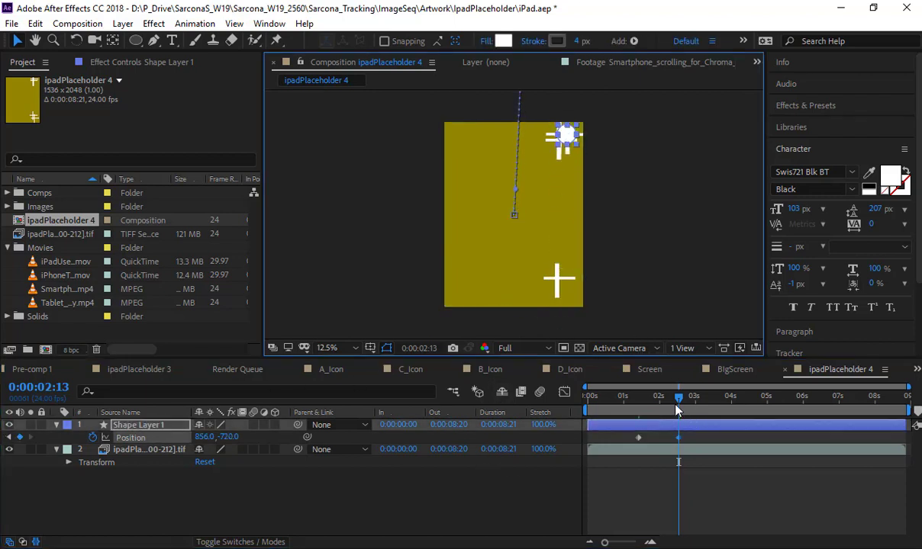
Add in-between position keyframes at 0:00:01:23, 0:00:01:14, 0:00:02:09 and 0:00:02:02 so the circle follows the moving crosshair
{"action": "left_click_drag", "start_coordinate": [676, 410], "coordinate": [658, 410]}
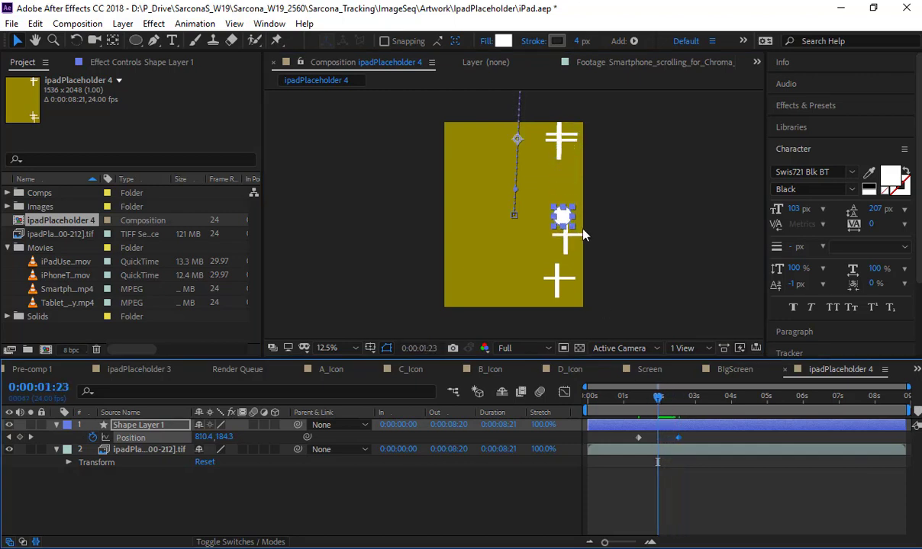
{"action": "left_click_drag", "start_coordinate": [565, 218], "coordinate": [565, 234]}
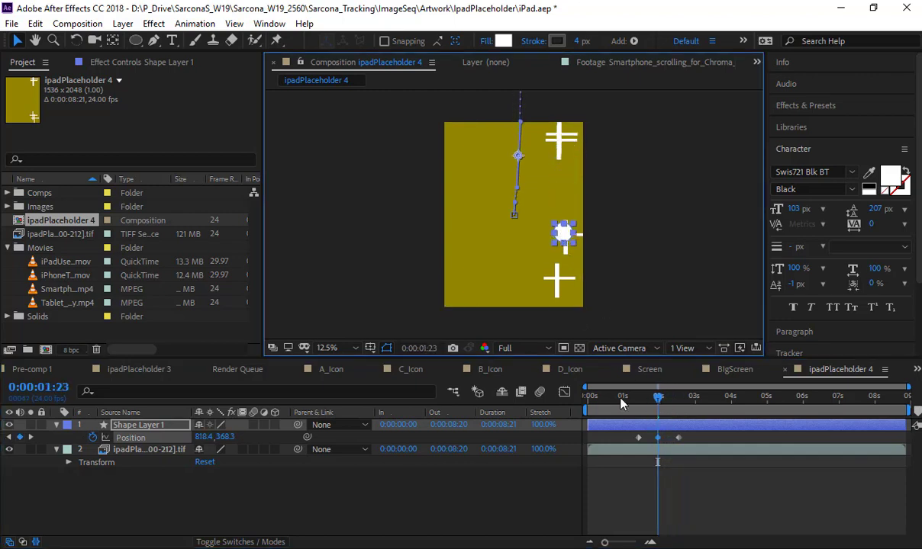
{"action": "left_click_drag", "start_coordinate": [653, 404], "coordinate": [645, 399]}
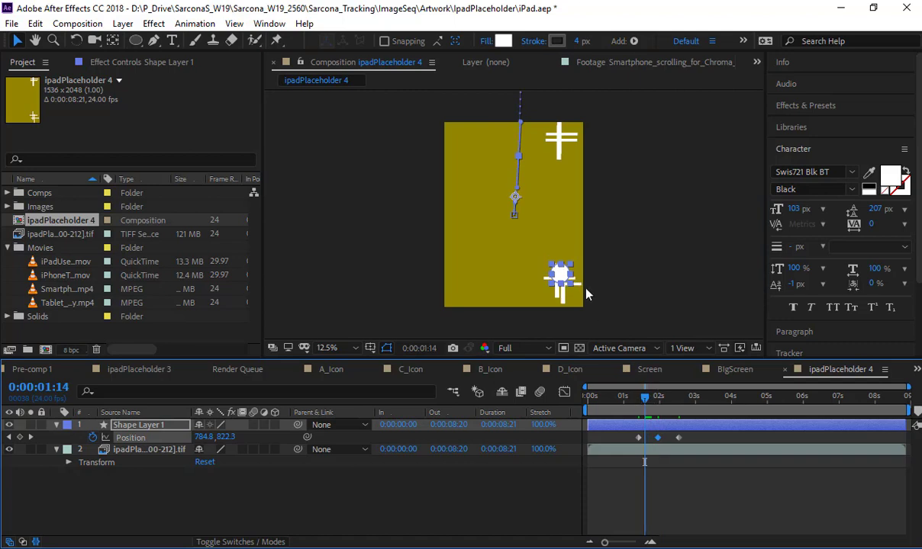
{"action": "left_click_drag", "start_coordinate": [562, 277], "coordinate": [564, 284]}
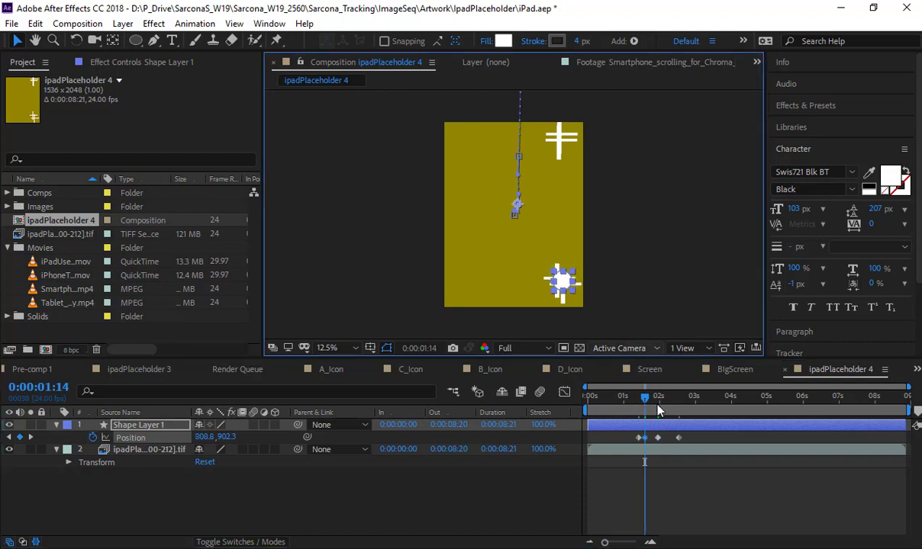
{"action": "left_click_drag", "start_coordinate": [642, 406], "coordinate": [672, 403]}
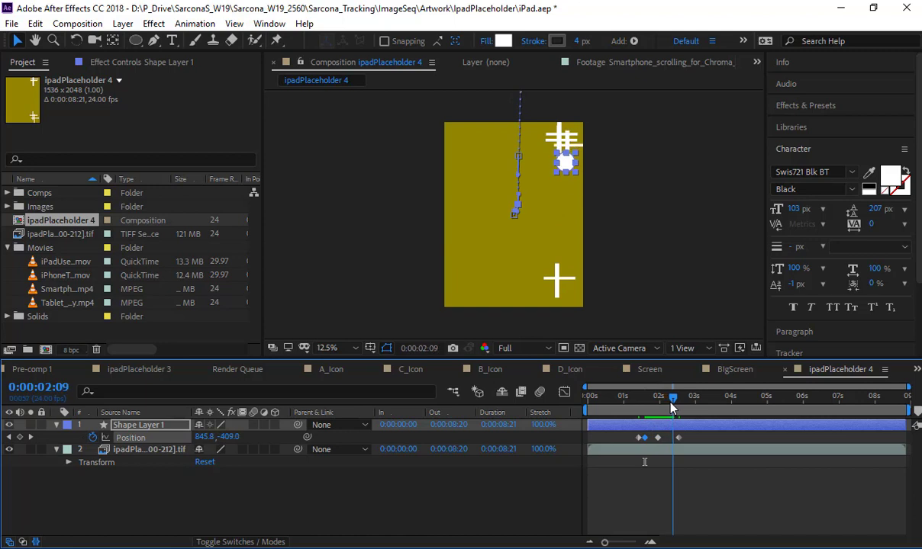
{"action": "left_click_drag", "start_coordinate": [565, 158], "coordinate": [565, 142]}
{"action": "left_click_drag", "start_coordinate": [672, 396], "coordinate": [663, 404]}
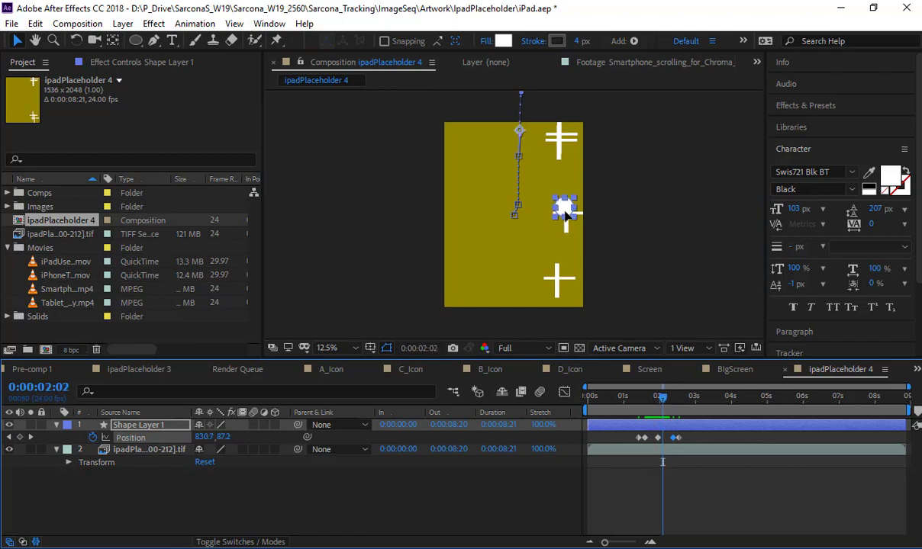
{"action": "left_click_drag", "start_coordinate": [564, 210], "coordinate": [566, 218]}
{"action": "mouse_move", "coordinate": [661, 397]}
{"action": "left_mouse_down"}
{"action": "mouse_move", "coordinate": [653, 404]}
{"action": "mouse_move", "coordinate": [674, 402]}
{"action": "mouse_move", "coordinate": [653, 399]}
{"action": "mouse_move", "coordinate": [664, 404]}
{"action": "left_mouse_up"}
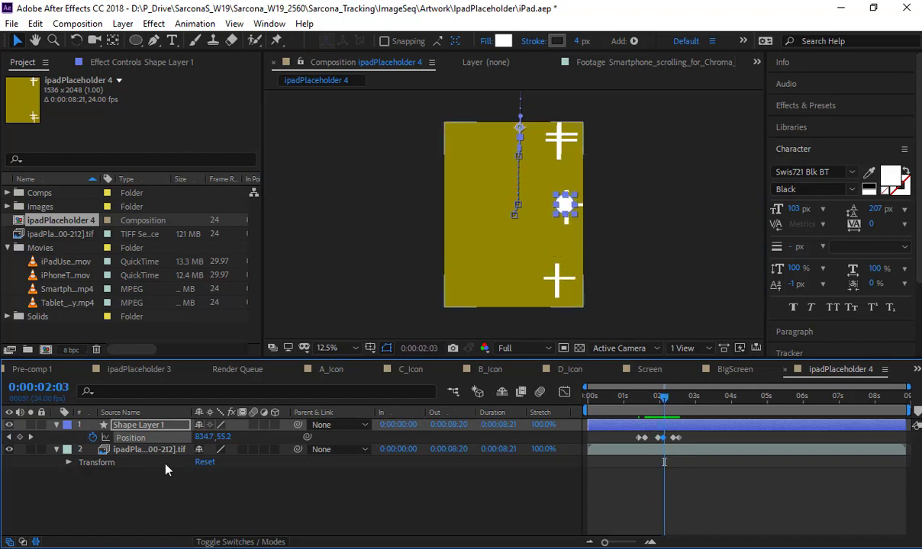
Hide the ipadPlaceholder sequence layer and preview the circle's motion on its own
{"action": "left_click", "coordinate": [9, 450]}
{"action": "left_click", "coordinate": [352, 503]}
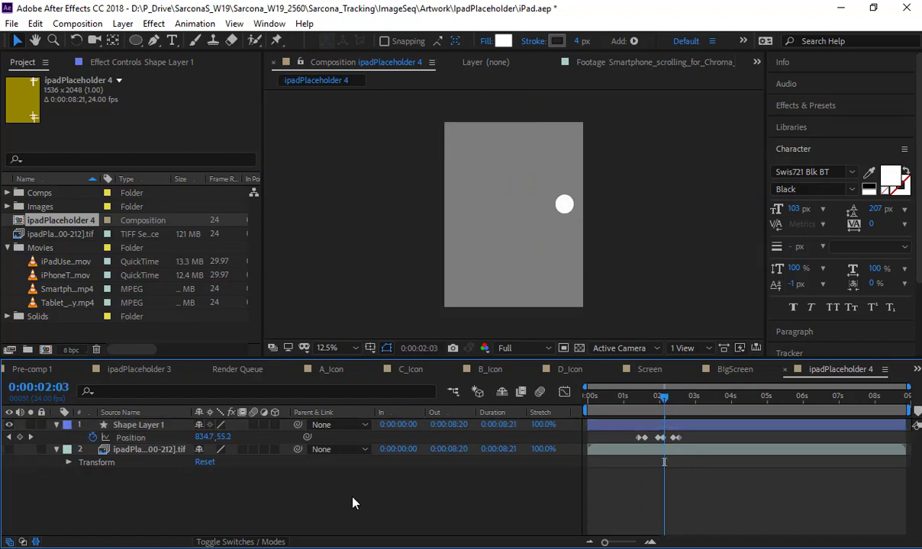
{"action": "key", "text": "space"}
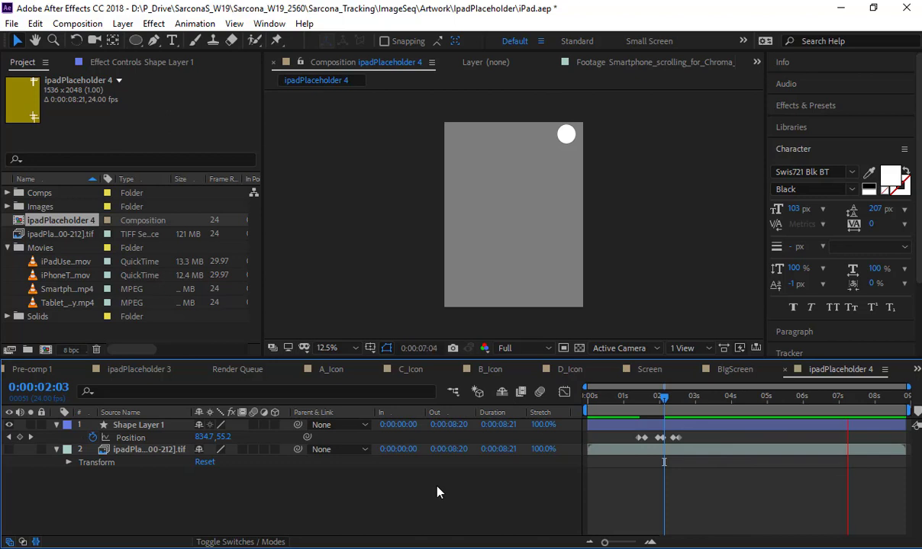
{"action": "key", "text": "space"}
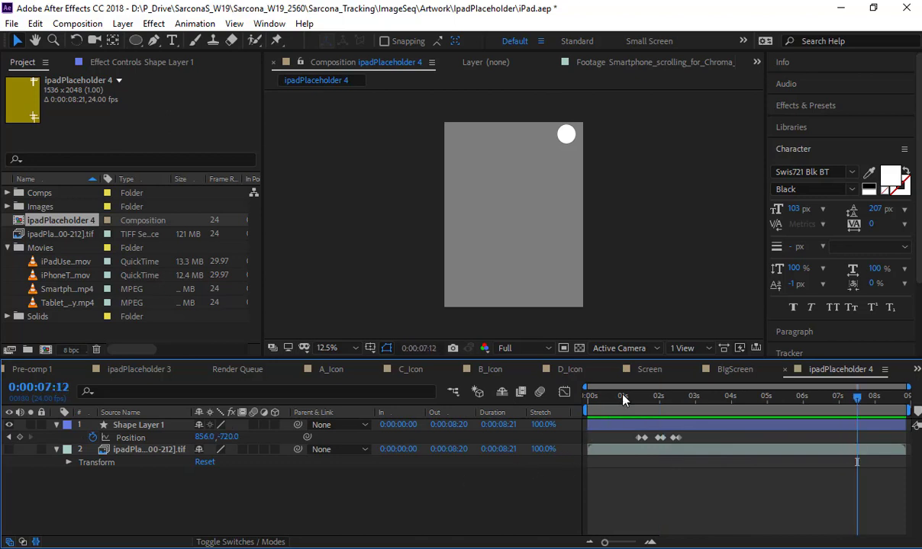
Trim Shape Layer 1 to run from 0:00:01:09 to 0:00:02:13 and have the placeholder sequence layer visible
{"action": "left_click_drag", "start_coordinate": [623, 400], "coordinate": [638, 425]}
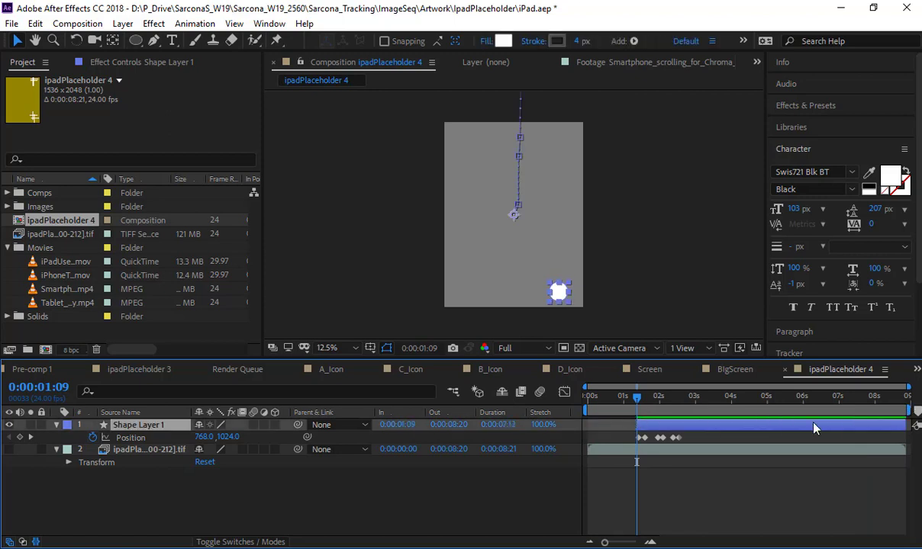
{"action": "left_click_drag", "start_coordinate": [799, 430], "coordinate": [678, 426]}
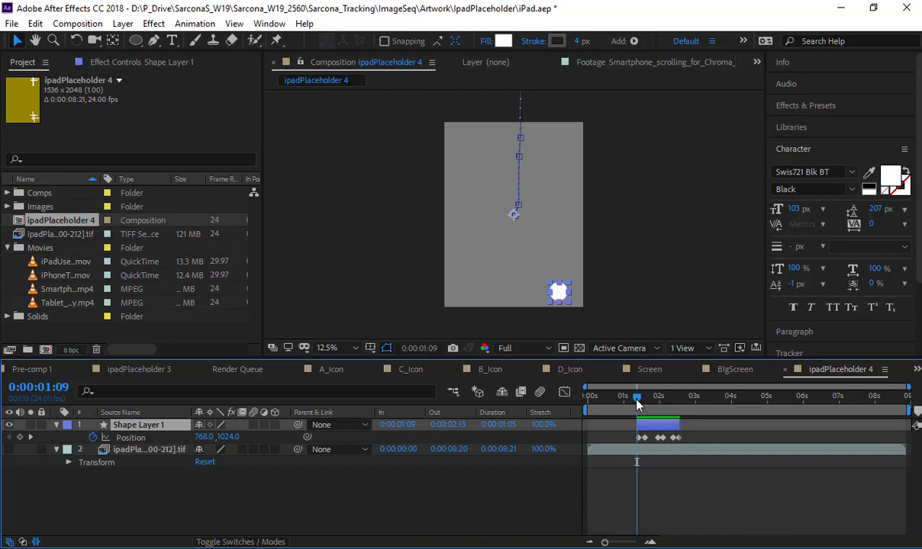
{"action": "left_click_drag", "start_coordinate": [637, 397], "coordinate": [714, 412]}
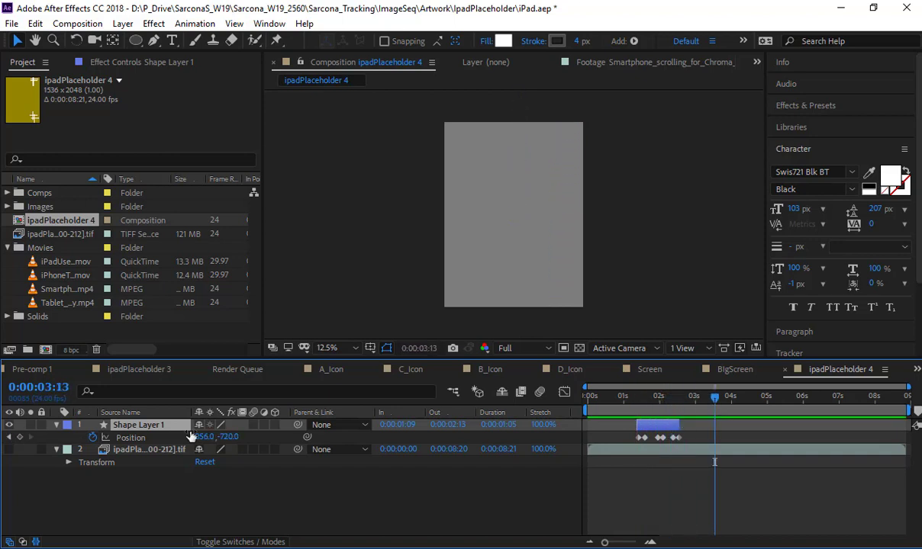
{"action": "left_click", "coordinate": [9, 449]}
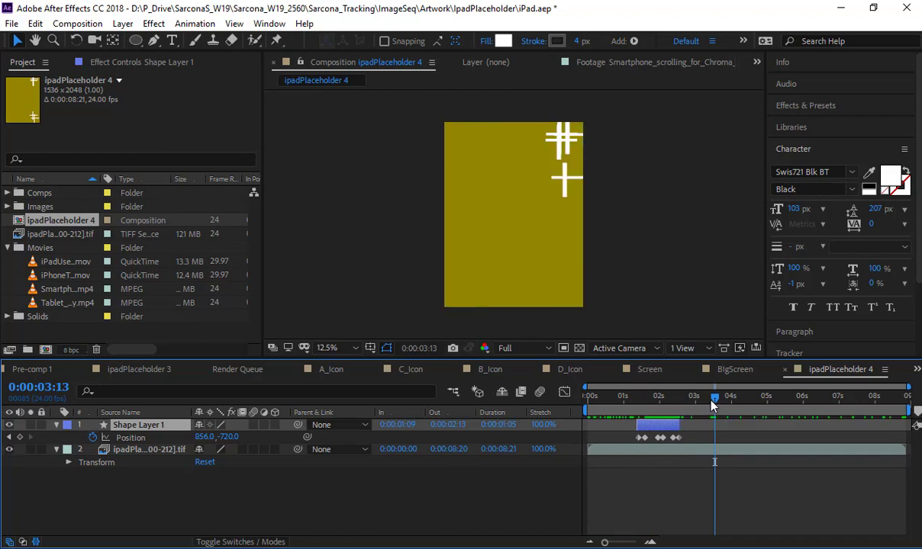
At 0:00:03:03, draw a second, larger white ellipse on a new shape layer over the lower crosshair
{"action": "left_click_drag", "start_coordinate": [711, 404], "coordinate": [699, 409]}
{"action": "left_click", "coordinate": [673, 496]}
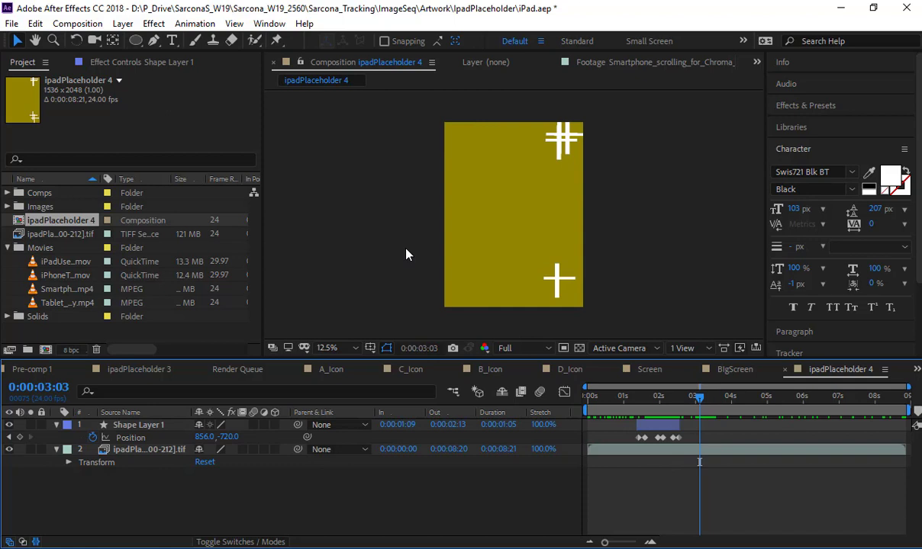
{"action": "left_click", "coordinate": [135, 40]}
{"action": "left_click_drag", "start_coordinate": [544, 265], "coordinate": [577, 298]}
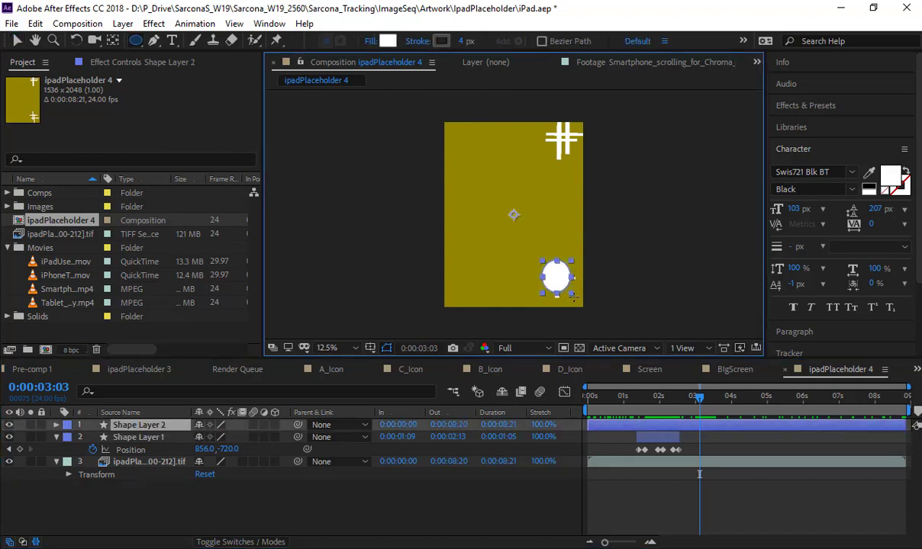
Keyframe the larger ellipse's position at 0:00:03:03, and at 0:00:03:18 move it up over the upper crosshairs
{"action": "key", "text": "p"}
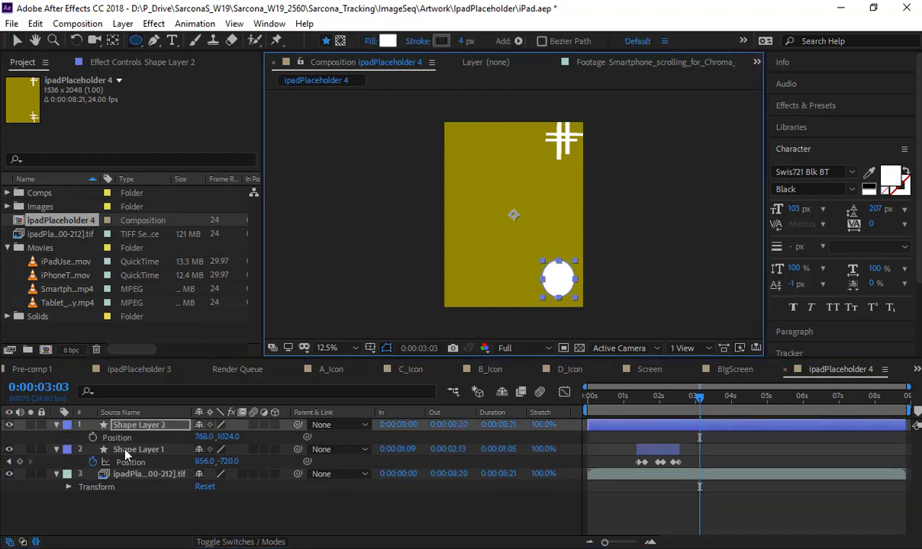
{"action": "left_click", "coordinate": [92, 437]}
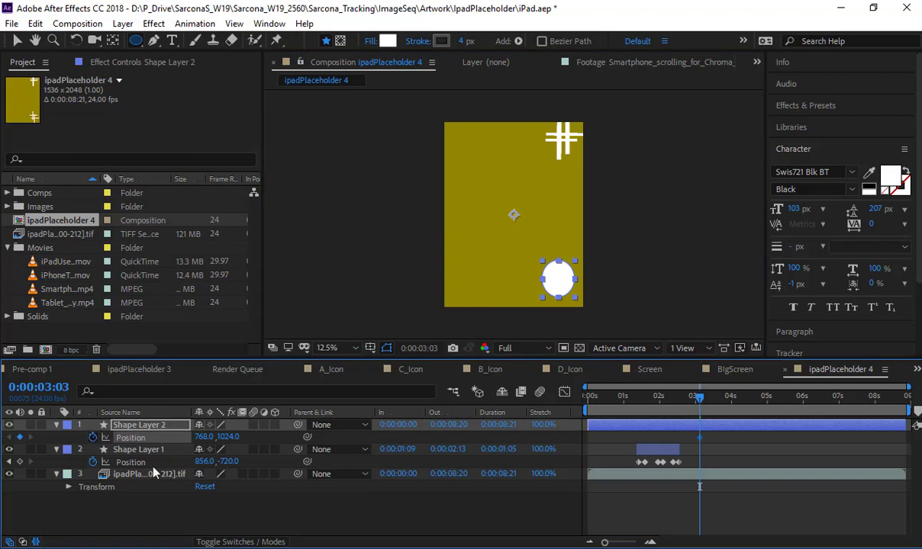
{"action": "left_click", "coordinate": [371, 523]}
{"action": "left_click_drag", "start_coordinate": [699, 404], "coordinate": [725, 408]}
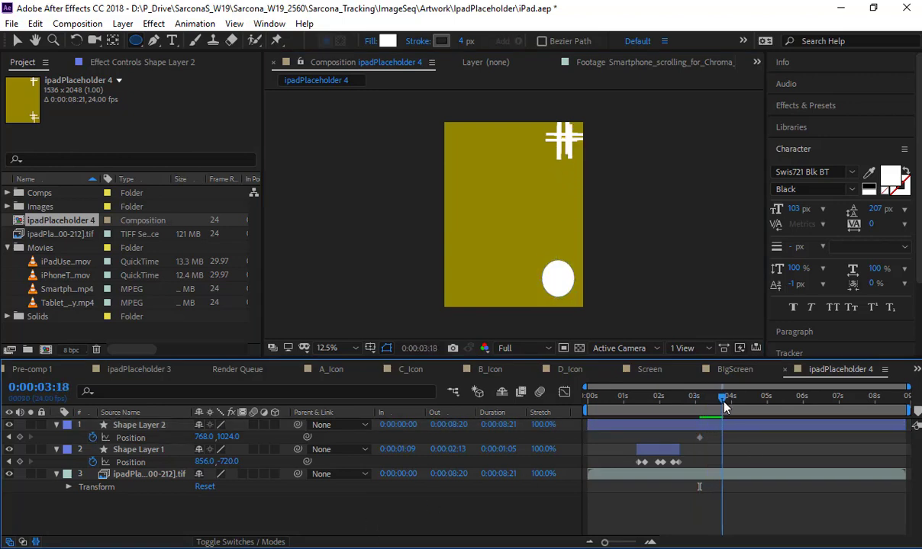
{"action": "key", "text": "v"}
{"action": "left_click", "coordinate": [560, 283]}
{"action": "left_click_drag", "start_coordinate": [560, 283], "coordinate": [560, 147]}
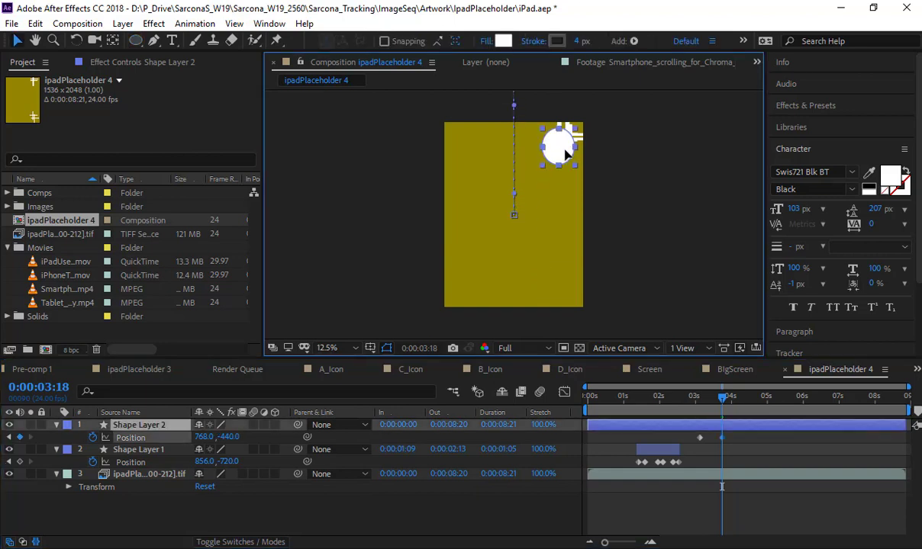
Add an in-between position keyframe for the larger ellipse at 0:00:03:10 and trim its layer to 0:00:03:03–0:00:03:18
{"action": "left_click_drag", "start_coordinate": [722, 405], "coordinate": [710, 407]}
{"action": "left_click_drag", "start_coordinate": [562, 220], "coordinate": [561, 212]}
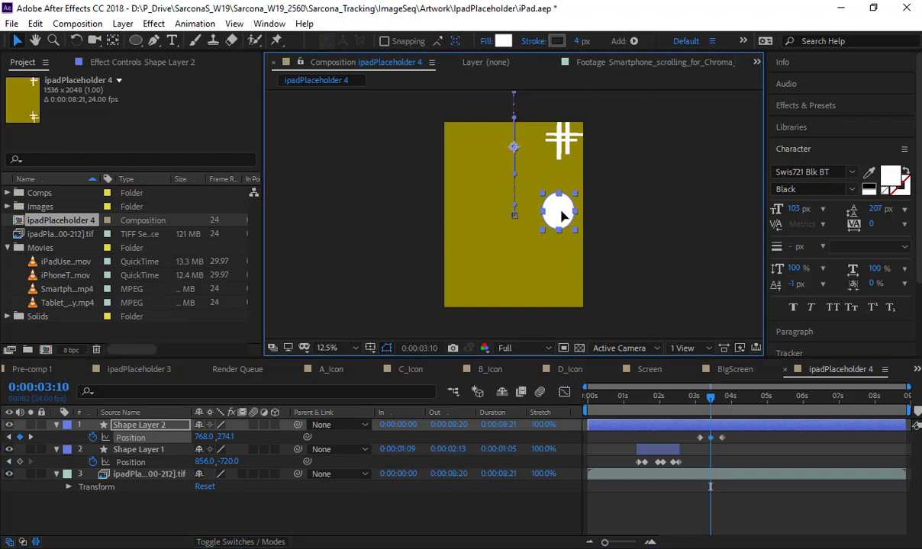
{"action": "left_click_drag", "start_coordinate": [709, 401], "coordinate": [727, 416]}
{"action": "key", "text": "alt+bracketleft"}
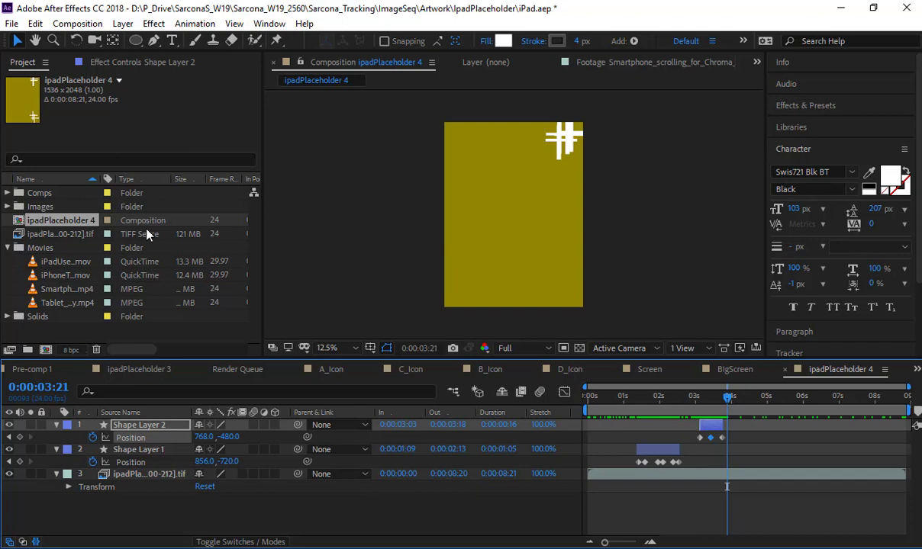
Create a new 1536 x 6200 px composition named Comp 1 at 24 fps with a duration of 0:00:08:21
{"action": "left_click", "coordinate": [78, 23]}
{"action": "left_click", "coordinate": [81, 44]}
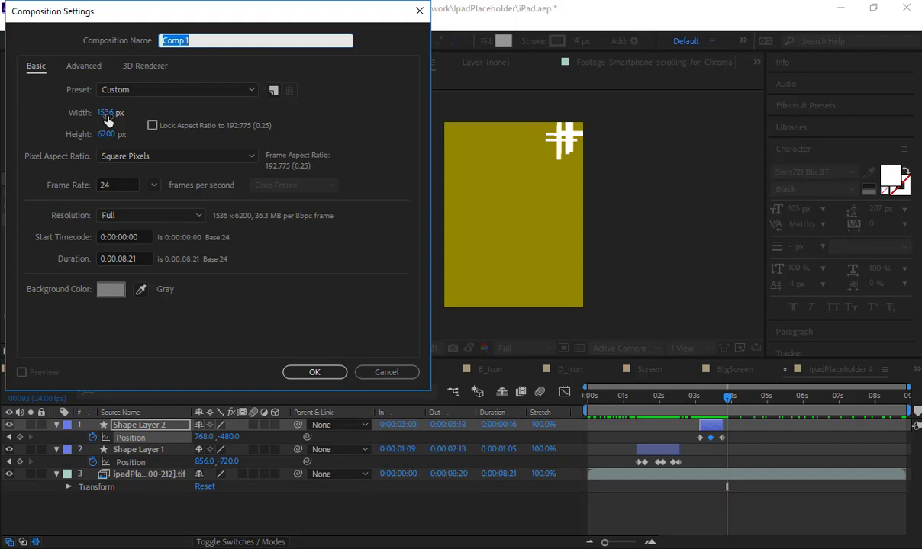
{"action": "key", "text": "Return"}
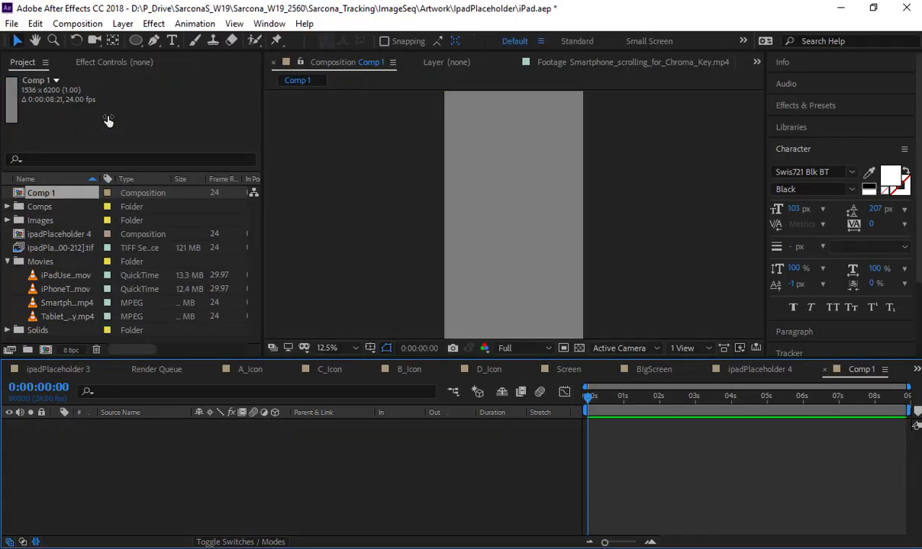
{"action": "key", "text": "comma"}
{"action": "key", "text": "comma"}
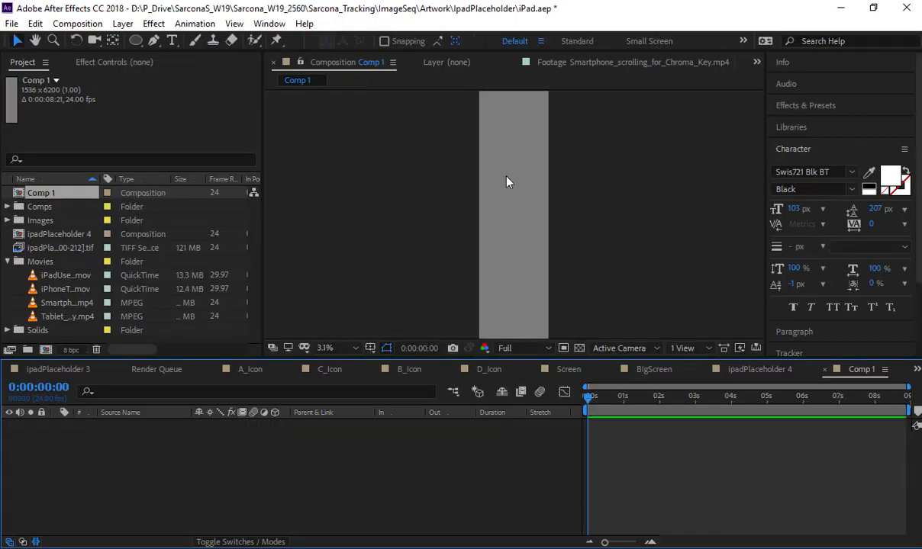
{"action": "key", "text": "period"}
{"action": "key", "text": "comma"}
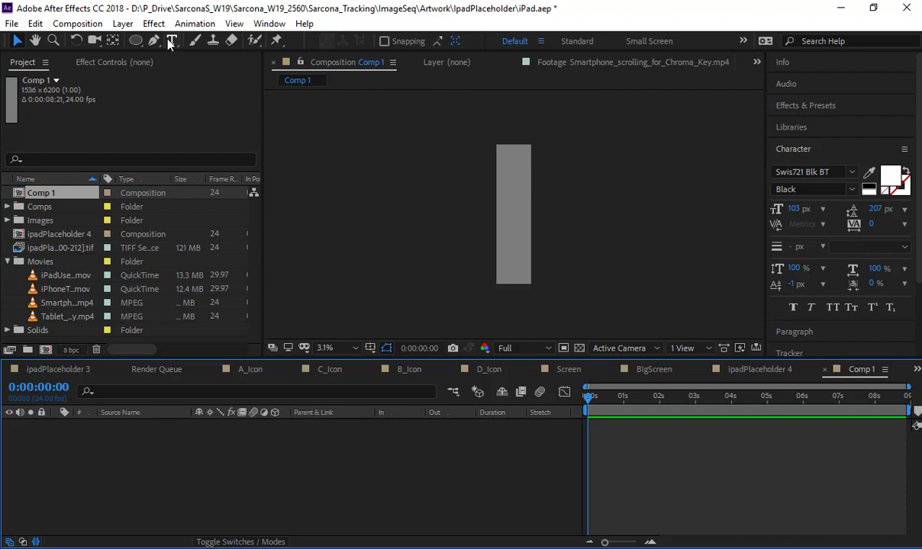
Draw a white square on a new shape layer in the upper-left corner of the tall Comp 1 page
{"action": "left_click", "coordinate": [136, 40]}
{"action": "left_click", "coordinate": [174, 42]}
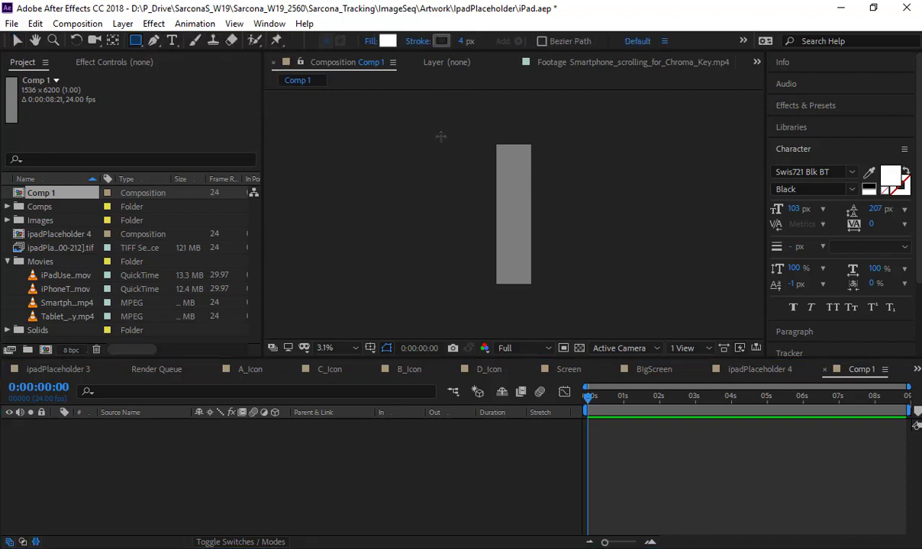
{"action": "scroll", "coordinate": [499, 164], "scroll_direction": "up", "scroll_amount": 2}
{"action": "left_click_drag", "start_coordinate": [487, 160], "coordinate": [477, 311]}
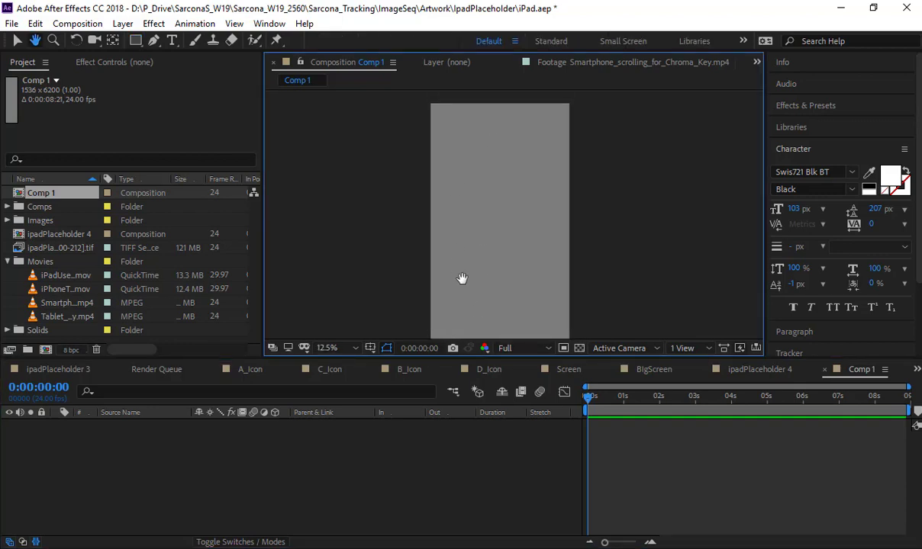
{"action": "scroll", "coordinate": [461, 278], "scroll_direction": "up", "scroll_amount": 3}
{"action": "scroll", "coordinate": [452, 231], "scroll_direction": "up", "scroll_amount": 2}
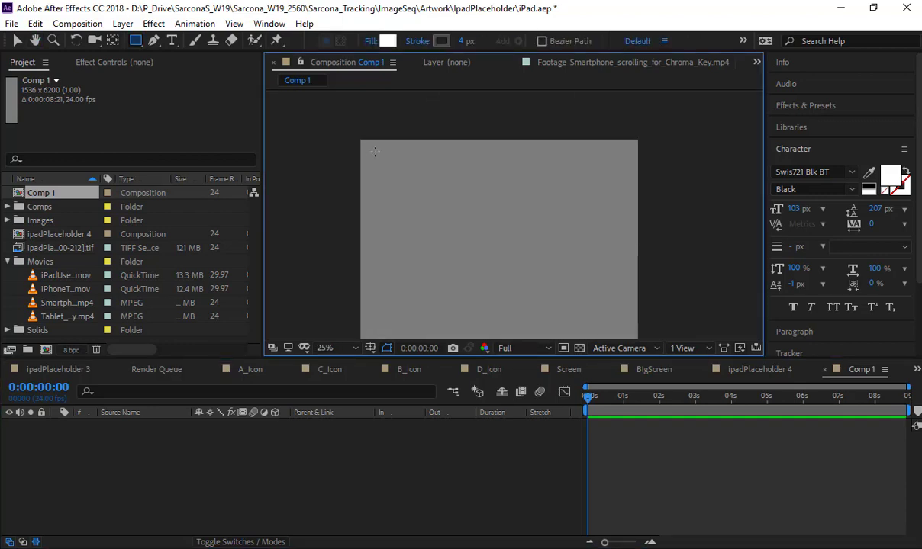
{"action": "mouse_move", "coordinate": [373, 155]}
{"action": "left_mouse_down"}
{"action": "mouse_move", "coordinate": [452, 223]}
{"action": "mouse_move", "coordinate": [480, 263]}
{"action": "left_mouse_up"}
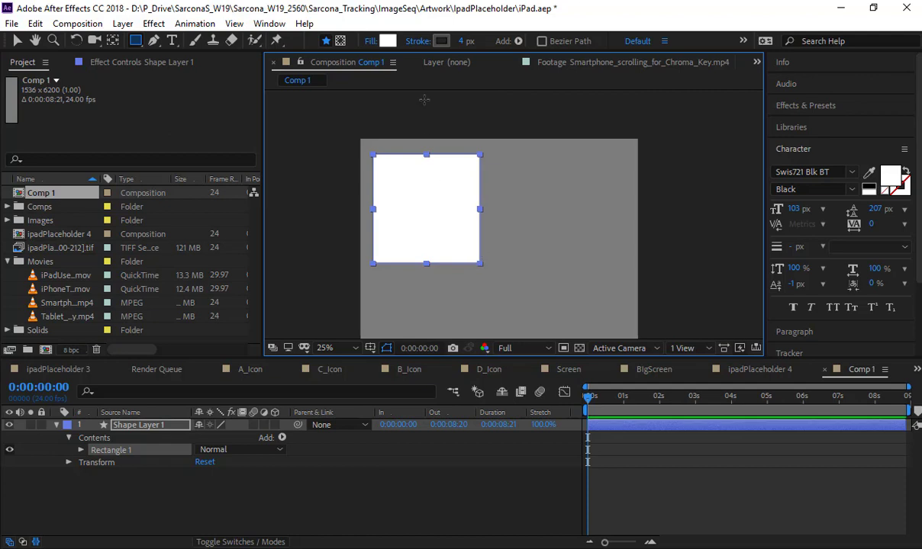
Draw a straight horizontal line on a separate shape layer, to the right of the square and level with its upper edge
{"action": "left_click", "coordinate": [155, 43]}
{"action": "left_click", "coordinate": [418, 510]}
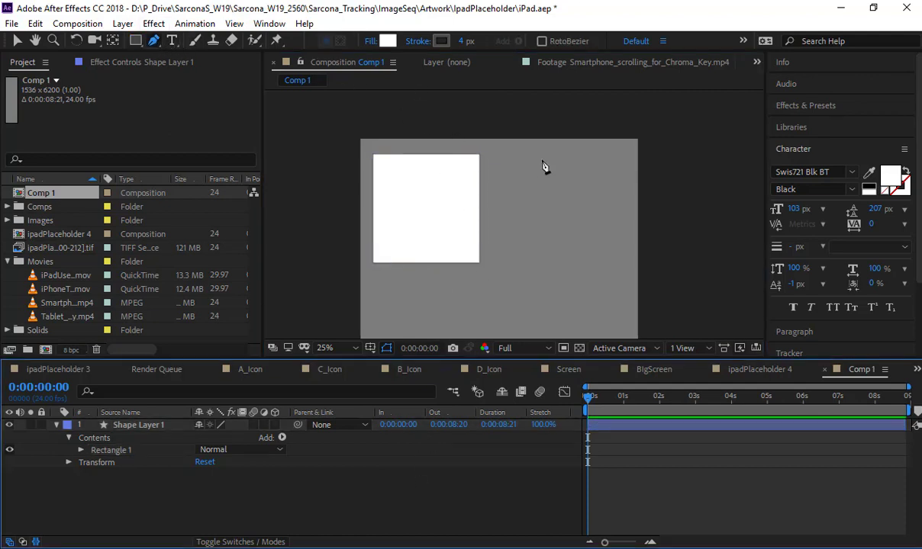
{"action": "left_click", "coordinate": [502, 158]}
{"action": "left_click", "coordinate": [618, 159]}
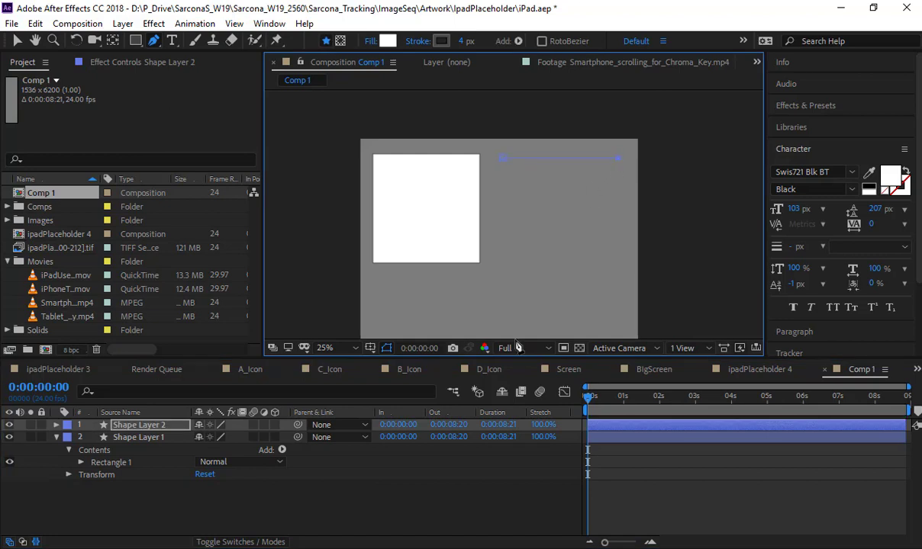
{"action": "key", "text": "v"}
{"action": "left_click", "coordinate": [437, 487]}
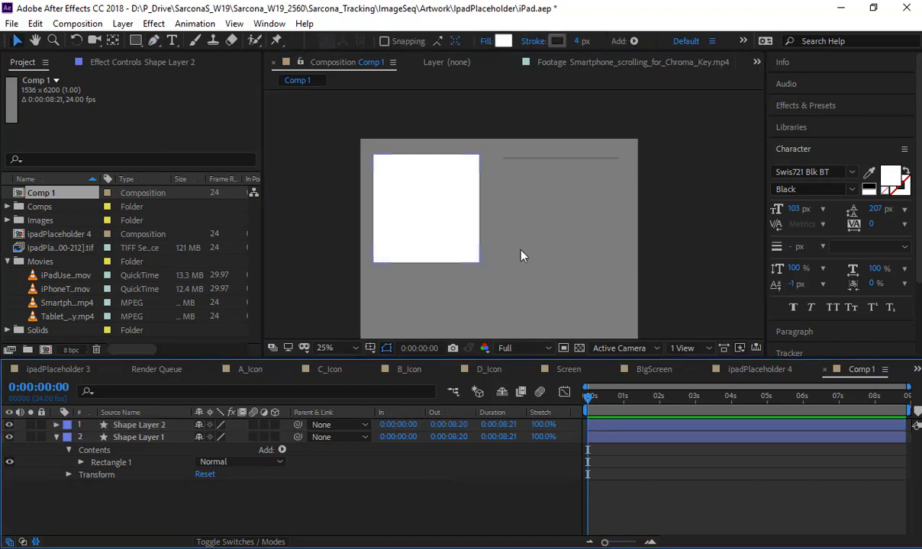
Change the line's stroke color to white
{"action": "left_click", "coordinate": [174, 425]}
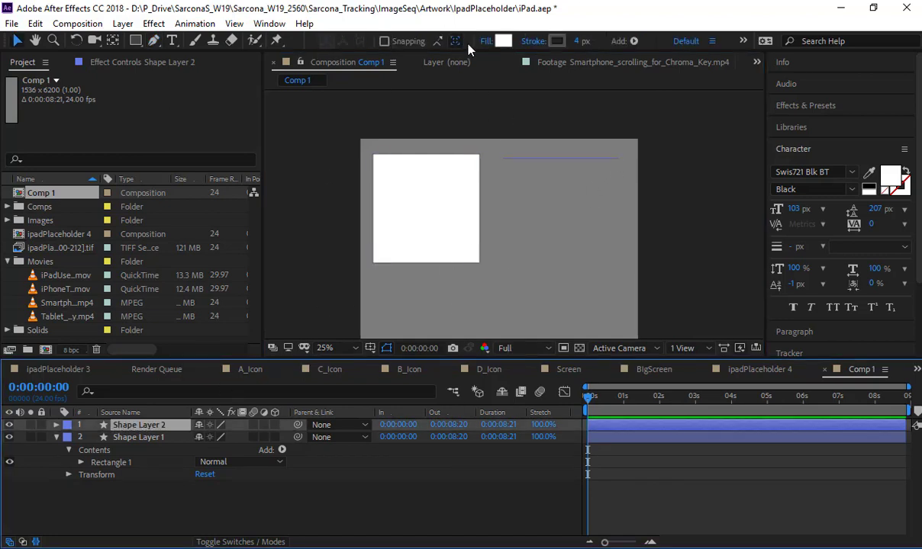
{"action": "left_click", "coordinate": [556, 40]}
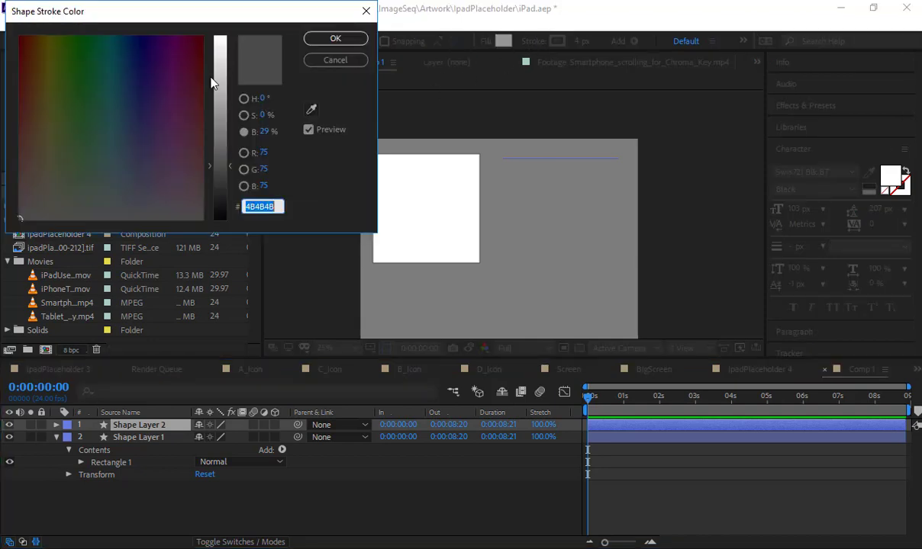
{"action": "left_click_drag", "start_coordinate": [226, 66], "coordinate": [226, 36]}
{"action": "left_click", "coordinate": [335, 38]}
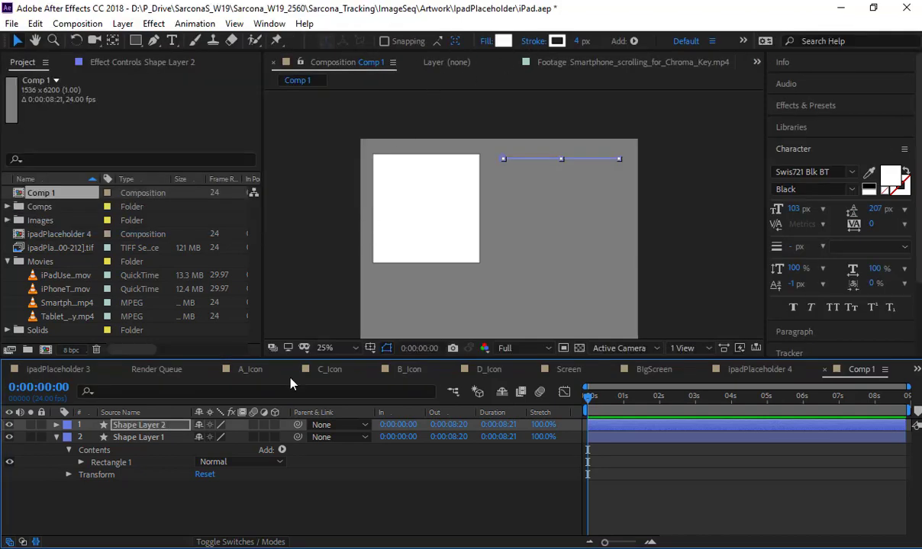
{"action": "left_click", "coordinate": [301, 519]}
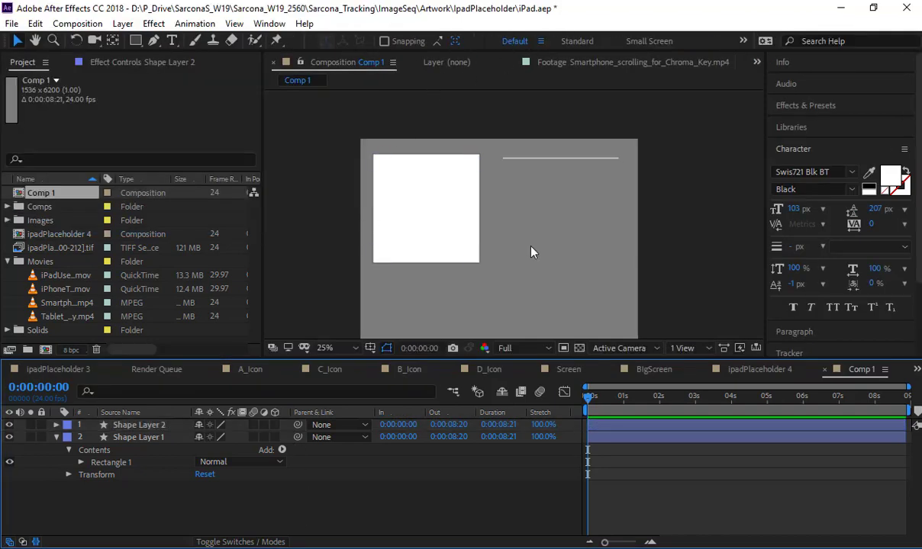
Try stacking two duplicates of the line below it at Y positions 3160 and 3245, and delete both duplicates
{"action": "left_click", "coordinate": [168, 426]}
{"action": "key", "text": "ctrl+d"}
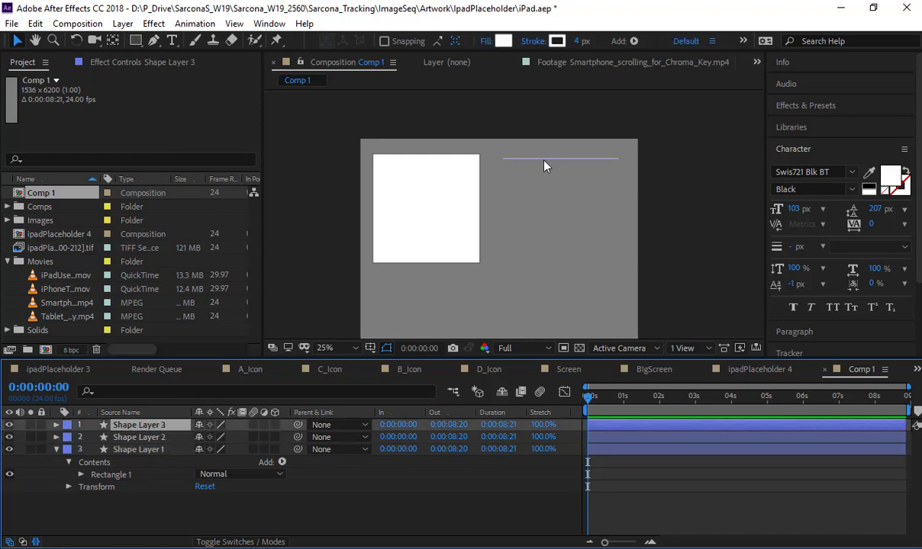
{"action": "left_click", "coordinate": [543, 190]}
{"action": "left_click", "coordinate": [155, 426]}
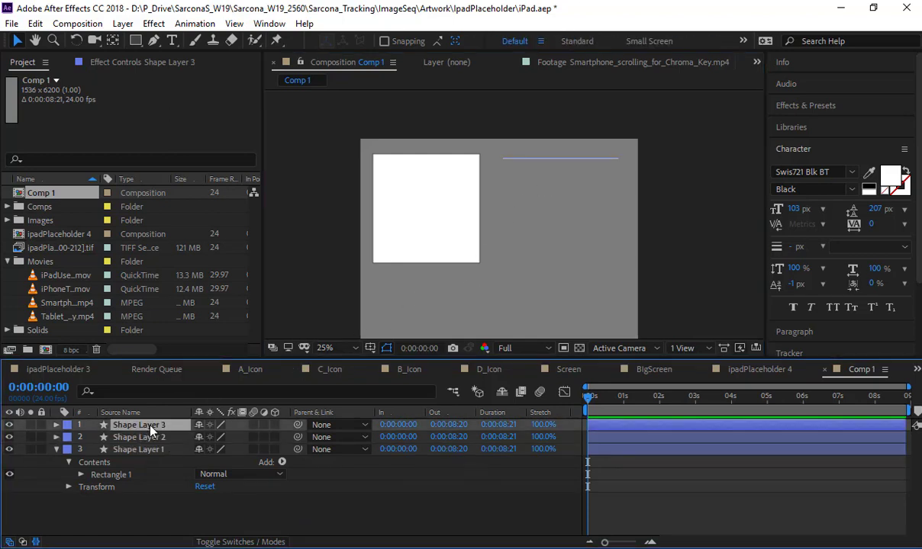
{"action": "key", "text": "p"}
{"action": "left_click_drag", "start_coordinate": [227, 437], "coordinate": [269, 448]}
{"action": "key", "text": "ctrl+d"}
{"action": "key", "text": "p"}
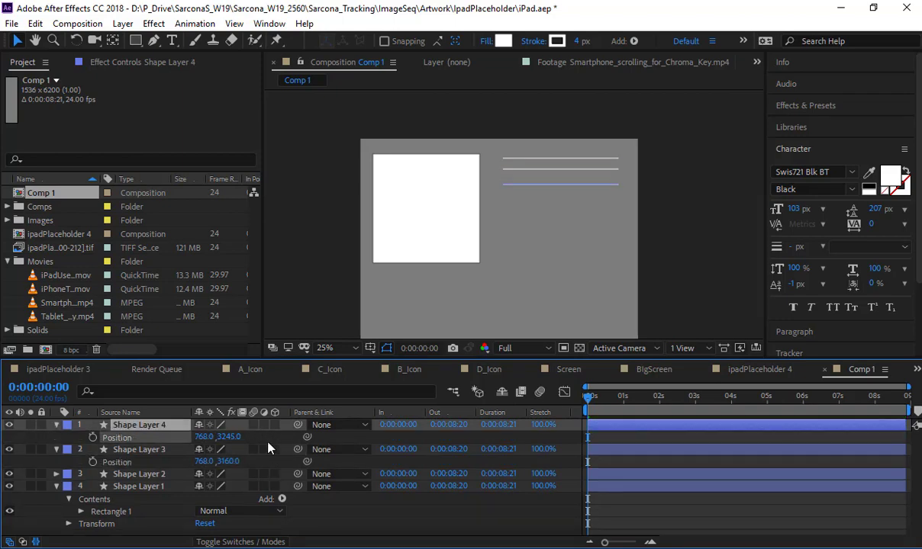
{"action": "key", "text": "Return"}
{"action": "left_click", "coordinate": [143, 451], "text": "shift"}
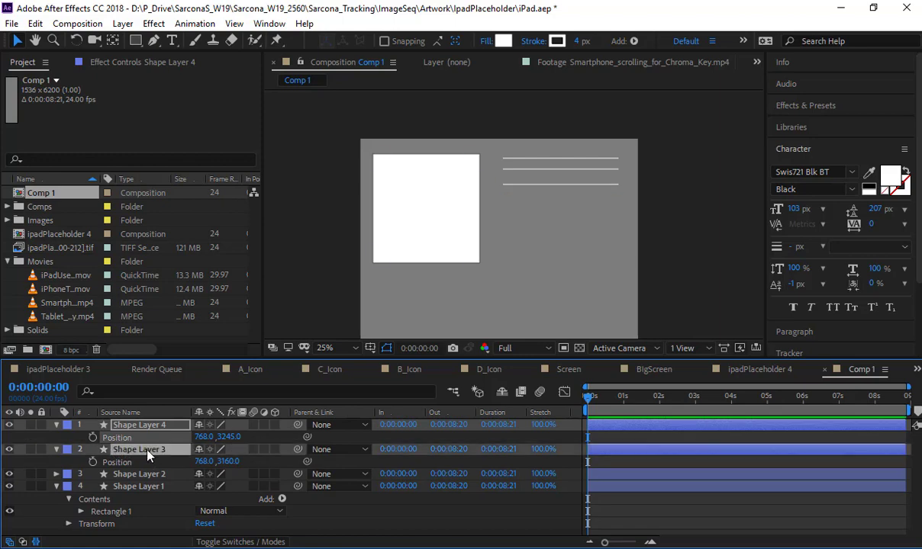
{"action": "key", "text": "Delete"}
Add a Repeater to the line's shape layer
{"action": "left_click", "coordinate": [146, 427]}
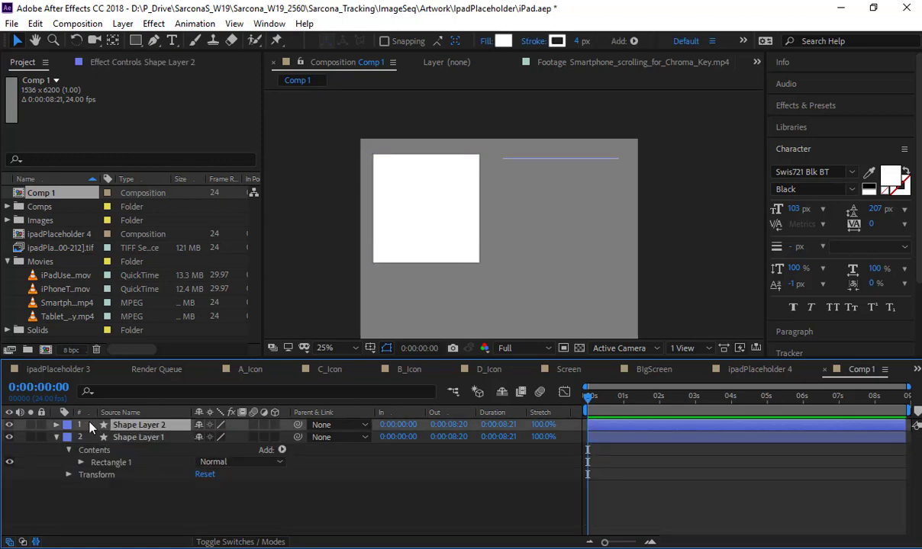
{"action": "left_click", "coordinate": [633, 41]}
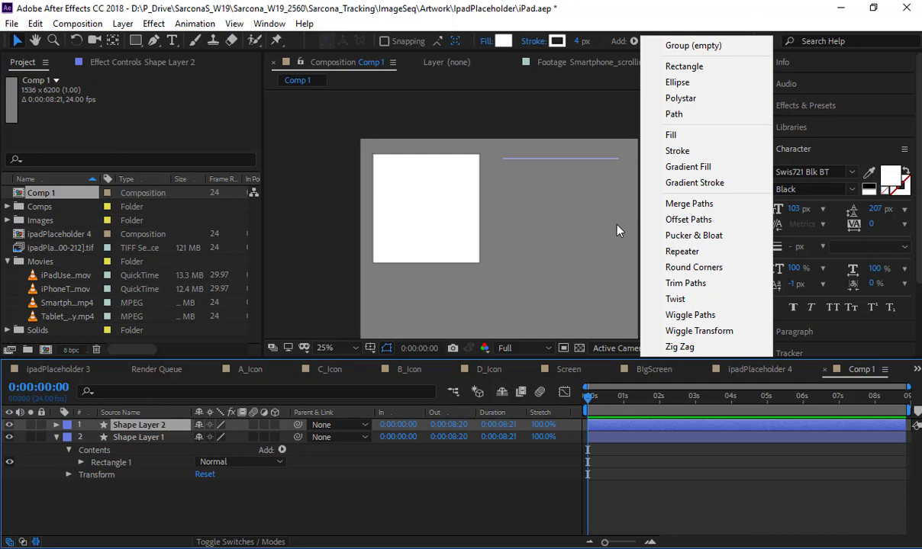
{"action": "left_click", "coordinate": [681, 252]}
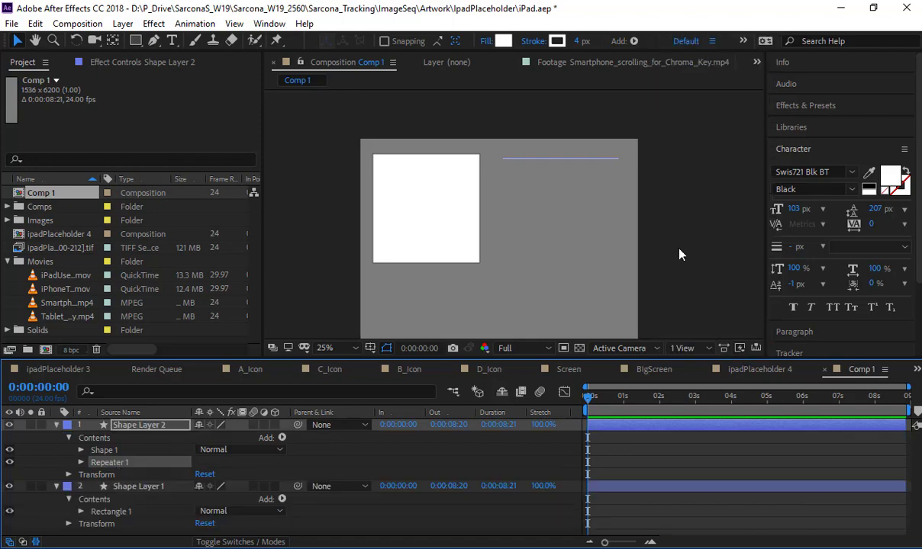
Set the Repeater's transform position to 0, 47 and its copies to 12 to form a block of text-like lines
{"action": "left_click", "coordinate": [80, 462]}
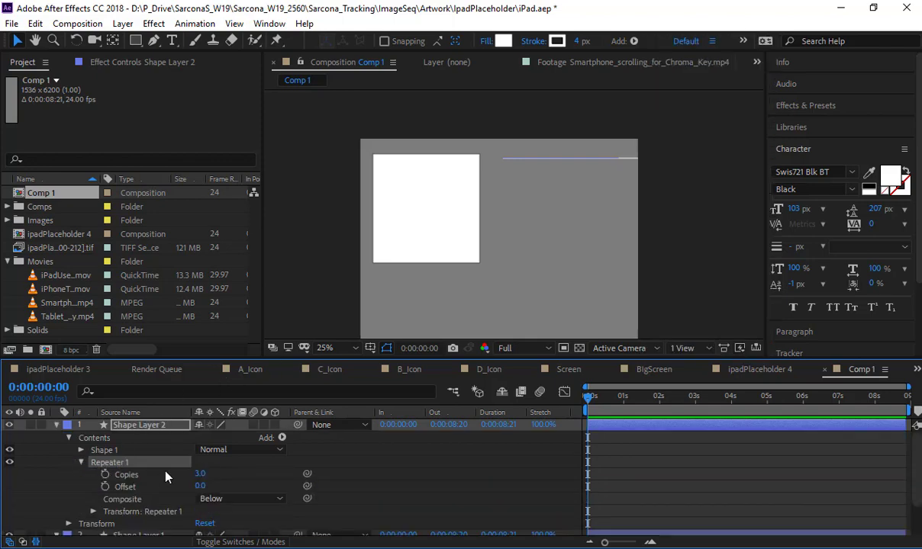
{"action": "left_click", "coordinate": [92, 512]}
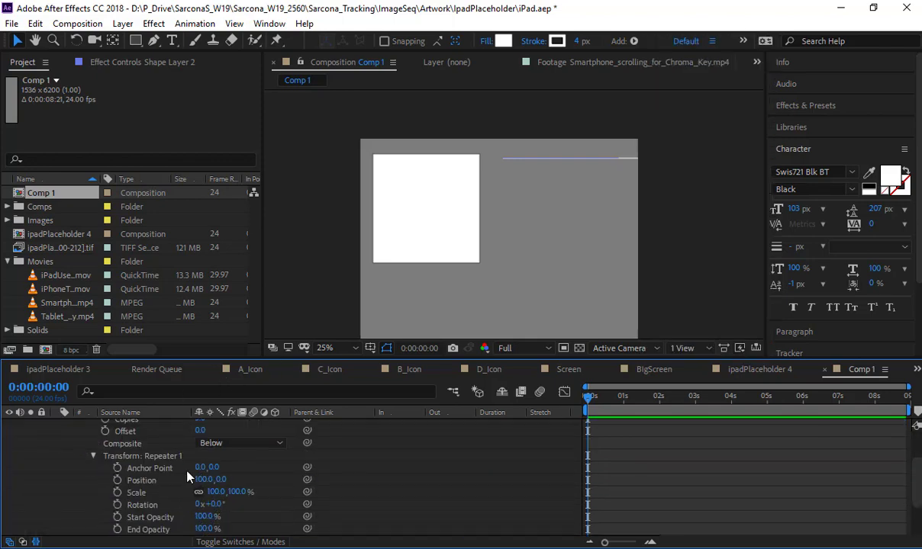
{"action": "left_click", "coordinate": [204, 480]}
{"action": "type", "text": "0"}
{"action": "key", "text": "Return"}
{"action": "left_click_drag", "start_coordinate": [214, 480], "coordinate": [252, 482]}
{"action": "scroll", "coordinate": [214, 458], "scroll_direction": "up", "scroll_amount": 2}
{"action": "left_click_drag", "start_coordinate": [206, 455], "coordinate": [213, 455]}
{"action": "scroll", "coordinate": [122, 465], "scroll_direction": "up", "scroll_amount": 1}
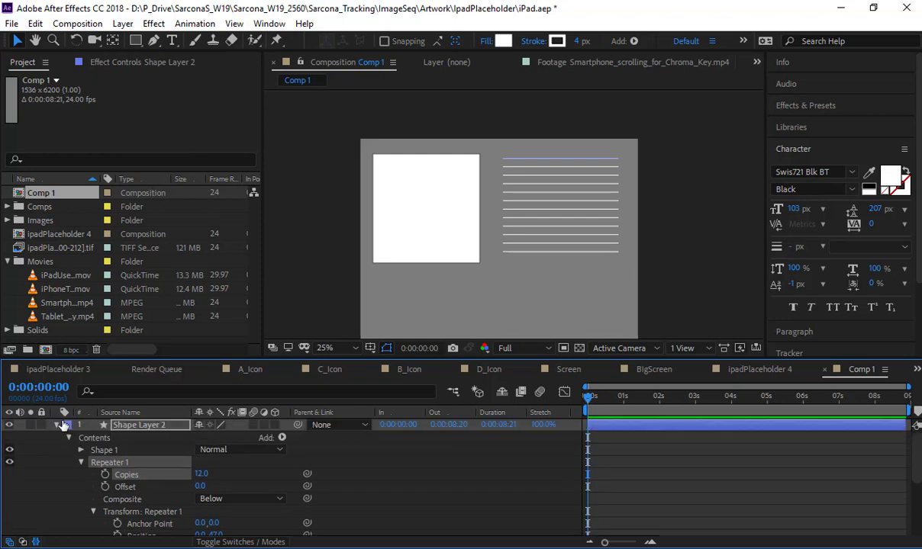
Duplicate the square and line-block layers together and place the copies directly below as a second row
{"action": "left_click", "coordinate": [126, 427]}
{"action": "left_click", "coordinate": [133, 437], "text": "shift"}
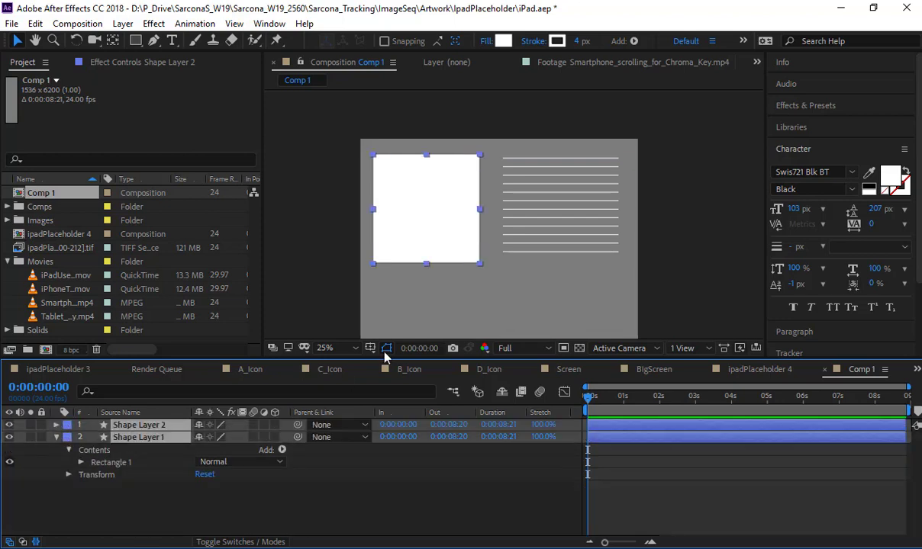
{"action": "key", "text": "comma"}
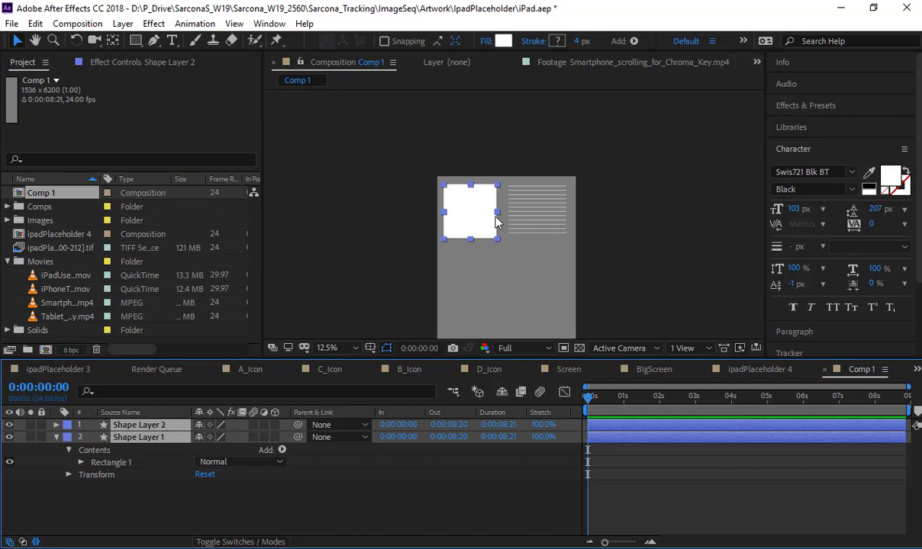
{"action": "key", "text": "ctrl+d"}
{"action": "mouse_move", "coordinate": [479, 222]}
{"action": "left_mouse_down"}
{"action": "mouse_move", "coordinate": [478, 290]}
{"action": "mouse_move", "coordinate": [494, 201]}
{"action": "mouse_move", "coordinate": [496, 283]}
{"action": "left_mouse_up"}
Keep duplicating the square-and-lines row down the page at even spacing until five rows are placed
{"action": "key", "text": "ctrl+d"}
{"action": "key", "text": "comma"}
{"action": "key", "text": "v"}
{"action": "key", "text": "ctrl+d"}
{"action": "key", "text": "ctrl+d"}
{"action": "key", "text": "ctrl+d"}
{"action": "scroll", "coordinate": [493, 229], "scroll_direction": "down", "scroll_amount": 5}
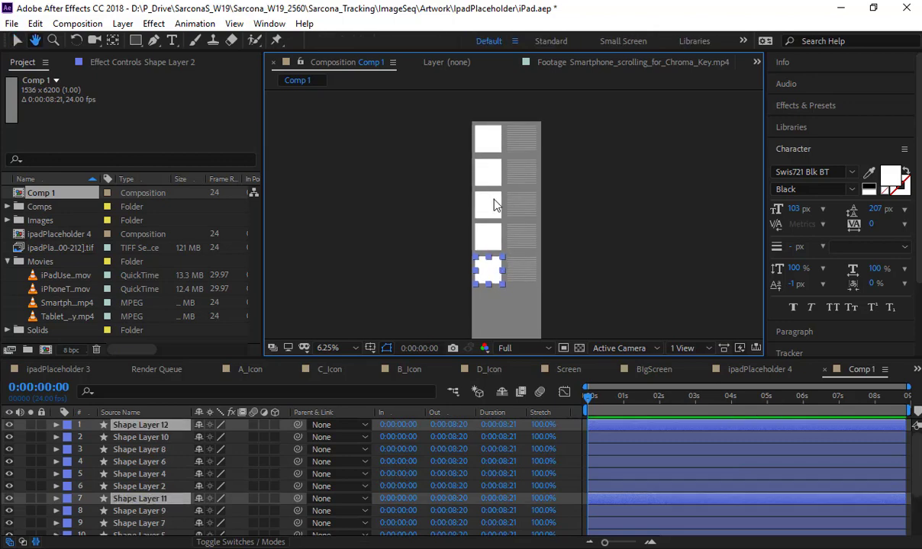
Add the remaining duplicated rows to fill the page to its lower end, for eight rows in total
{"action": "key", "text": "ctrl+d"}
{"action": "left_click_drag", "start_coordinate": [492, 228], "coordinate": [491, 299]}
{"action": "key", "text": "ctrl+d"}
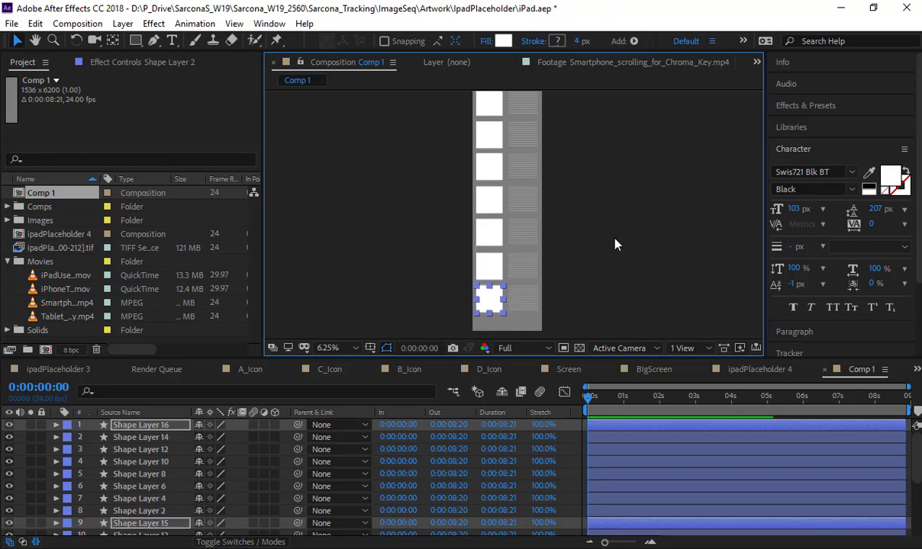
{"action": "left_click", "coordinate": [615, 238]}
{"action": "key", "text": "space"}
{"action": "left_click_drag", "start_coordinate": [409, 297], "coordinate": [389, 315]}
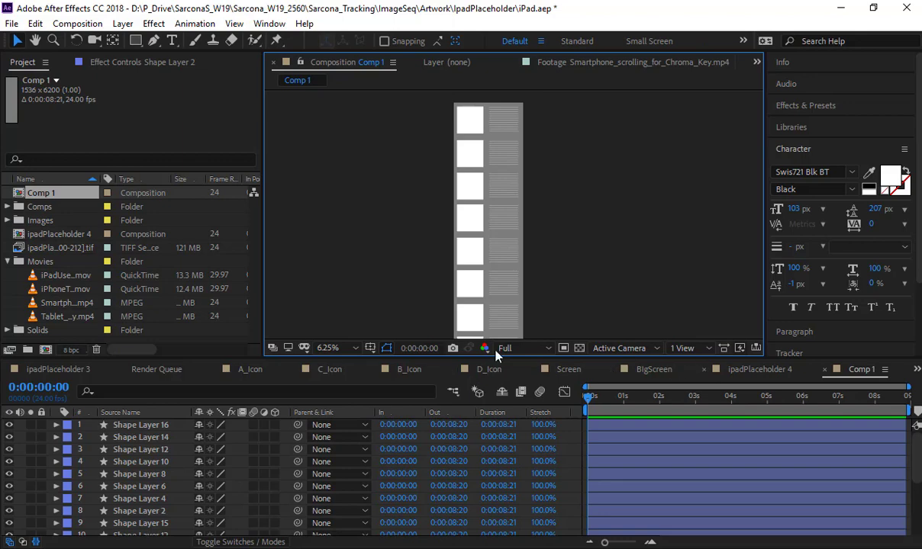
Return to the ipadPlaceholder 4 composition and rename Comp 1 as bigScreen in the project
{"action": "left_click", "coordinate": [746, 372]}
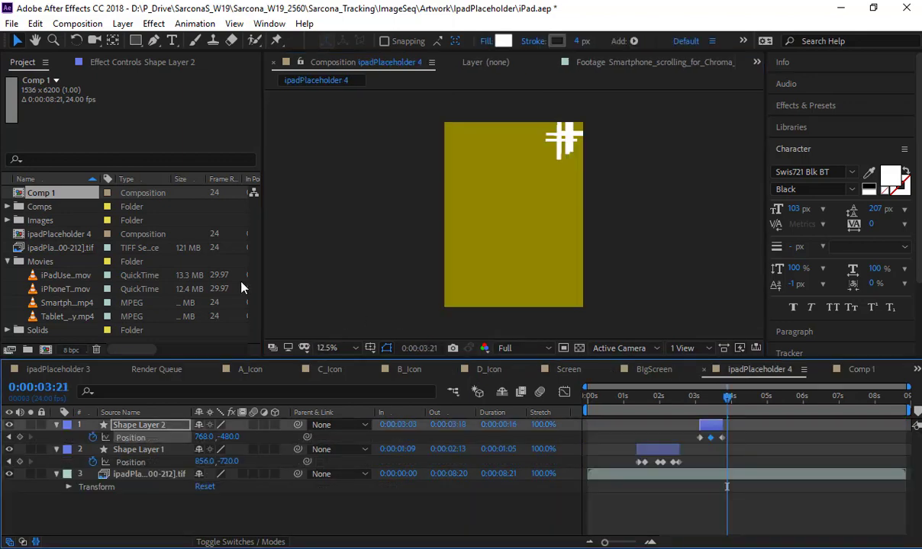
{"action": "left_click", "coordinate": [47, 198]}
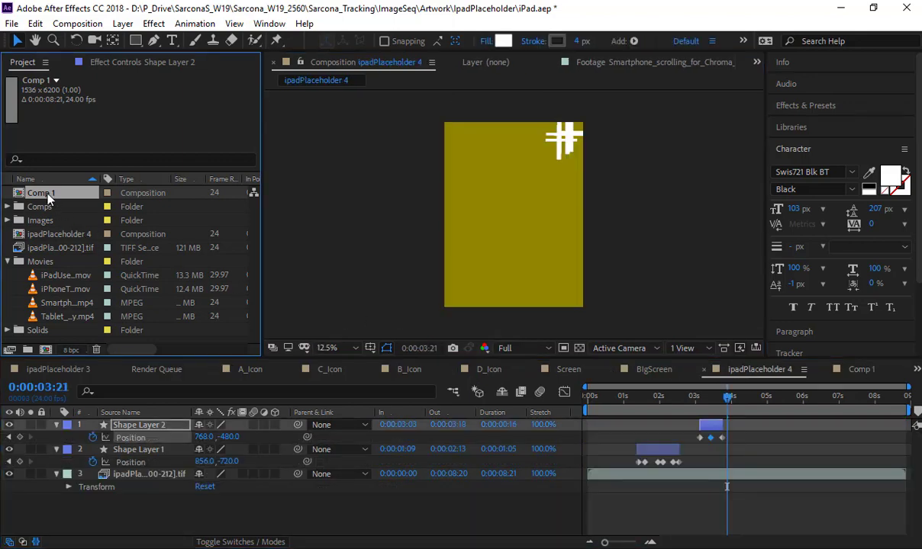
{"action": "key", "text": "Return"}
{"action": "type", "text": "bigScreen"}
{"action": "key", "text": "Return"}
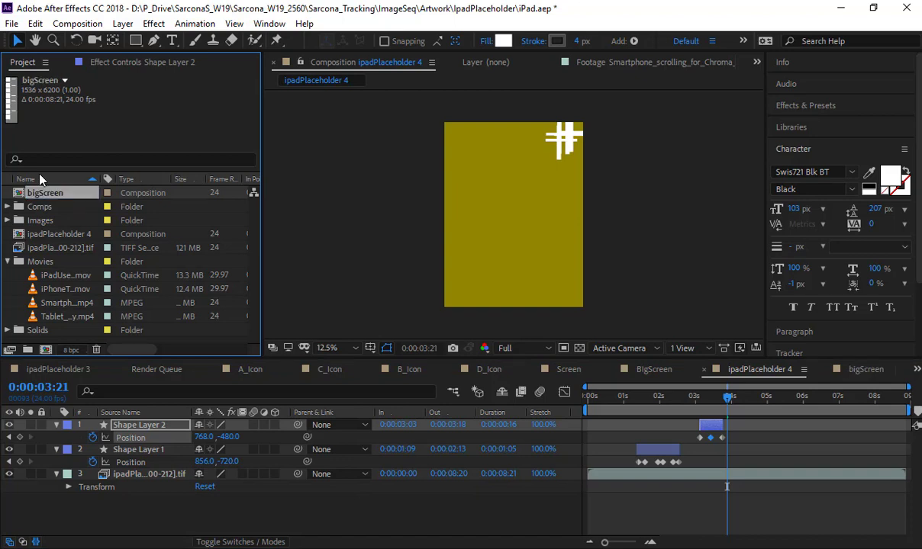
Nest bigScreen beneath the ellipse layers in ipadPlaceholder 4 with its upper edge aligned to the frame, hiding the TIFF sequence layer
{"action": "left_click_drag", "start_coordinate": [40, 192], "coordinate": [120, 467]}
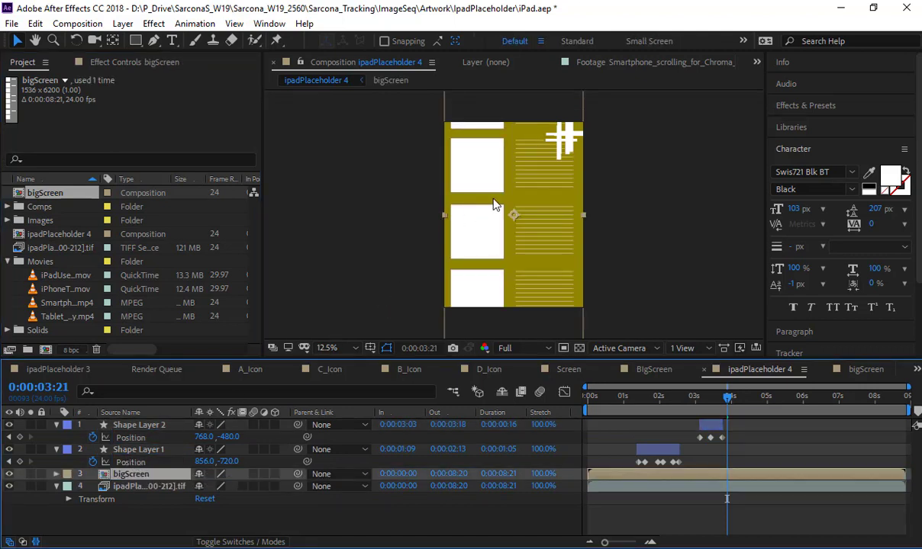
{"action": "left_click", "coordinate": [9, 486]}
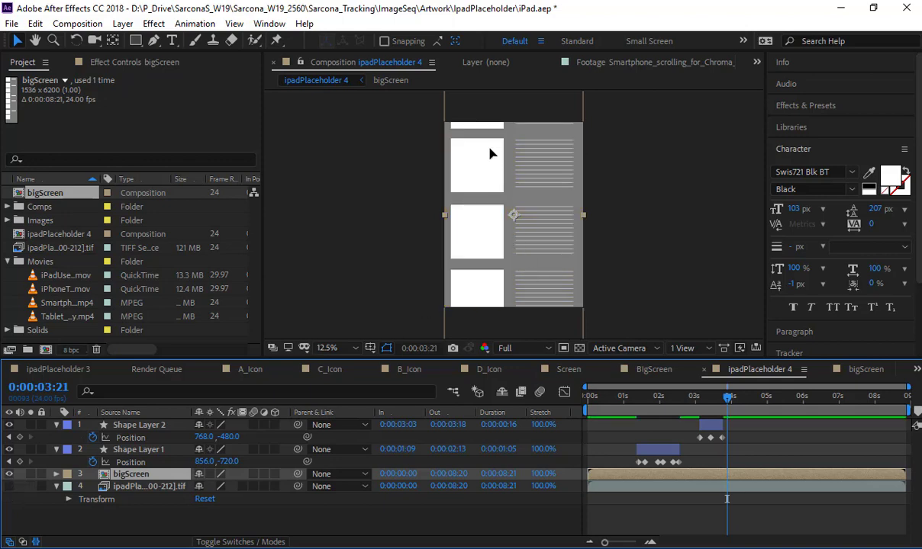
{"action": "left_click_drag", "start_coordinate": [490, 155], "coordinate": [490, 197]}
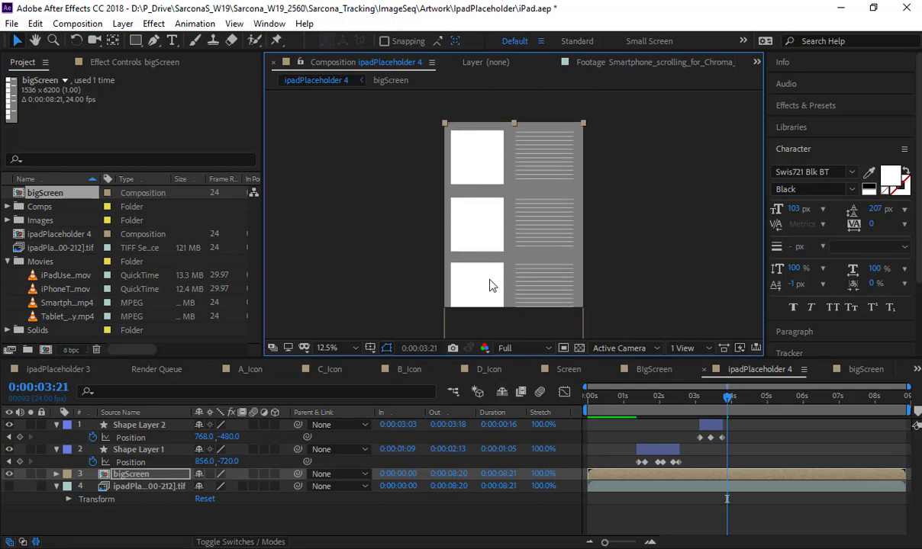
Set a starting position keyframe for the bigScreen layer at 0:00:01:10, where the first ellipse appears
{"action": "left_click_drag", "start_coordinate": [654, 397], "coordinate": [639, 399]}
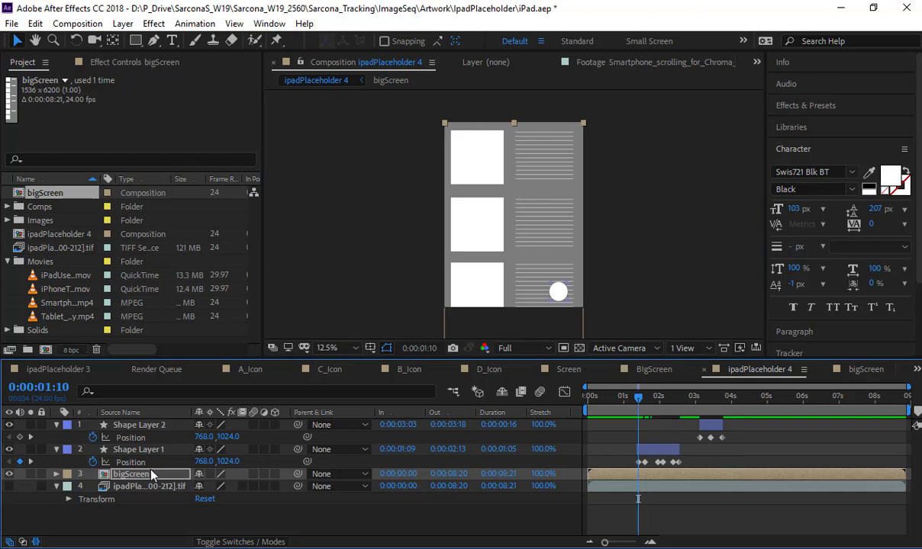
{"action": "key", "text": "p"}
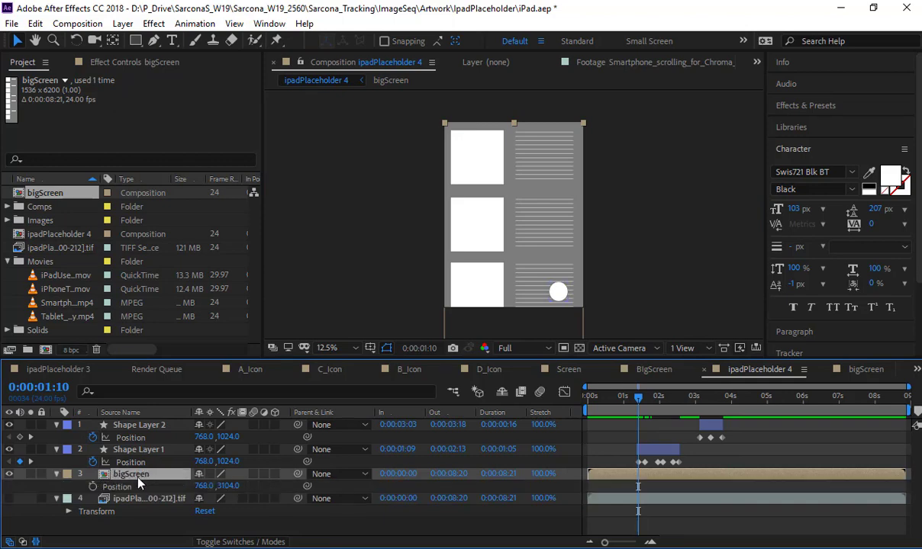
{"action": "left_click", "coordinate": [93, 486]}
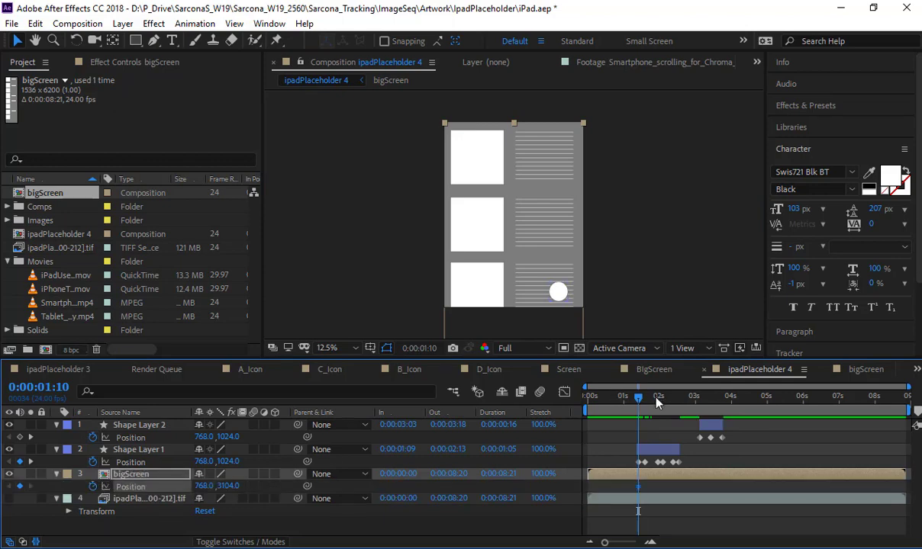
Keyframe the bigScreen layer's position at 768, 1736 at 0:00:02:13, where the first ellipse ends, and preview the scroll
{"action": "left_click_drag", "start_coordinate": [644, 402], "coordinate": [680, 402]}
{"action": "left_click_drag", "start_coordinate": [523, 299], "coordinate": [525, 160]}
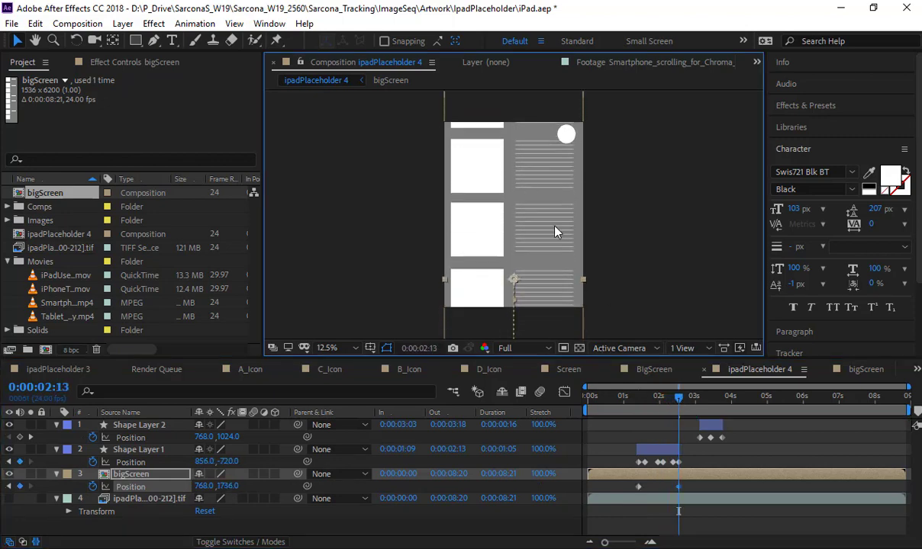
{"action": "left_click_drag", "start_coordinate": [679, 400], "coordinate": [630, 408]}
{"action": "key", "text": "space"}
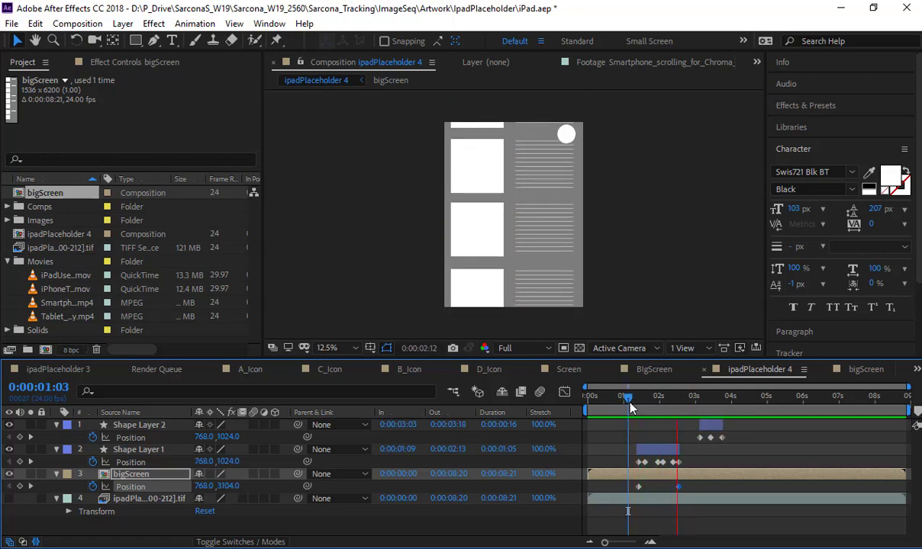
Add a bigScreen position keyframe of 768, 2152 at 0:00:02:04, set the one at 0:00:02:13 to 768, 1400, and preview
{"action": "mouse_move", "coordinate": [668, 412]}
{"action": "left_mouse_down"}
{"action": "mouse_move", "coordinate": [681, 413]}
{"action": "mouse_move", "coordinate": [667, 415]}
{"action": "left_mouse_up"}
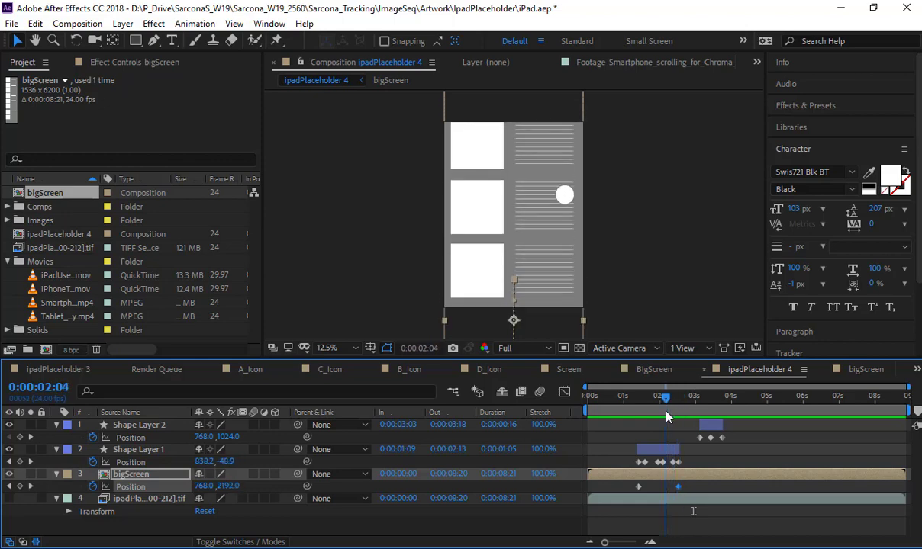
{"action": "left_click_drag", "start_coordinate": [492, 239], "coordinate": [492, 229]}
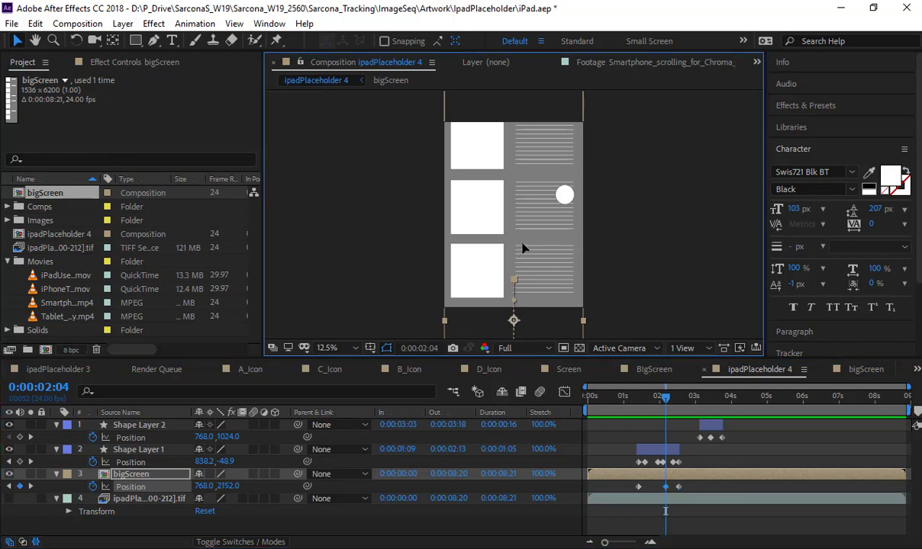
{"action": "left_click_drag", "start_coordinate": [670, 408], "coordinate": [679, 408]}
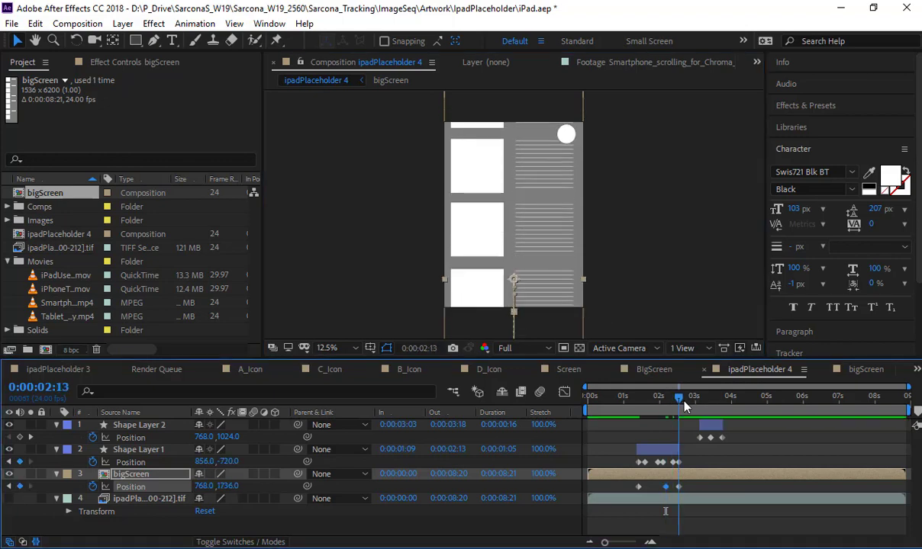
{"action": "left_click_drag", "start_coordinate": [523, 239], "coordinate": [519, 195]}
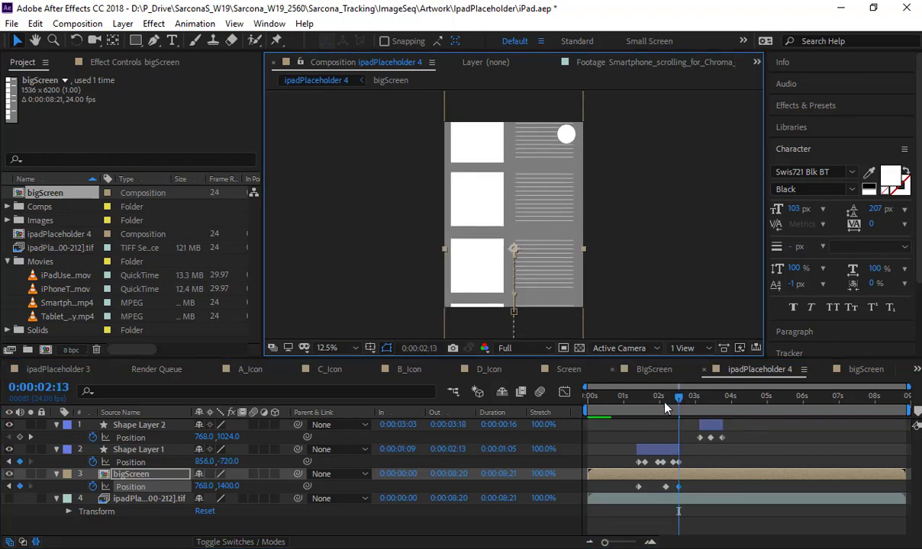
{"action": "left_click", "coordinate": [624, 398]}
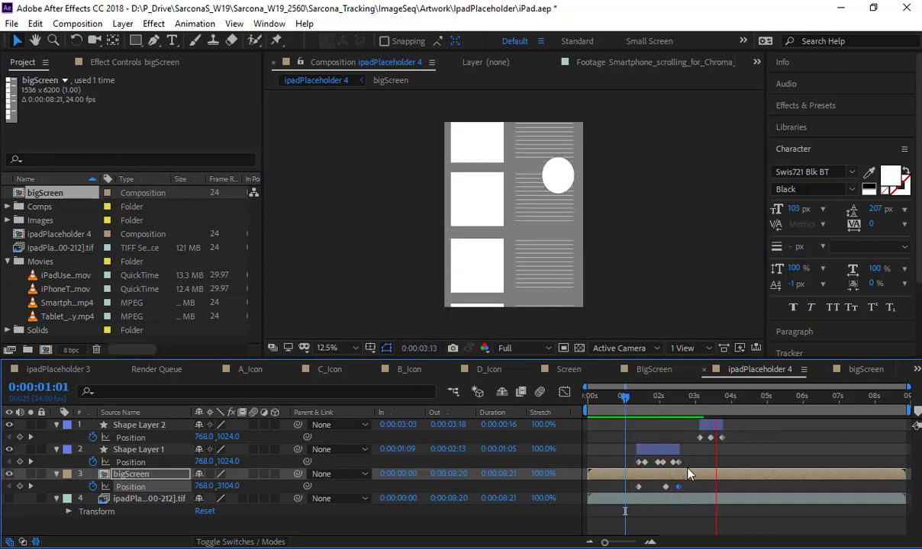
{"action": "key", "text": "space"}
Move bigScreen's 768, 1400 position keyframe to 0:00:02:17 and preview the slower end of the scroll
{"action": "left_click_drag", "start_coordinate": [680, 487], "coordinate": [687, 487]}
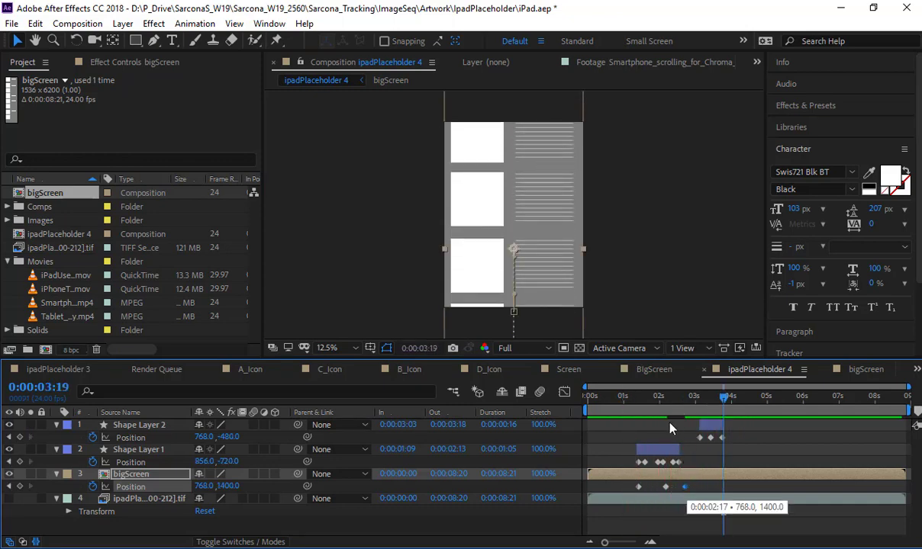
{"action": "left_click", "coordinate": [627, 399]}
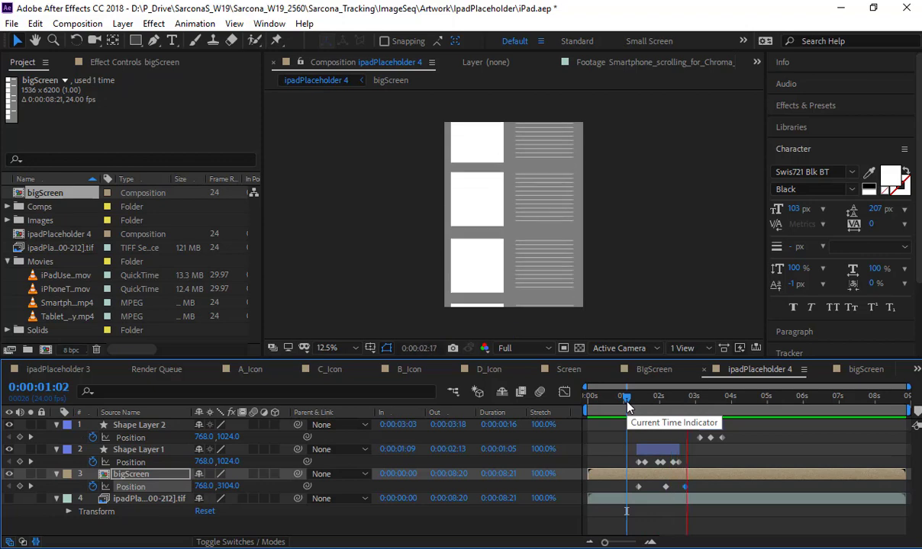
{"action": "key", "text": "space"}
Hold bigScreen's position until the second ellipse starts, scroll it to 768, -256 at 0:00:03:21, and preview the animation
{"action": "left_click_drag", "start_coordinate": [690, 400], "coordinate": [697, 400]}
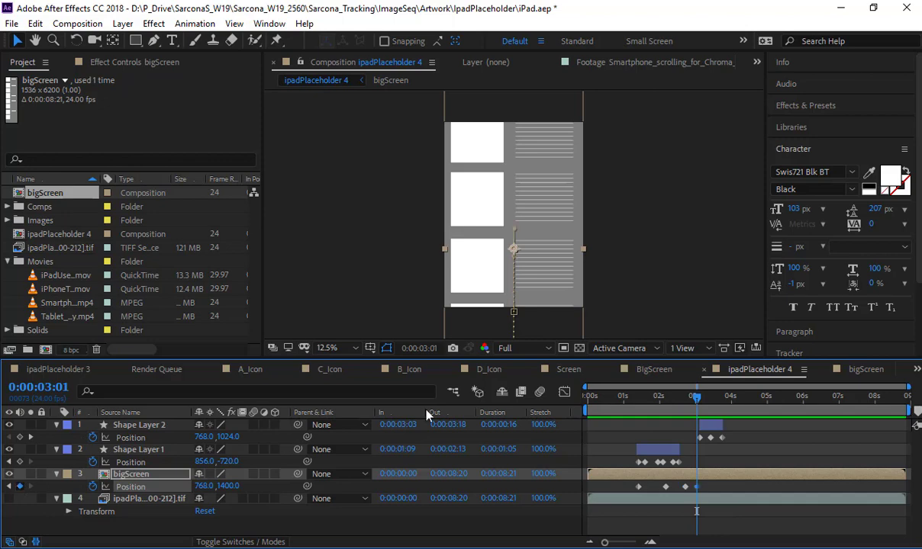
{"action": "left_click_drag", "start_coordinate": [696, 486], "coordinate": [700, 486]}
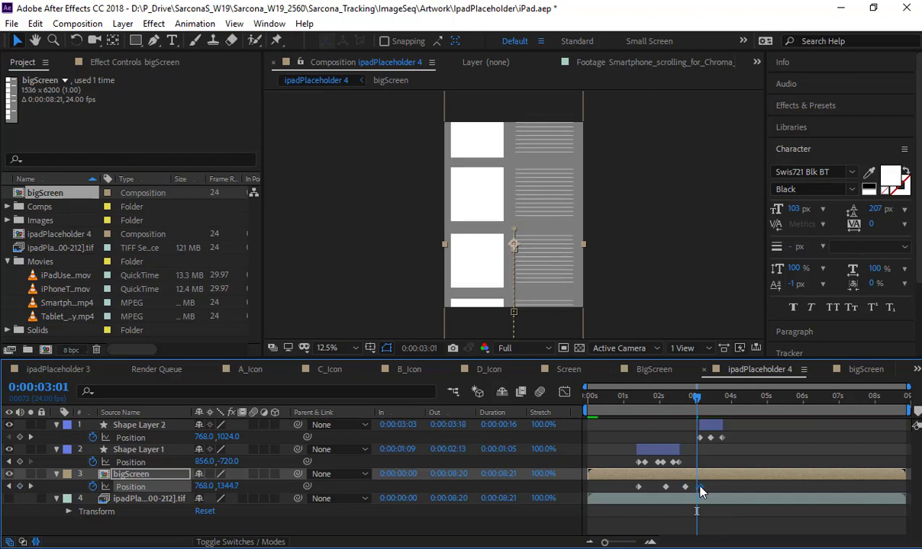
{"action": "left_click_drag", "start_coordinate": [699, 400], "coordinate": [726, 402]}
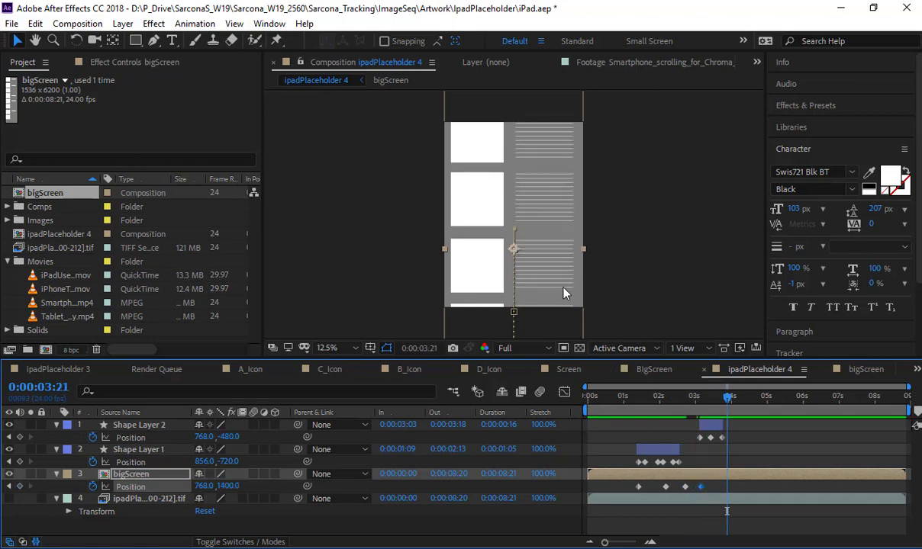
{"action": "left_click_drag", "start_coordinate": [565, 293], "coordinate": [564, 144]}
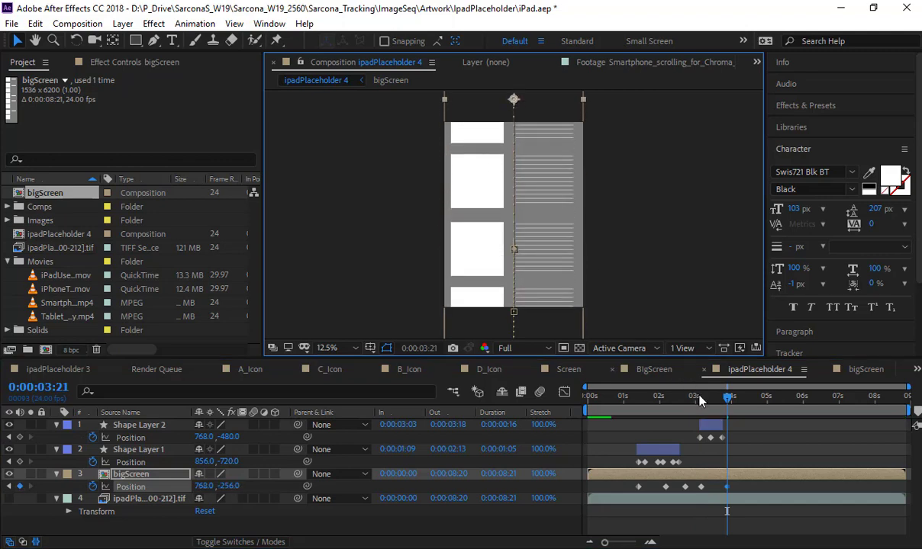
{"action": "left_click", "coordinate": [697, 398]}
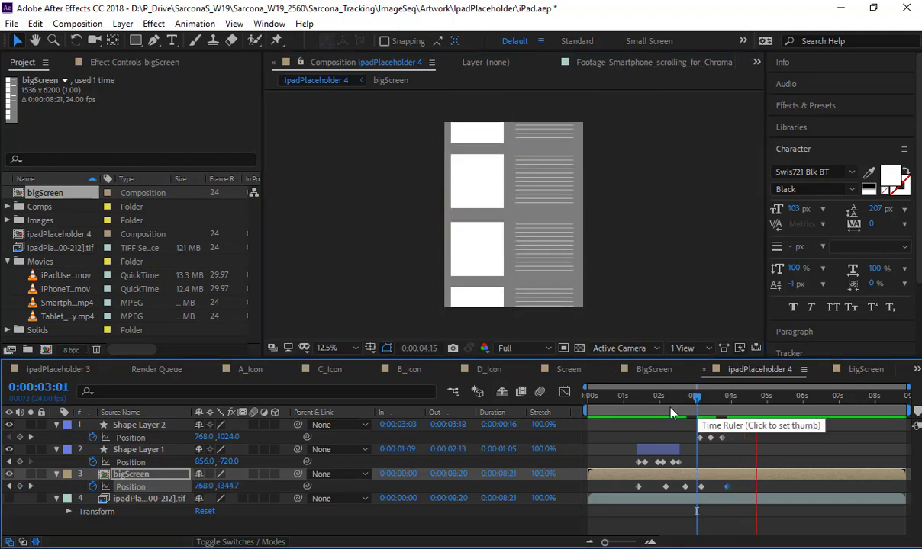
{"action": "left_click", "coordinate": [622, 397]}
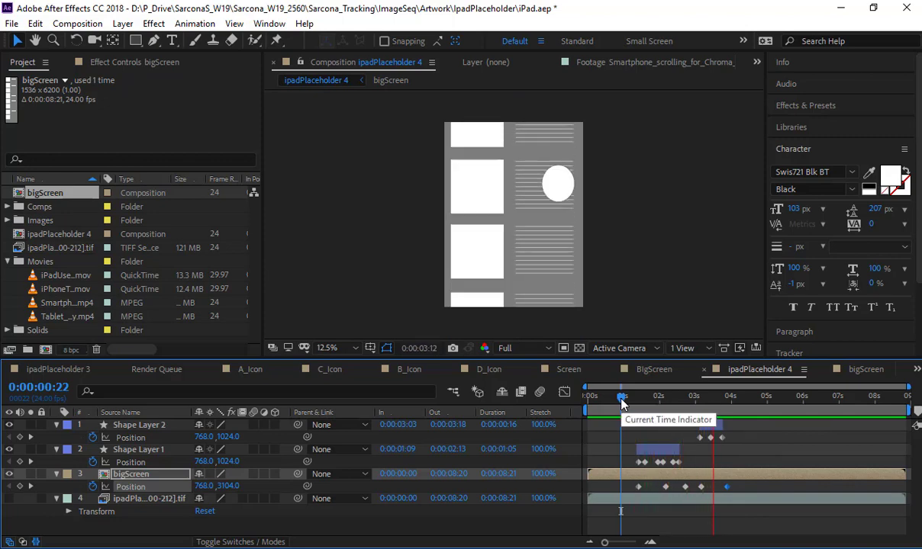
{"action": "key", "text": "space"}
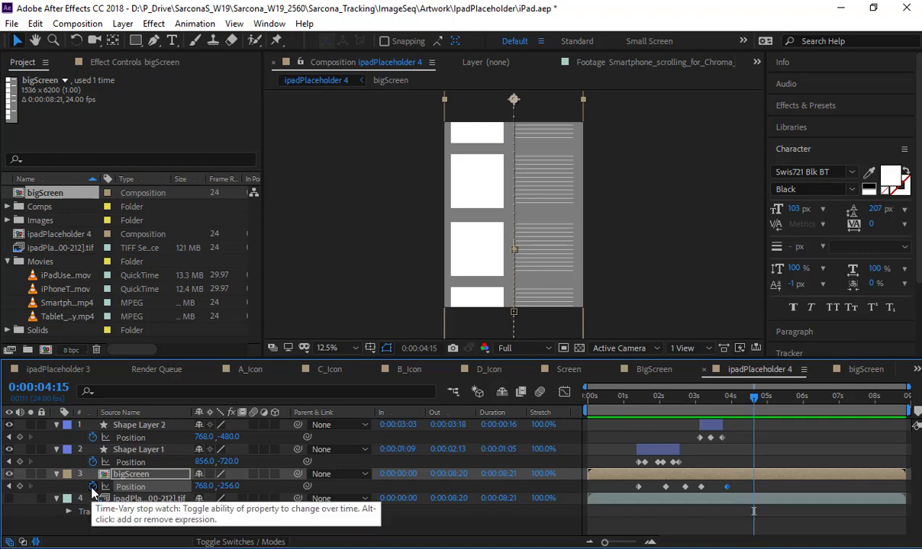
Hold bigScreen's position with a keyframe at 0:00:04:15 and scroll the page back to 768, 1144 at 0:00:05:14
{"action": "left_click", "coordinate": [21, 487]}
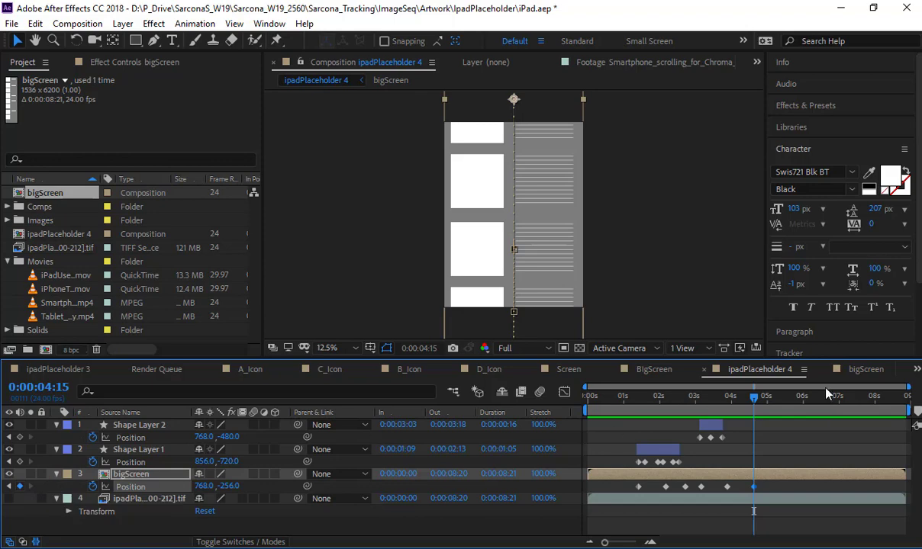
{"action": "left_click_drag", "start_coordinate": [758, 399], "coordinate": [787, 398]}
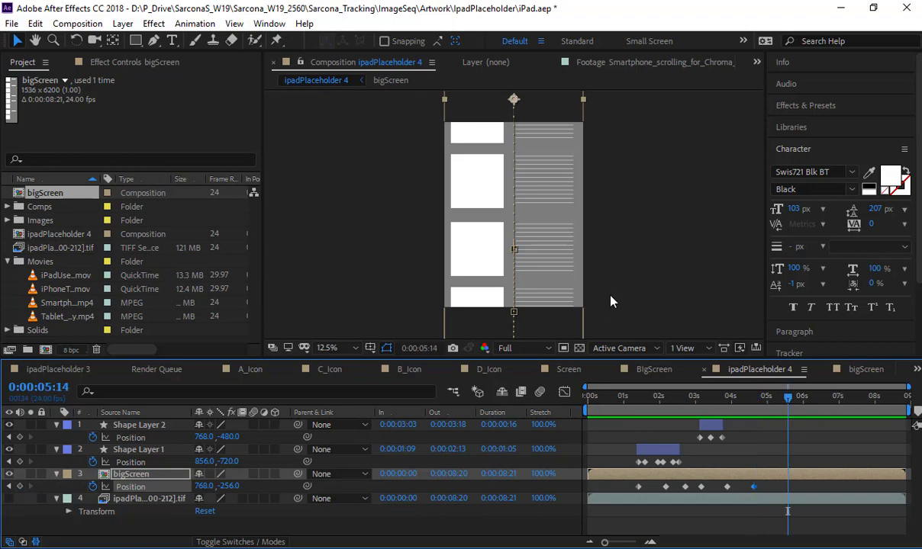
{"action": "left_click_drag", "start_coordinate": [537, 176], "coordinate": [544, 302]}
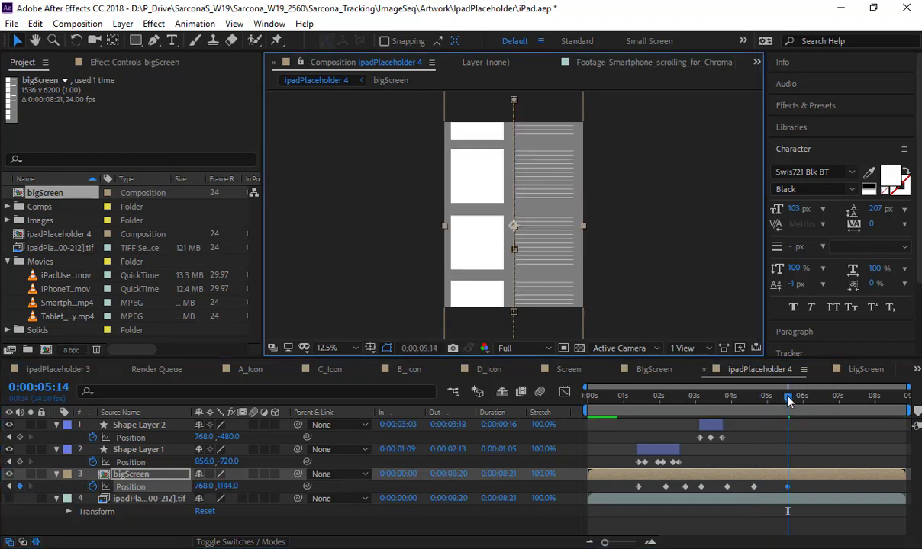
Shift bigScreen's hold keyframe at 0:00:04:15 slightly later, leaving the keyframe at 0:00:05:14 in place
{"action": "left_click", "coordinate": [786, 395]}
{"action": "mouse_move", "coordinate": [768, 404]}
{"action": "left_mouse_down"}
{"action": "mouse_move", "coordinate": [749, 403]}
{"action": "mouse_move", "coordinate": [760, 404]}
{"action": "left_mouse_up"}
{"action": "left_click_drag", "start_coordinate": [787, 487], "coordinate": [756, 488]}
{"action": "key", "text": "ctrl+z"}
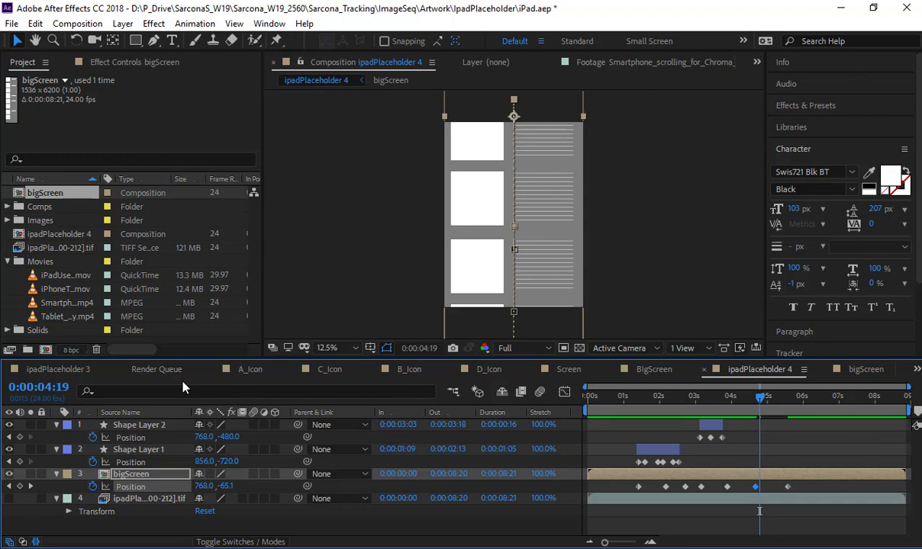
Open the ipadPlaceholder 3 composition at its first frame and examine the icons and page content near the artwork's lower edge
{"action": "left_click", "coordinate": [61, 369]}
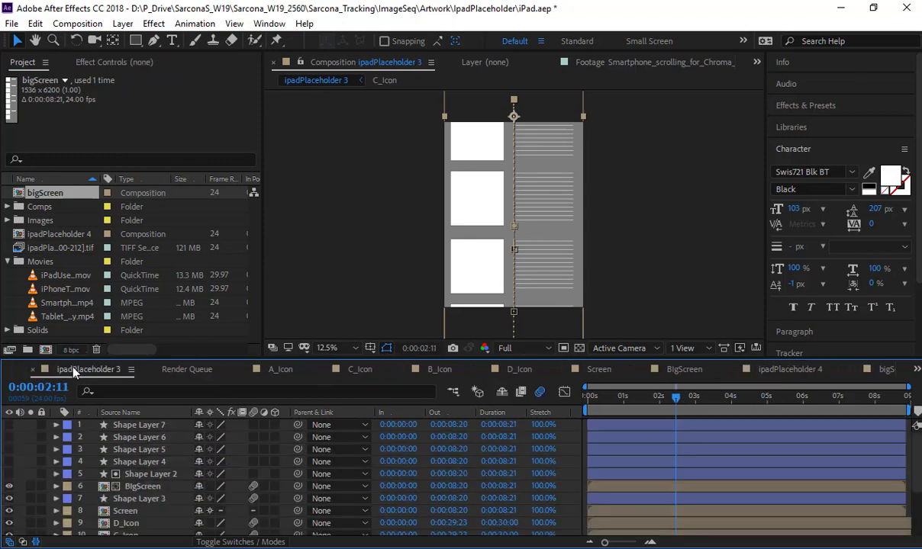
{"action": "left_click_drag", "start_coordinate": [641, 403], "coordinate": [584, 399]}
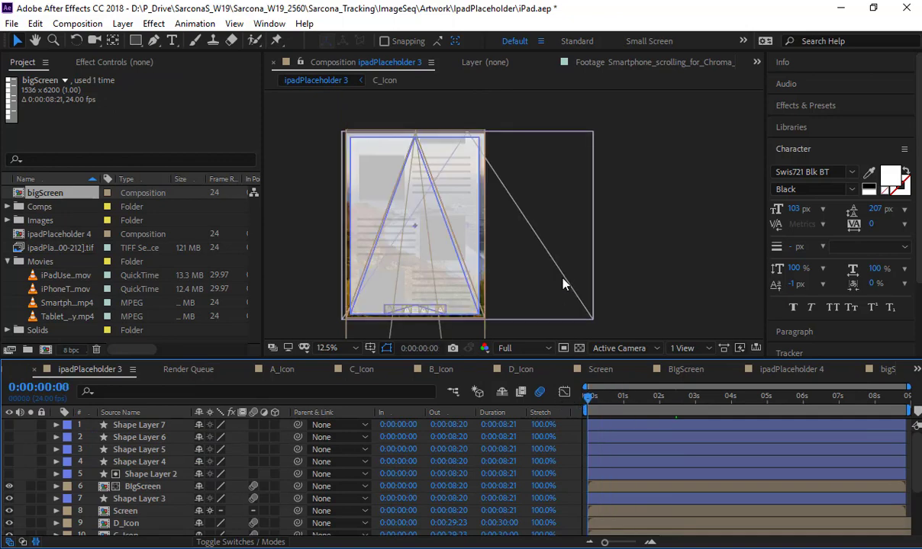
{"action": "left_click", "coordinate": [504, 278]}
{"action": "key", "text": "space"}
{"action": "left_click_drag", "start_coordinate": [547, 236], "coordinate": [652, 196]}
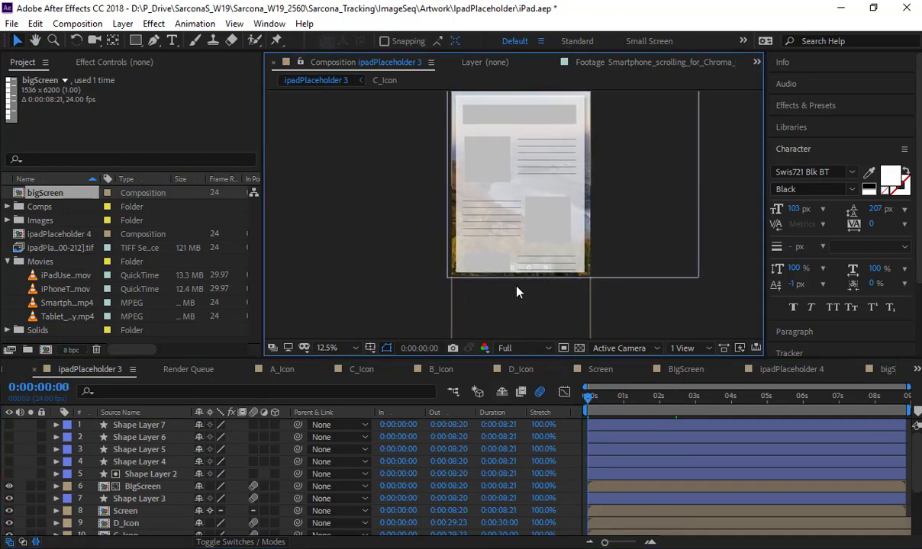
{"action": "scroll", "coordinate": [516, 290], "scroll_direction": "up", "scroll_amount": 1}
{"action": "key", "text": "space"}
{"action": "left_click_drag", "start_coordinate": [517, 290], "coordinate": [526, 187]}
{"action": "scroll", "coordinate": [528, 215], "scroll_direction": "up", "scroll_amount": 1}
{"action": "scroll", "coordinate": [528, 219], "scroll_direction": "up", "scroll_amount": 2}
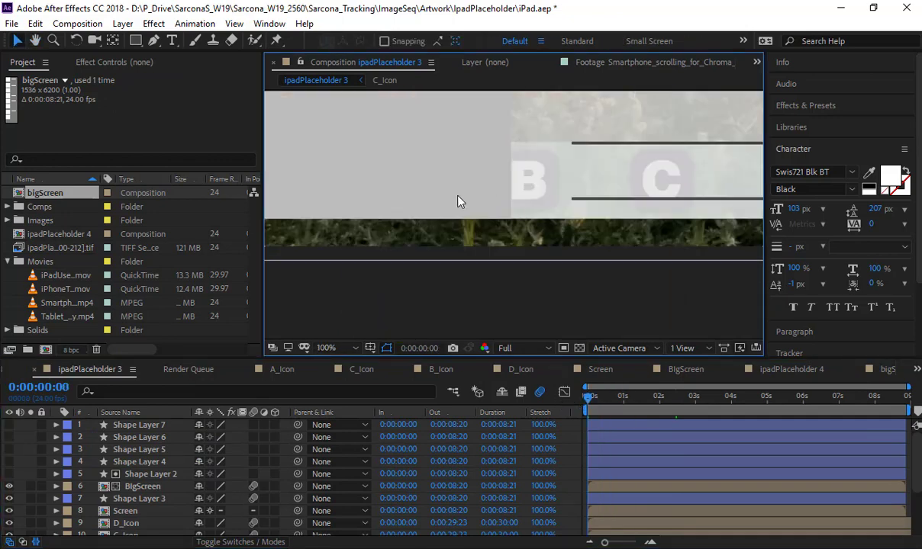
{"action": "scroll", "coordinate": [473, 208], "scroll_direction": "down", "scroll_amount": 1}
{"action": "key", "text": "space"}
{"action": "left_click_drag", "start_coordinate": [551, 219], "coordinate": [555, 284]}
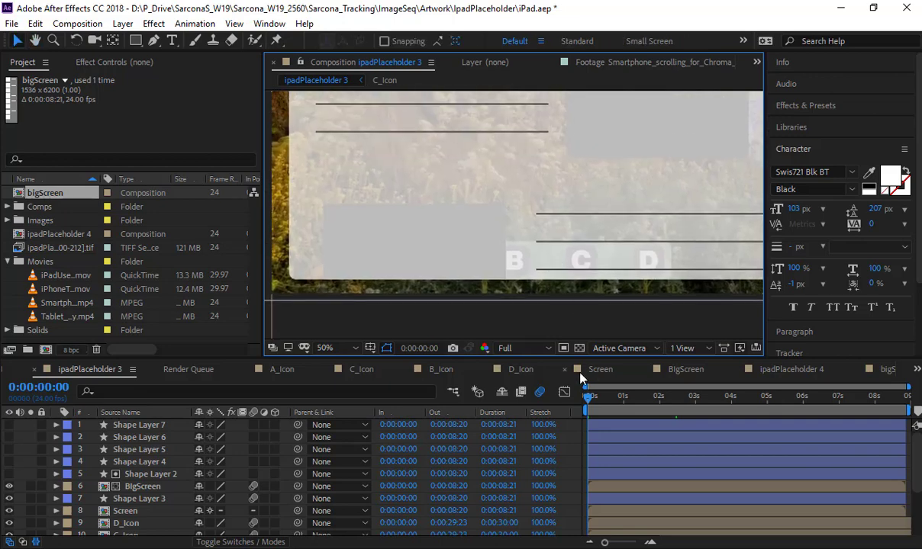
Temporarily hide the BIgScreen layer in ipadPlaceholder 3 to inspect the panel and icons beneath it, and show it again
{"action": "left_click", "coordinate": [9, 486]}
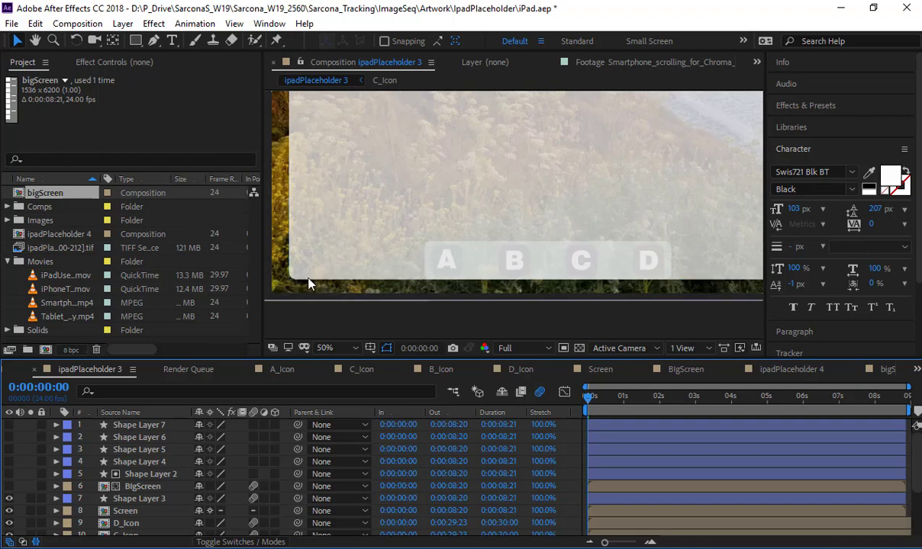
{"action": "scroll", "coordinate": [412, 184], "scroll_direction": "down", "scroll_amount": 4}
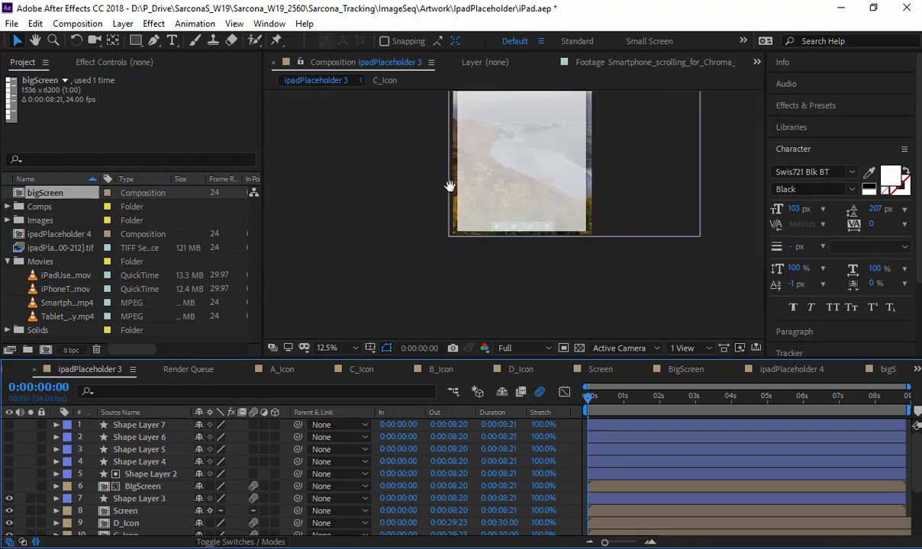
{"action": "key", "text": "space"}
{"action": "left_click_drag", "start_coordinate": [458, 196], "coordinate": [456, 189]}
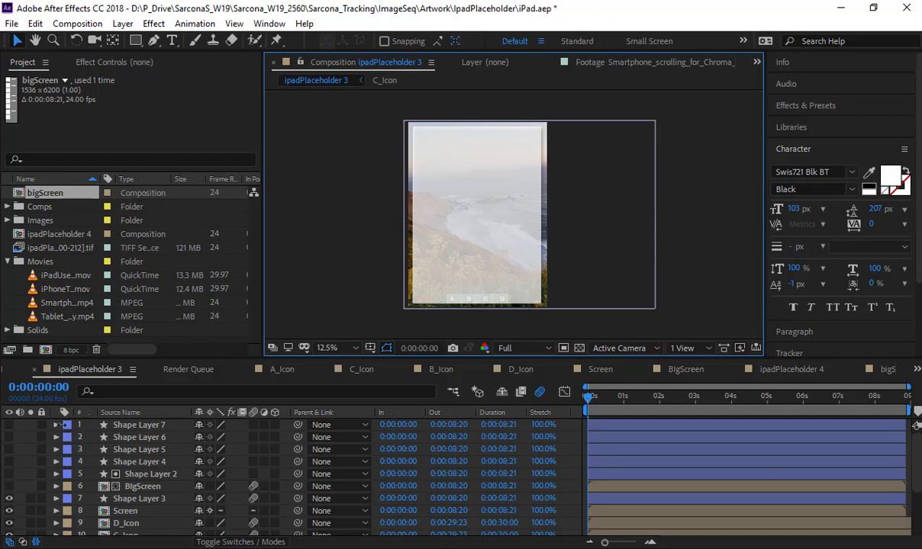
{"action": "left_click", "coordinate": [8, 487]}
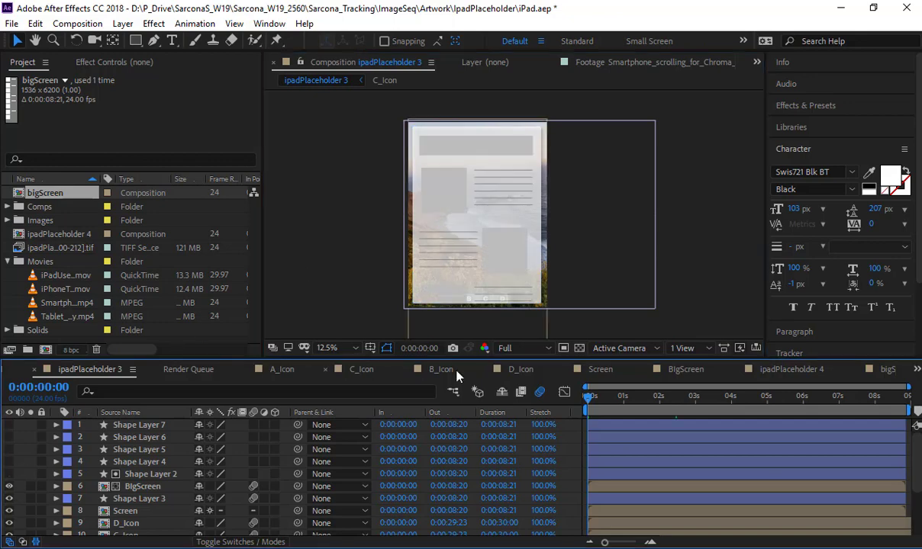
Preview ipadPlaceholder 3 from 0:00:02:13 and look up the Add to Render Queue export option without queuing anything
{"action": "left_click_drag", "start_coordinate": [628, 412], "coordinate": [681, 411]}
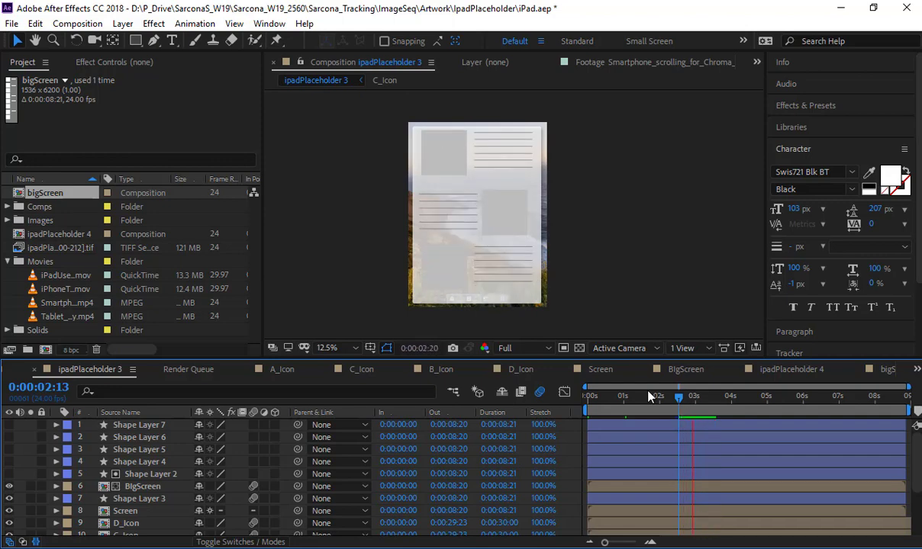
{"action": "left_click", "coordinate": [11, 24]}
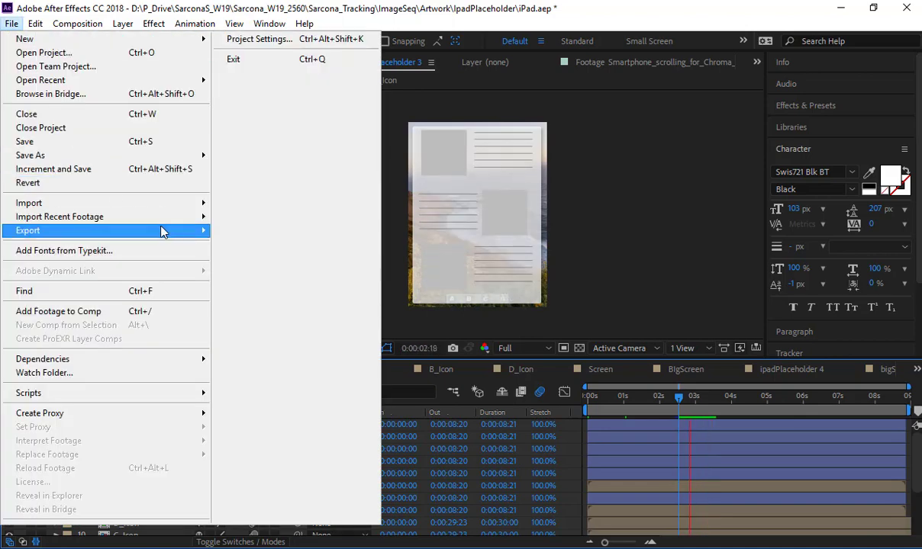
{"action": "mouse_move", "coordinate": [161, 231]}
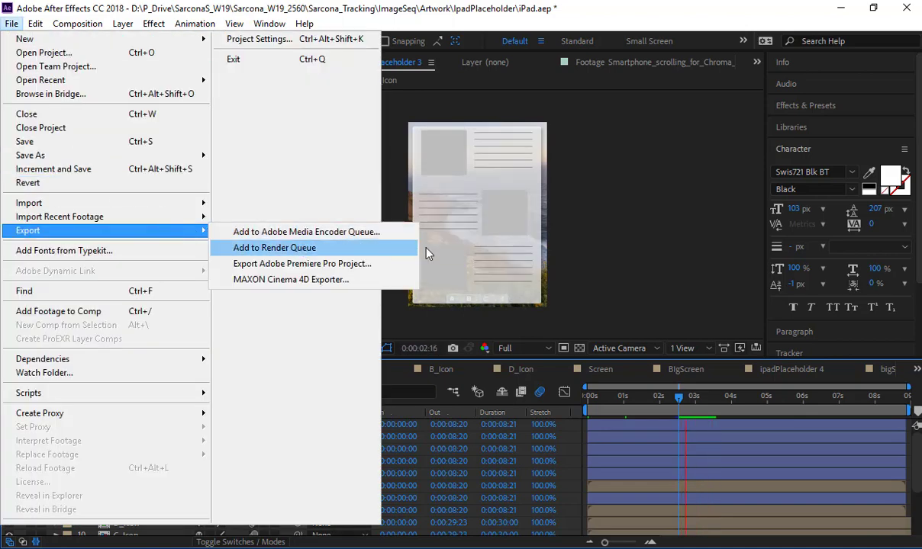
{"action": "left_click", "coordinate": [715, 280]}
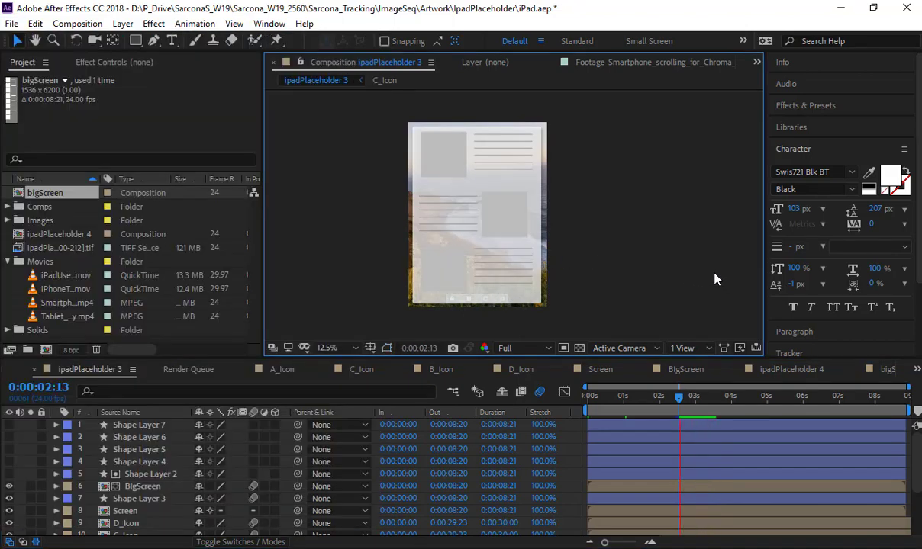
{"action": "key", "text": "space"}
{"action": "key", "text": "space"}
{"action": "key", "text": "space"}
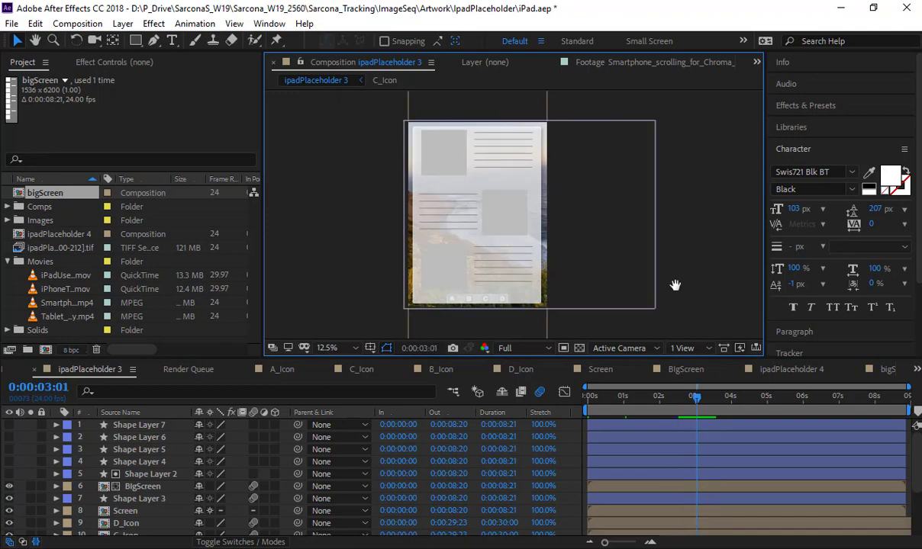
Switch to the planar tracking script in NukeX
{"action": "key", "text": "alt+Tab"}
{"action": "key", "text": "alt+Tab"}
{"action": "key", "text": "alt+shift+Tab"}
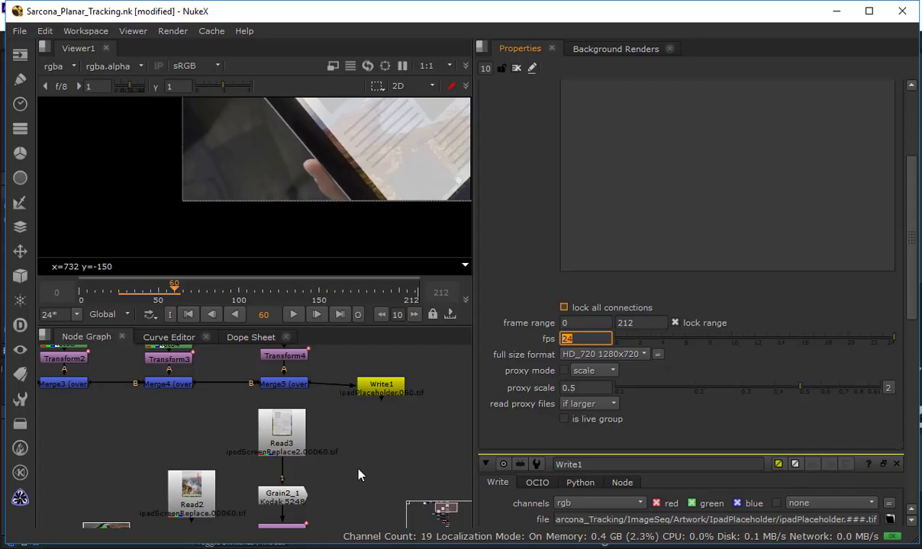
Read in the ipodScreenReplace2 TIFF sequence from the ipadScreen folder, and delete the newly added Read node again
{"action": "key", "text": "r"}
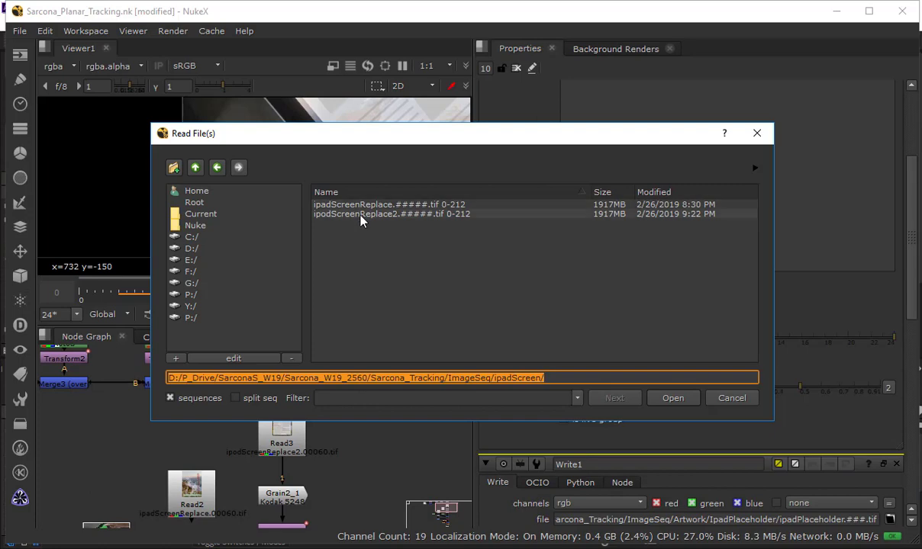
{"action": "left_click", "coordinate": [361, 214]}
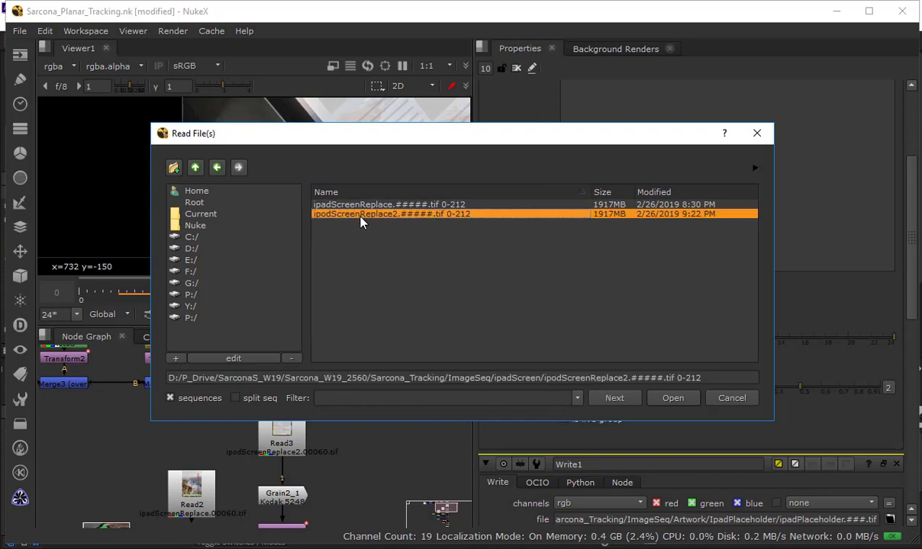
{"action": "double_click", "coordinate": [361, 214]}
{"action": "key", "text": "Delete"}
{"action": "key", "text": "backslash"}
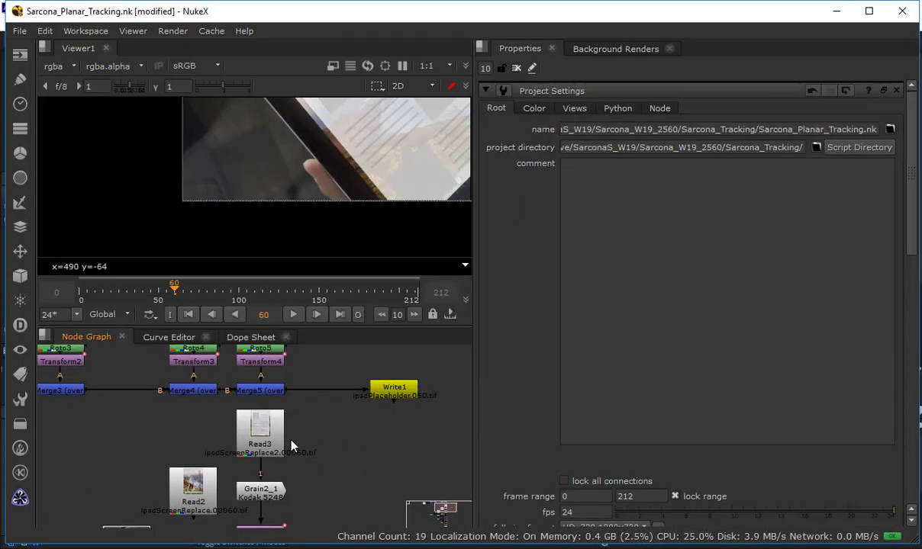
Move the entire Constant1-to-Write1 placeholder branch farther up and away from the composite nodes in the node graph
{"action": "key", "text": "space"}
{"action": "key", "text": "f"}
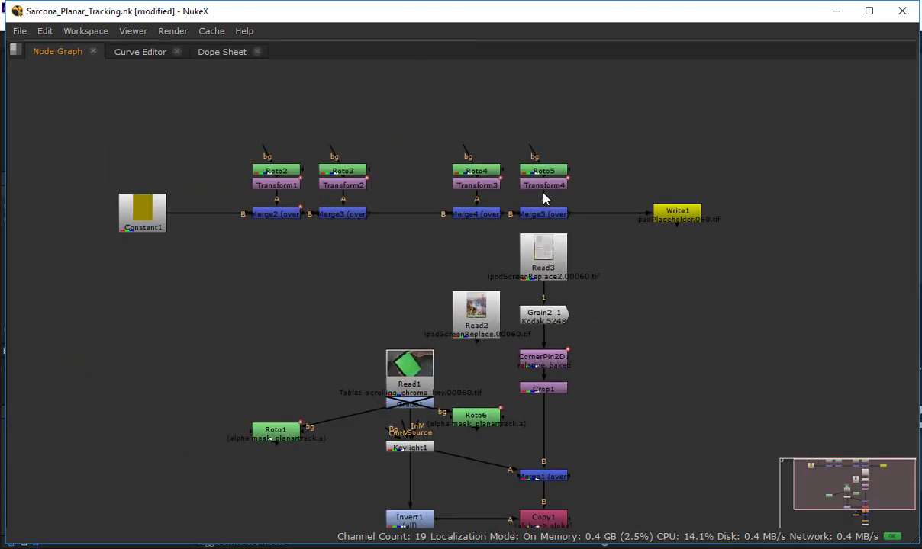
{"action": "left_click_drag", "start_coordinate": [650, 212], "coordinate": [528, 157]}
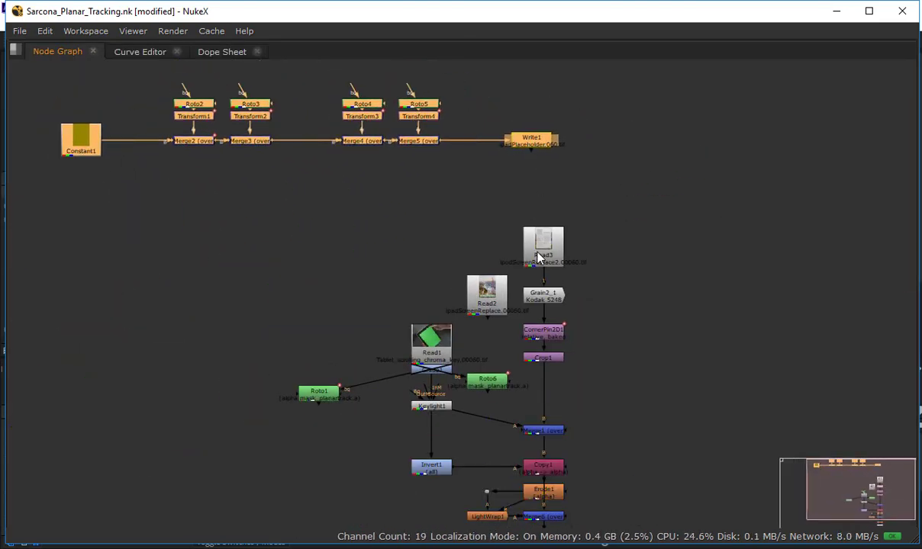
Move Read3, Grain2_1, CornerPin2D1 and Crop1 to the right, lined up as one vertical column
{"action": "scroll", "coordinate": [534, 259], "scroll_direction": "up", "scroll_amount": 3}
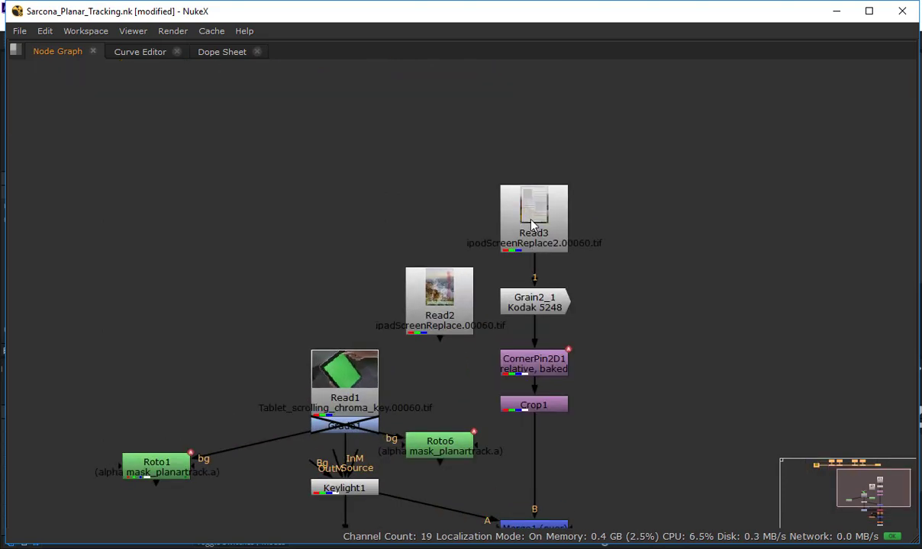
{"action": "left_click_drag", "start_coordinate": [532, 223], "coordinate": [641, 243]}
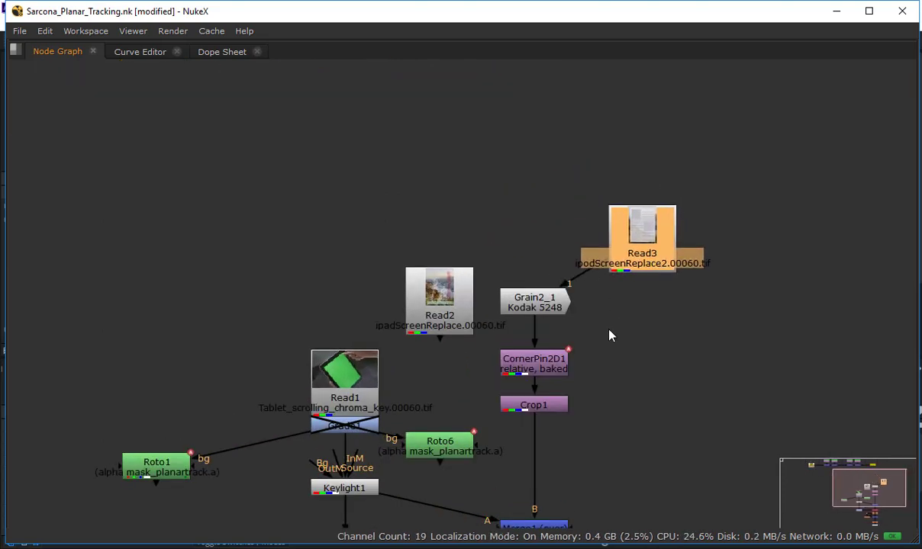
{"action": "scroll", "coordinate": [609, 330], "scroll_direction": "up", "scroll_amount": 1}
{"action": "left_click_drag", "start_coordinate": [607, 330], "coordinate": [567, 183]}
{"action": "left_click_drag", "start_coordinate": [504, 216], "coordinate": [529, 307]}
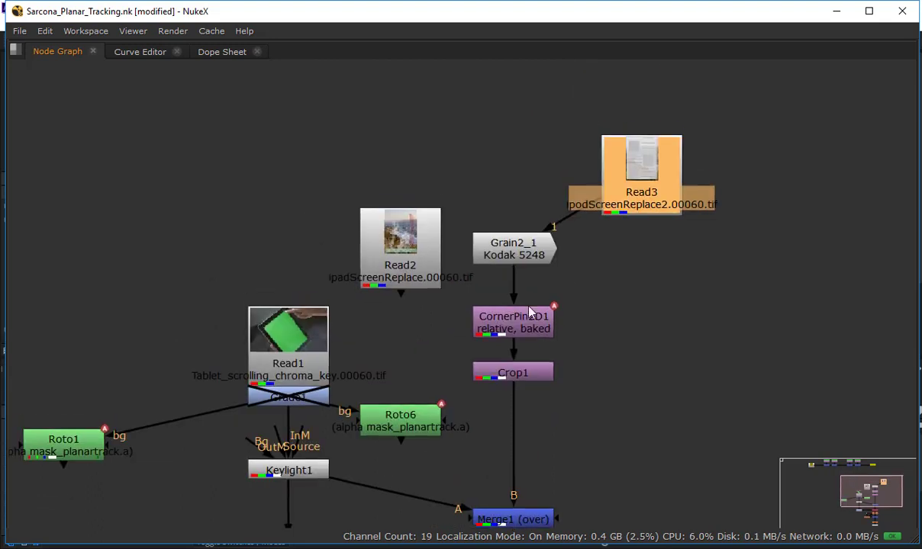
{"action": "left_click_drag", "start_coordinate": [529, 260], "coordinate": [664, 263]}
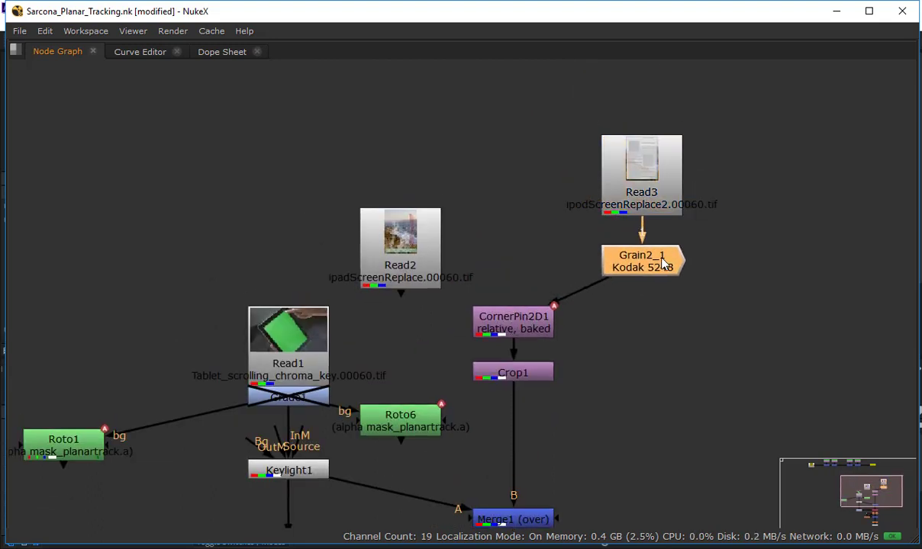
{"action": "left_click_drag", "start_coordinate": [538, 324], "coordinate": [667, 315]}
{"action": "left_click_drag", "start_coordinate": [496, 371], "coordinate": [647, 374]}
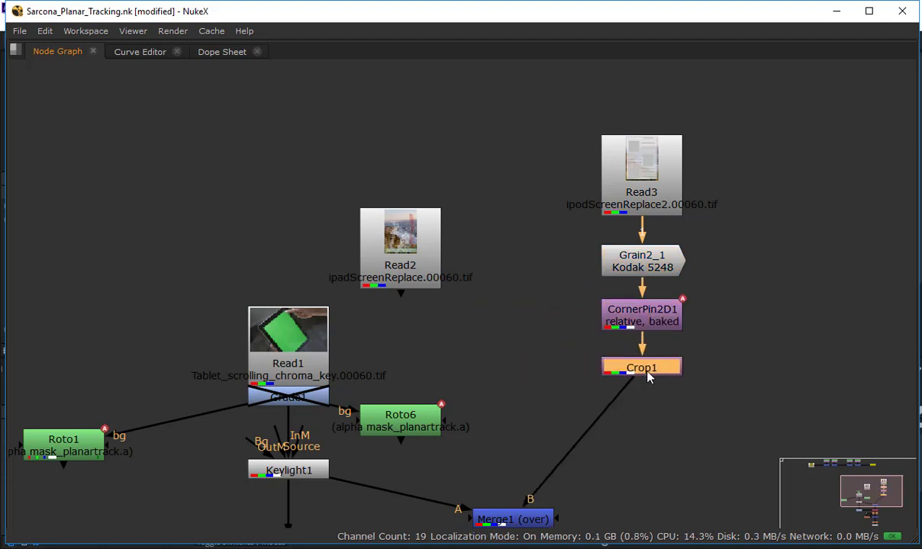
Place Merge1 directly under Crop1 and shift the nodes from Copy1 down to Viewer1 beneath it
{"action": "left_click_drag", "start_coordinate": [587, 254], "coordinate": [548, 55]}
{"action": "left_click_drag", "start_coordinate": [469, 322], "coordinate": [597, 314]}
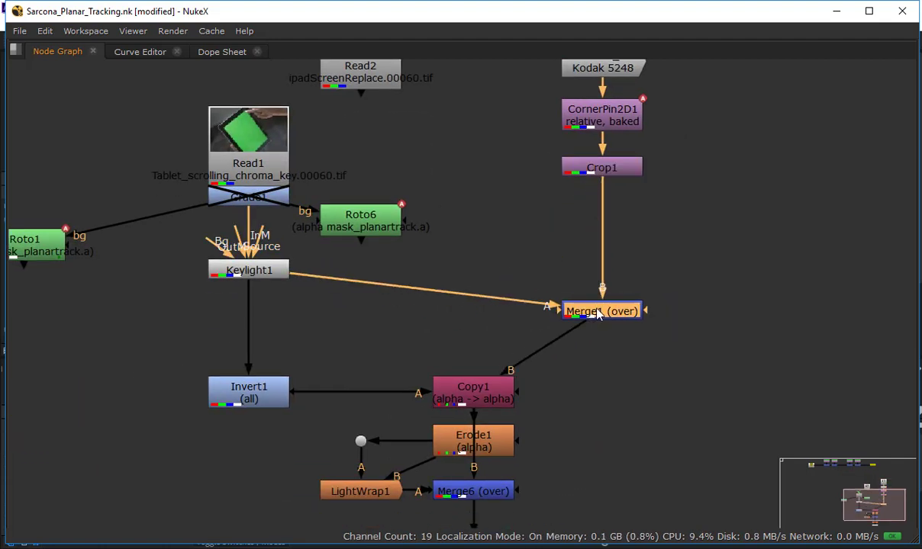
{"action": "left_click_drag", "start_coordinate": [595, 265], "coordinate": [633, 146]}
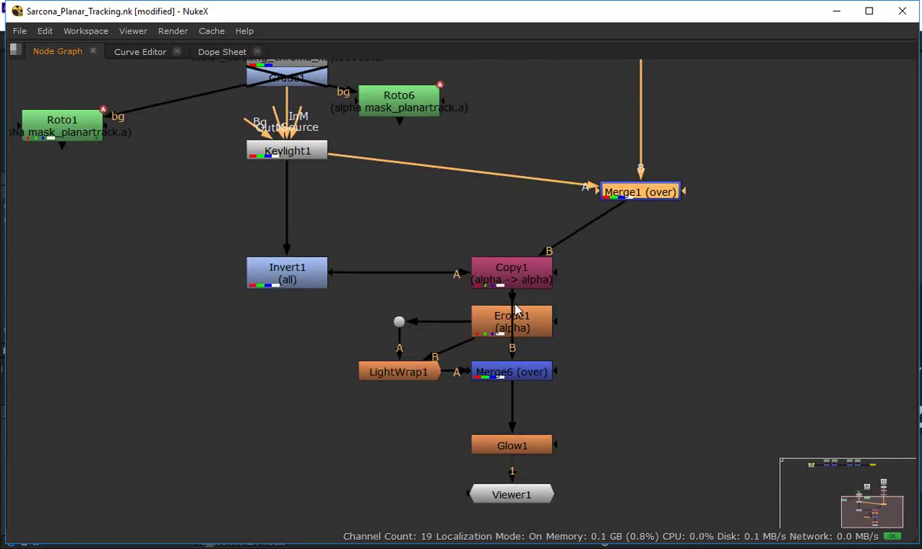
{"action": "left_click_drag", "start_coordinate": [627, 243], "coordinate": [336, 527]}
{"action": "left_click_drag", "start_coordinate": [496, 446], "coordinate": [513, 446]}
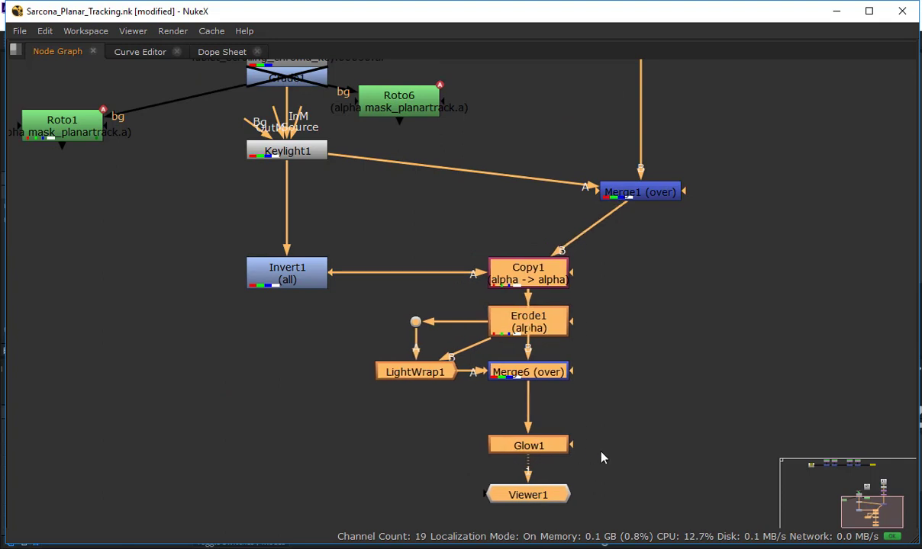
{"action": "left_click_drag", "start_coordinate": [601, 458], "coordinate": [620, 461]}
{"action": "left_click", "coordinate": [436, 325]}
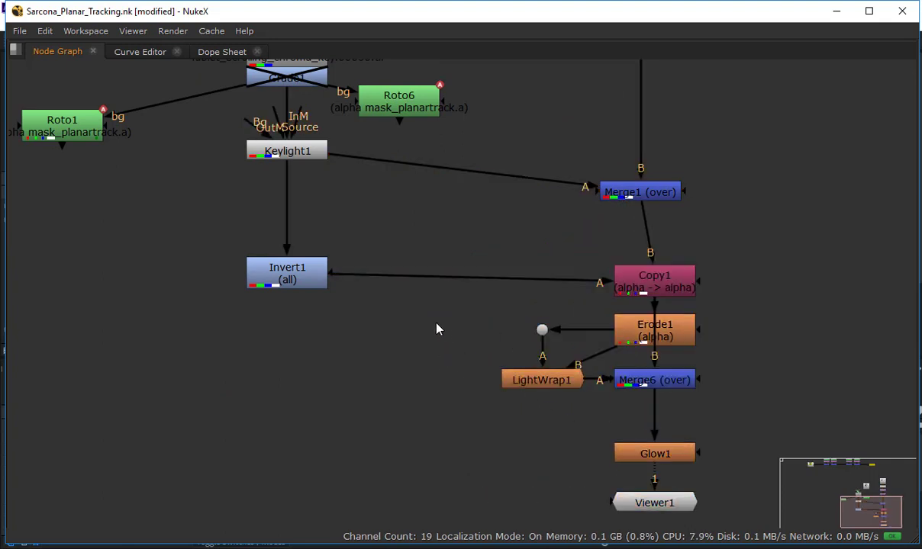
Shift Erode1 and LightWrap1 to the left, clear of the Copy1-to-Merge6 line
{"action": "left_click_drag", "start_coordinate": [436, 325], "coordinate": [370, 340]}
{"action": "left_click_drag", "start_coordinate": [492, 368], "coordinate": [389, 371]}
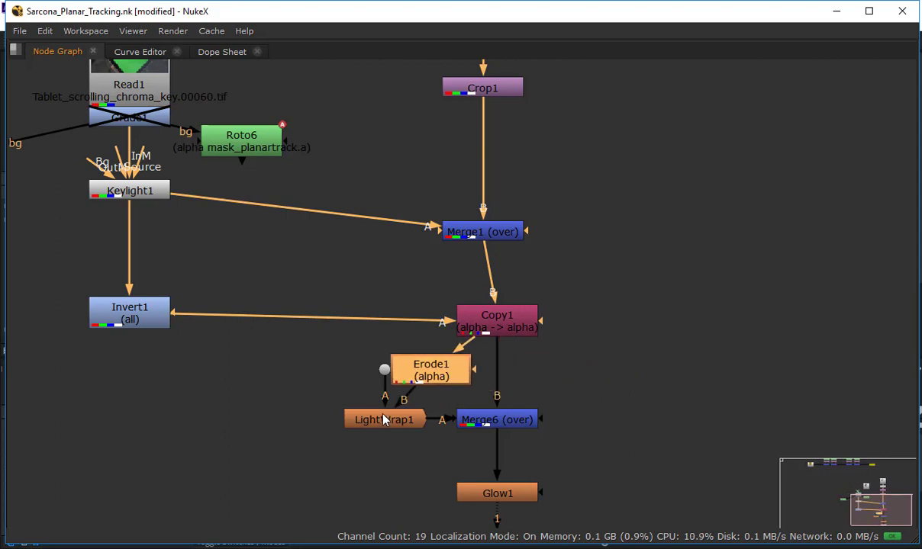
{"action": "left_click_drag", "start_coordinate": [382, 417], "coordinate": [330, 419]}
Fit the whole image in the viewer and inspect the output of LightWrap1
{"action": "key", "text": "space"}
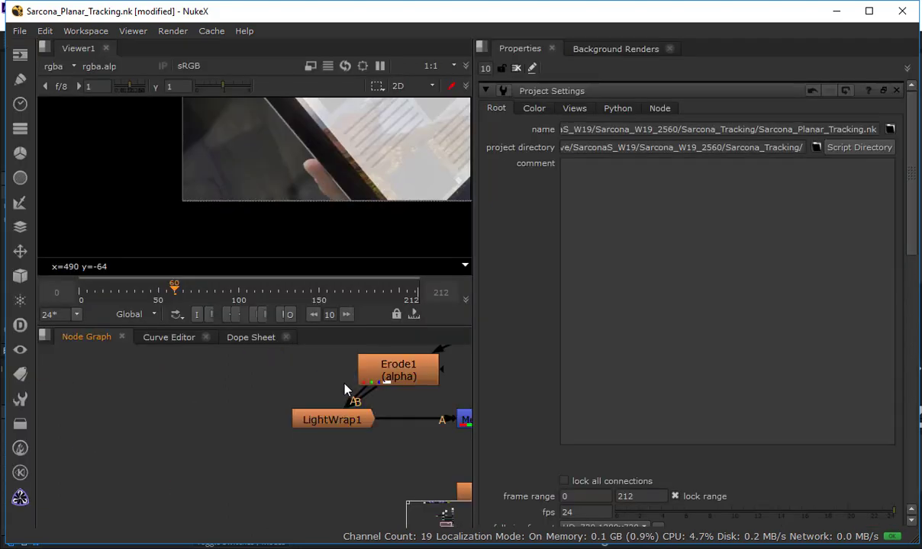
{"action": "left_click", "coordinate": [355, 399]}
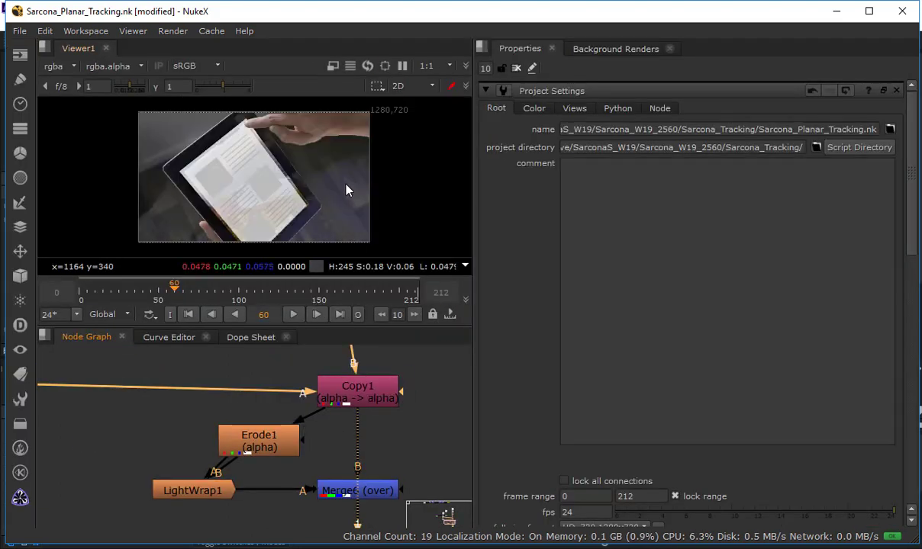
{"action": "key", "text": "f"}
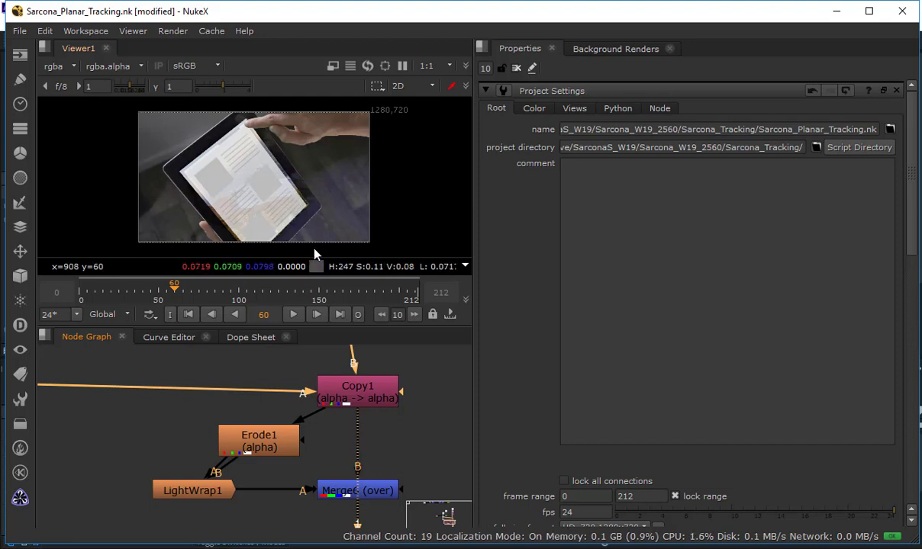
{"action": "left_click", "coordinate": [192, 489]}
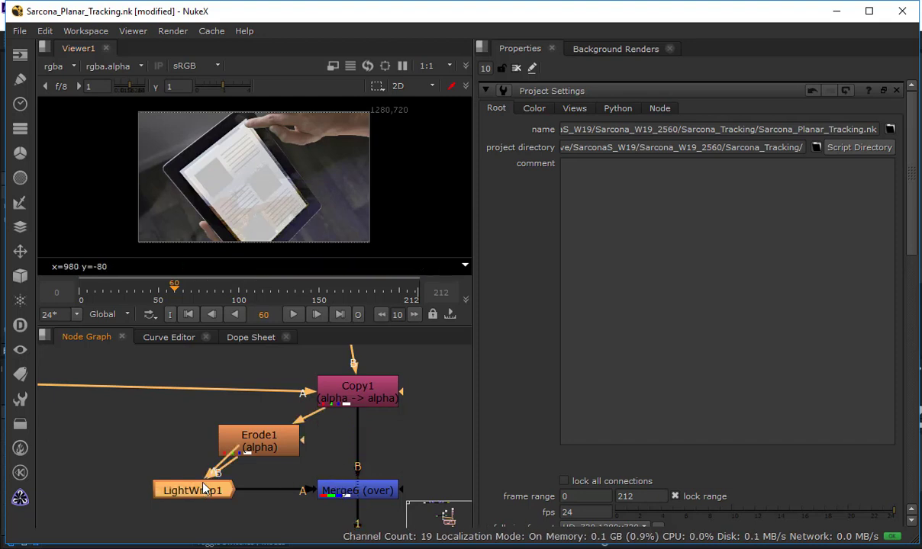
{"action": "key", "text": "1"}
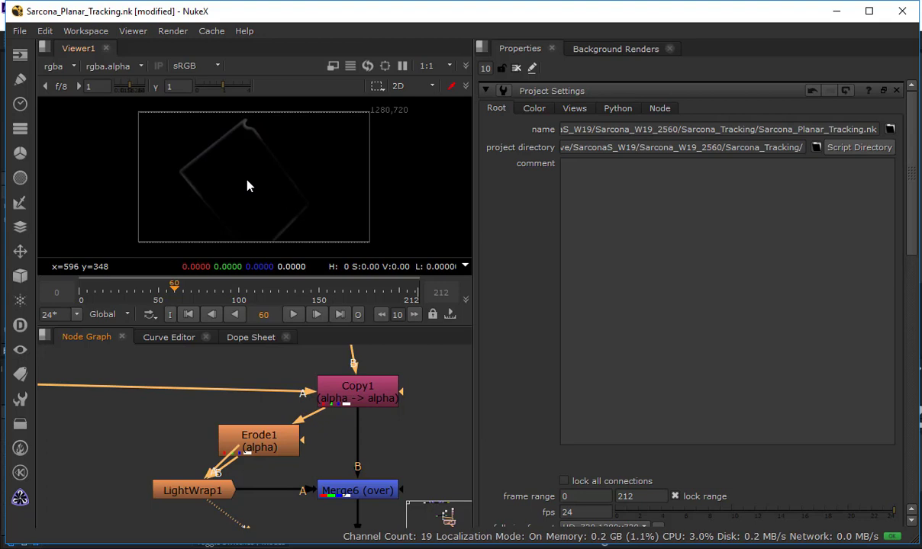
View the output of Copy1, inspect its alpha channel, and return to the colour image
{"action": "left_click", "coordinate": [370, 400]}
{"action": "key", "text": "1"}
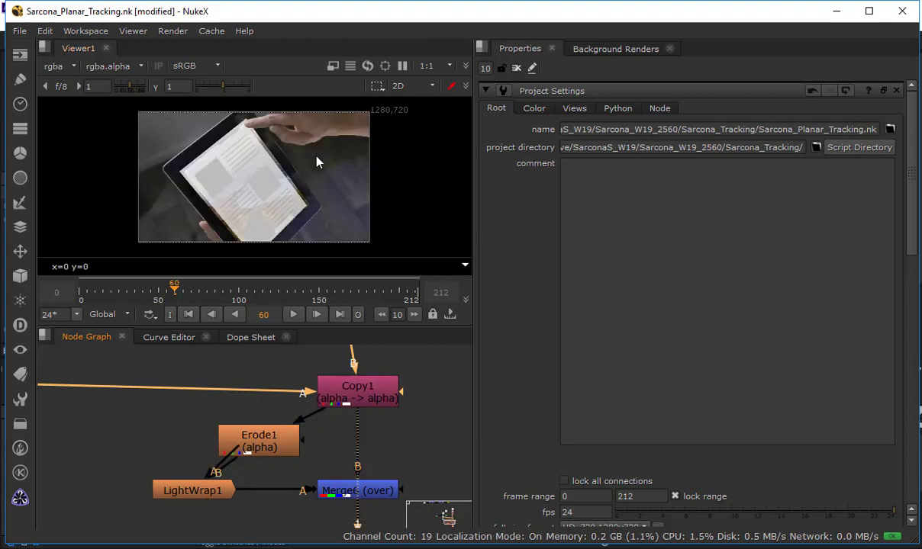
{"action": "key", "text": "a"}
{"action": "key", "text": "a"}
{"action": "key", "text": "a"}
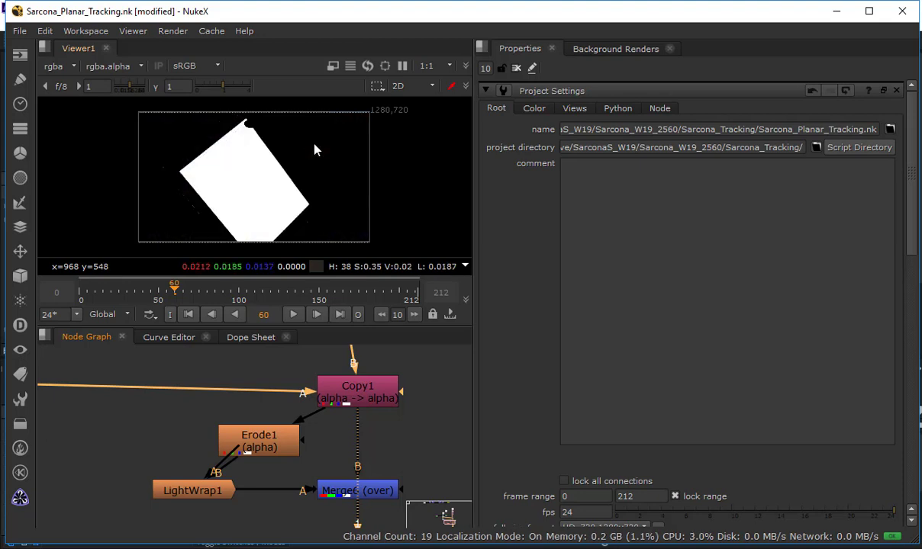
{"action": "key", "text": "a"}
View the output of Merge1, examine its alpha channel, and return to the colour image
{"action": "left_click_drag", "start_coordinate": [240, 379], "coordinate": [215, 523]}
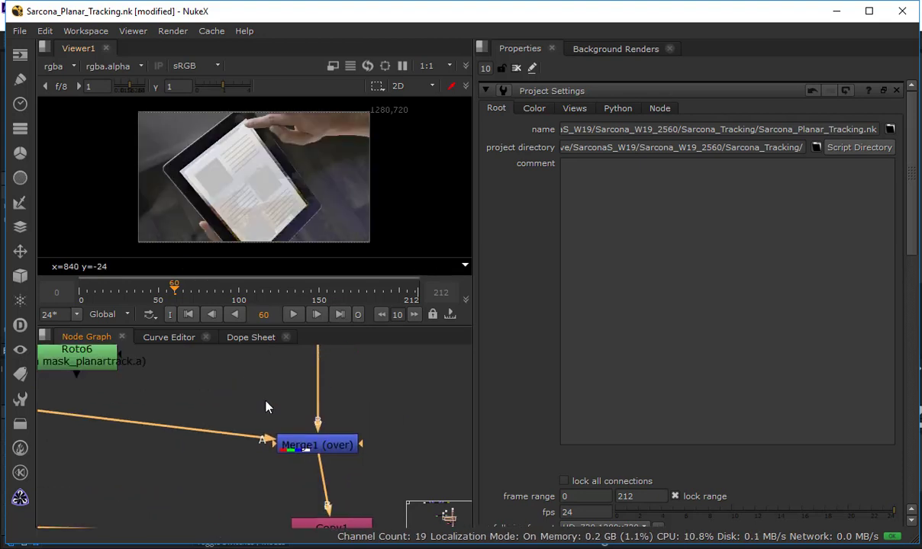
{"action": "left_click", "coordinate": [312, 447]}
{"action": "key", "text": "1"}
{"action": "key", "text": "a"}
{"action": "key", "text": "a"}
{"action": "key", "text": "a"}
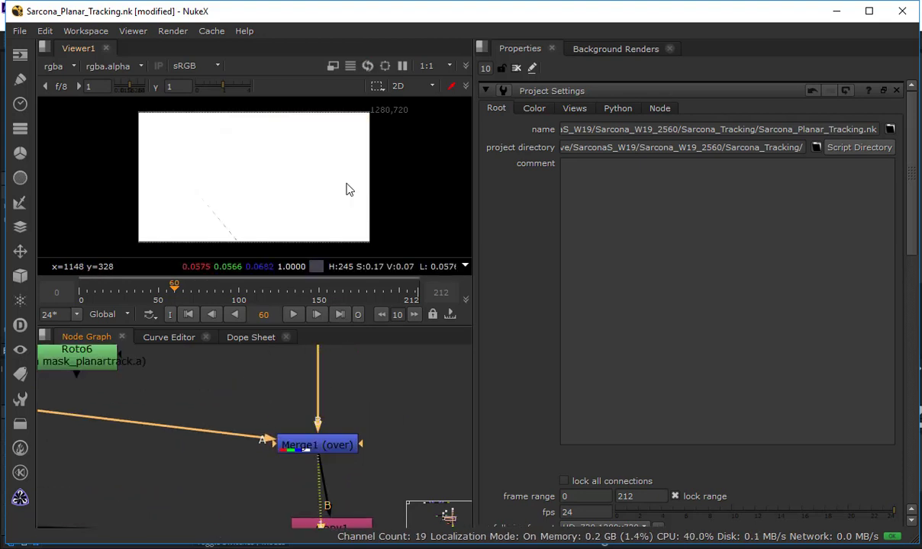
{"action": "key", "text": "a"}
{"action": "key", "text": "a"}
{"action": "key", "text": "a"}
{"action": "key", "text": "a"}
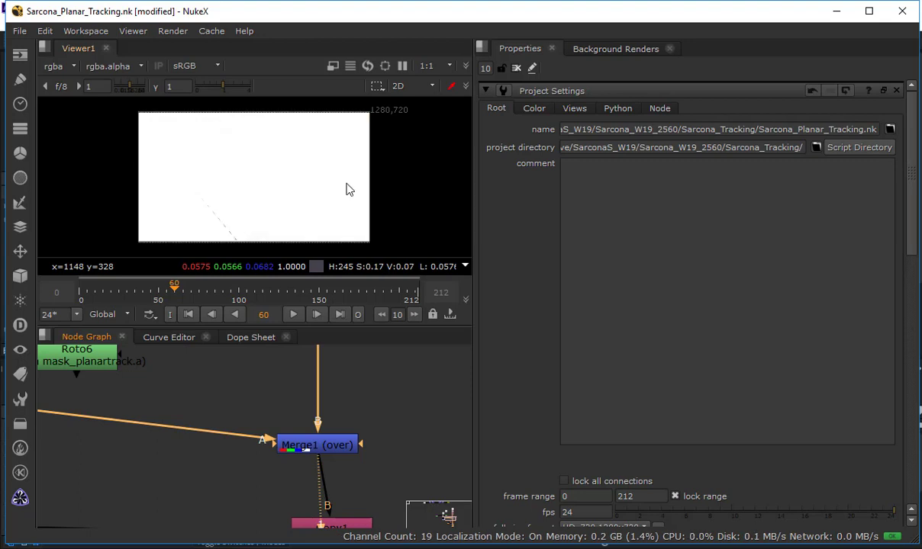
{"action": "key", "text": "a"}
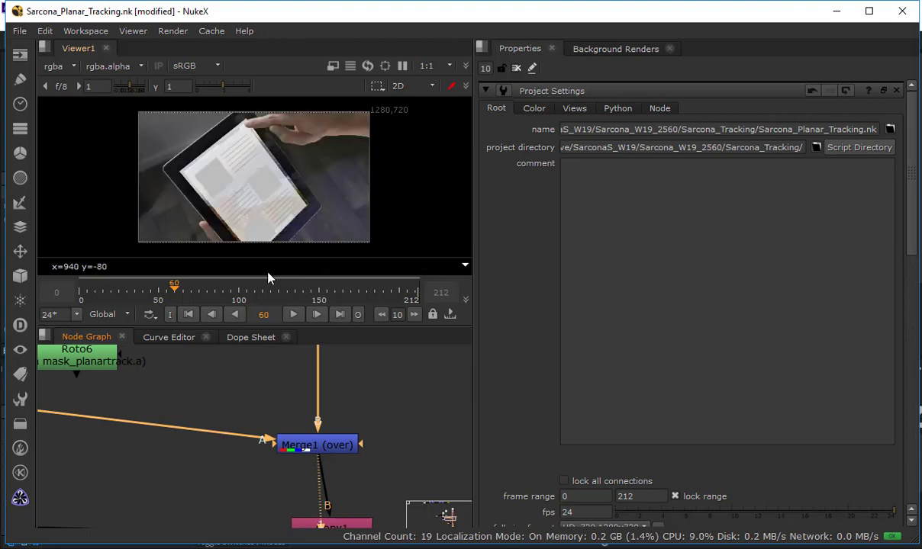
Move Keylight1 down level with Merge1 and display its alpha matte in the viewer
{"action": "key", "text": "space"}
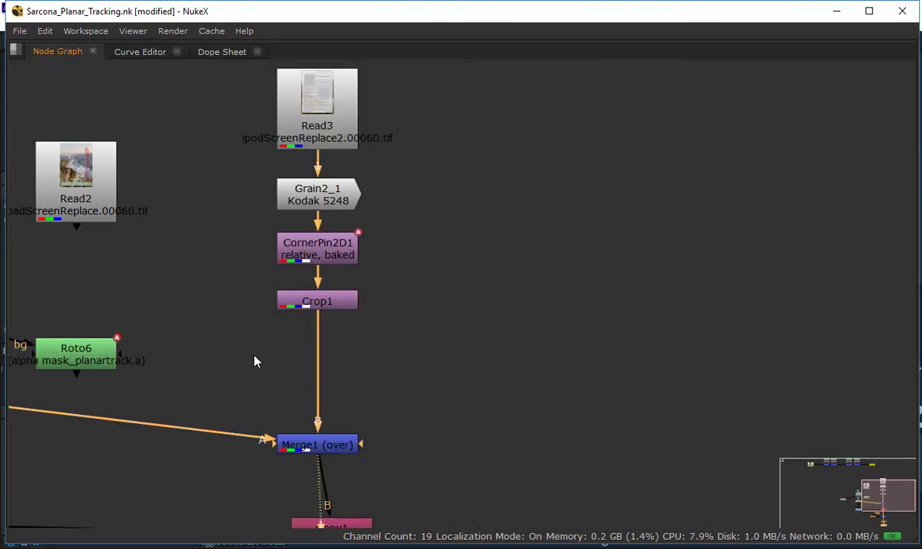
{"action": "left_click_drag", "start_coordinate": [321, 297], "coordinate": [321, 344]}
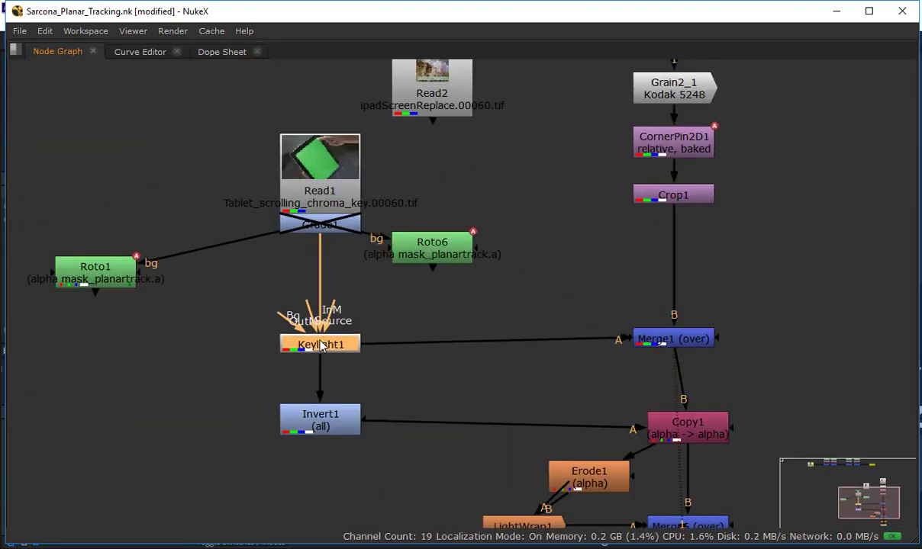
{"action": "left_click", "coordinate": [320, 418]}
{"action": "left_click", "coordinate": [323, 343]}
{"action": "key", "text": "1"}
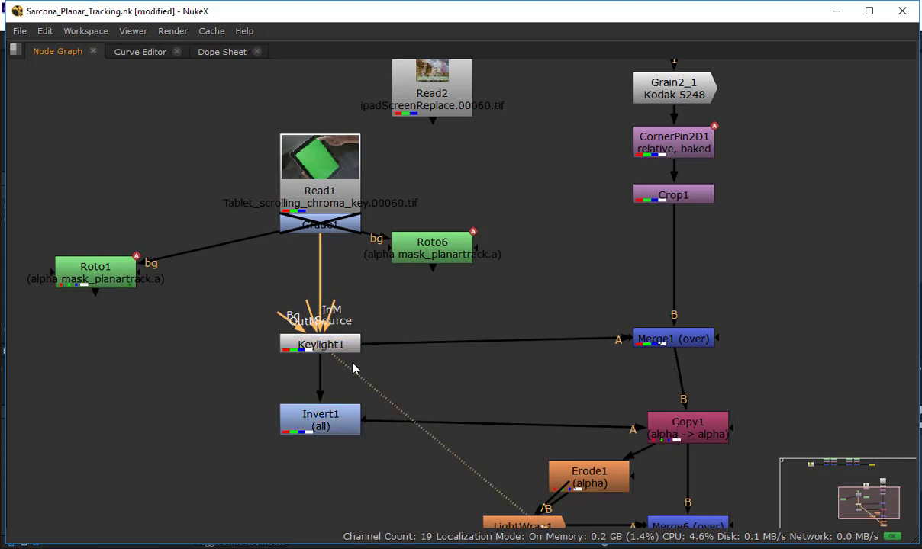
{"action": "key", "text": "space"}
{"action": "key", "text": "a"}
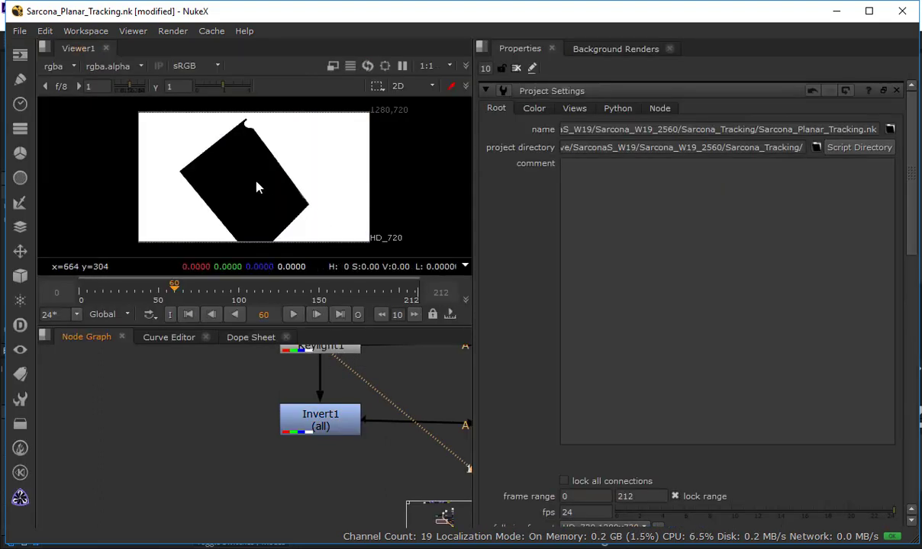
Inspect the inverted alpha matte coming out of Invert1
{"action": "left_click_drag", "start_coordinate": [317, 412], "coordinate": [264, 444]}
{"action": "left_click", "coordinate": [267, 450]}
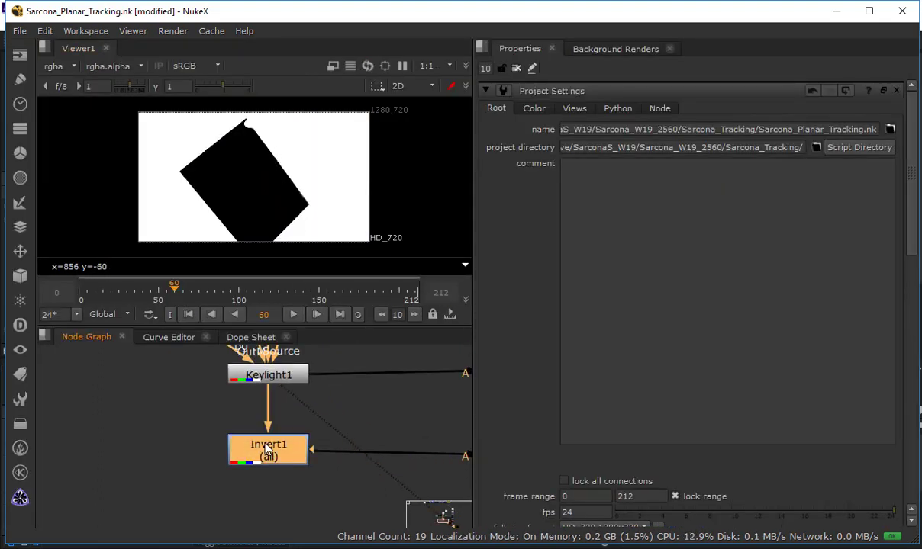
{"action": "key", "text": "1"}
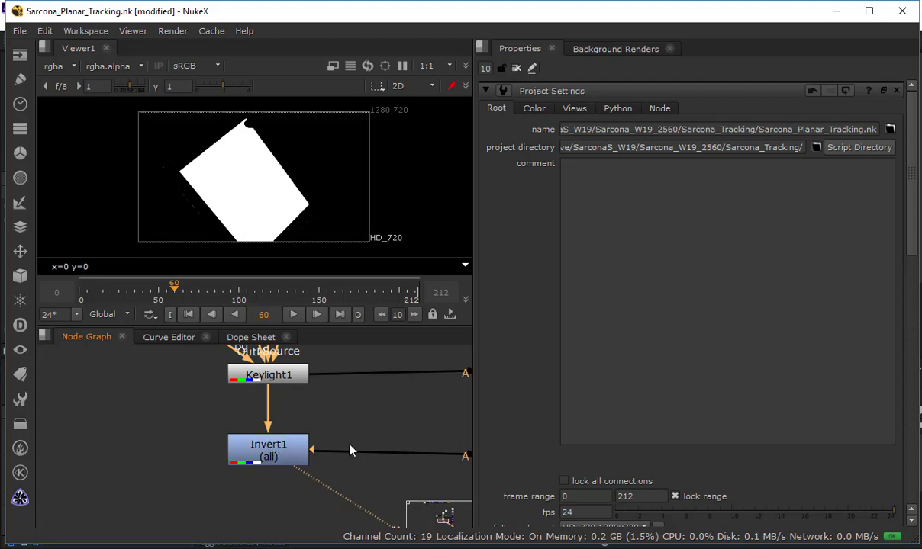
Align Copy1 directly beneath Merge1 and view its output, switching from the alpha channel back to colour
{"action": "left_click_drag", "start_coordinate": [351, 451], "coordinate": [86, 441]}
{"action": "left_click_drag", "start_coordinate": [360, 458], "coordinate": [347, 458]}
{"action": "left_click", "coordinate": [328, 428]}
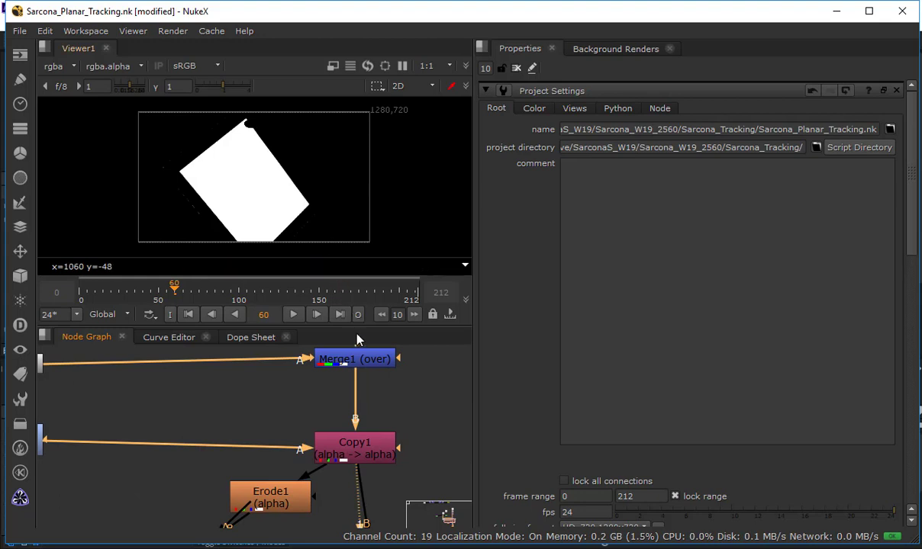
{"action": "key", "text": "a"}
Move Erode1 directly above LightWrap1
{"action": "left_click_drag", "start_coordinate": [319, 461], "coordinate": [272, 383]}
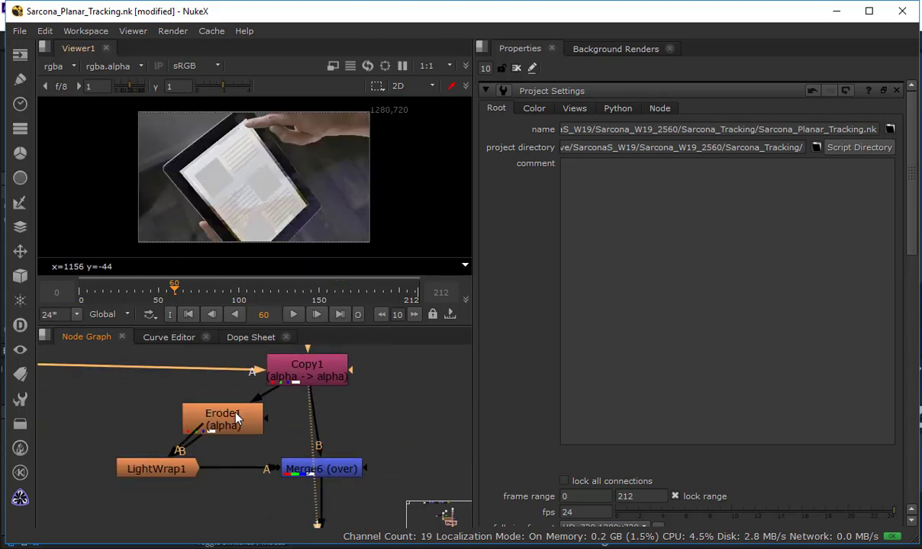
{"action": "left_click_drag", "start_coordinate": [236, 418], "coordinate": [168, 412]}
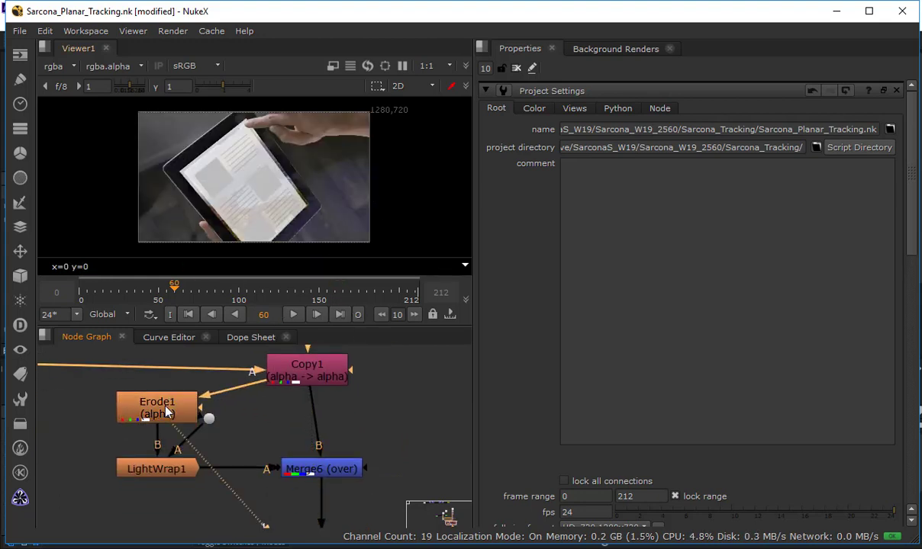
Compare the alpha matte's edge with Erode1 enabled and disabled, and open the Erode1 settings
{"action": "key", "text": "a"}
{"action": "scroll", "coordinate": [255, 181], "scroll_direction": "up", "scroll_amount": 4}
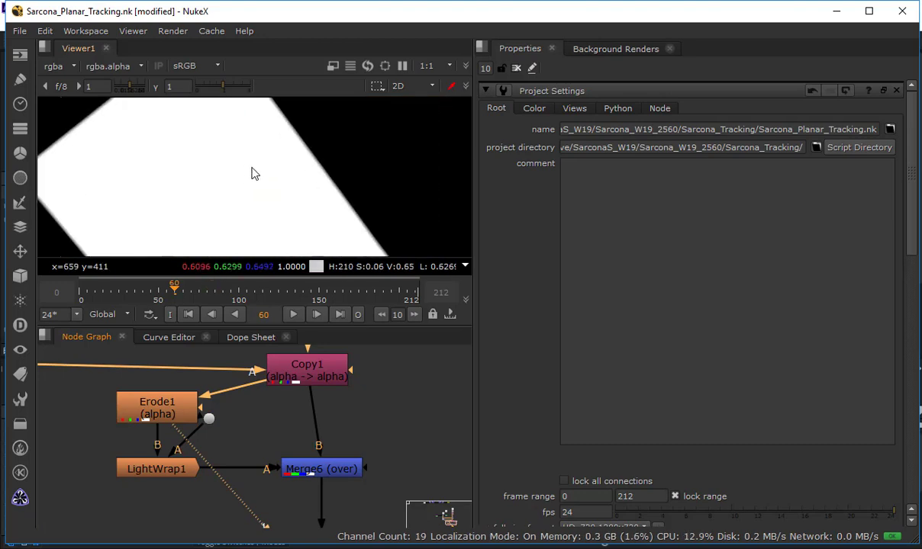
{"action": "scroll", "coordinate": [257, 217], "scroll_direction": "up", "scroll_amount": 3}
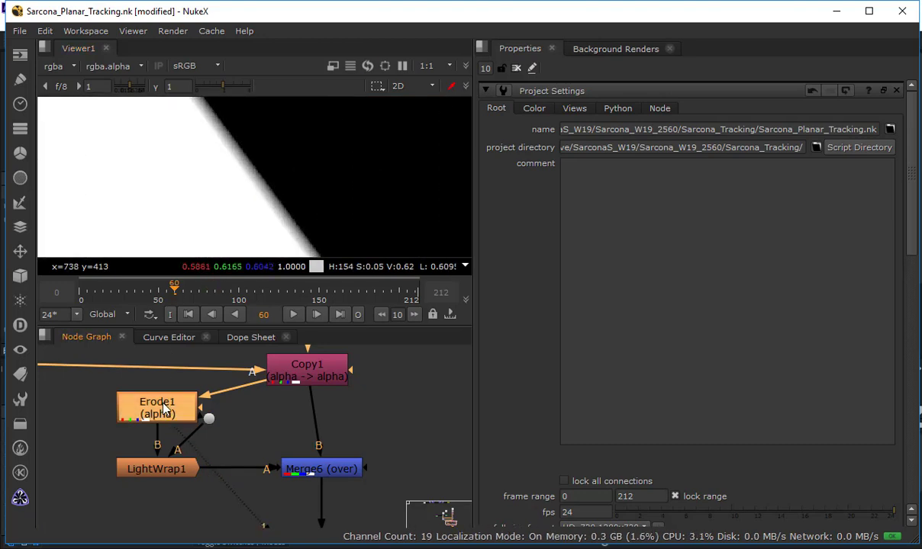
{"action": "key", "text": "d"}
{"action": "key", "text": "d"}
{"action": "key", "text": "d"}
{"action": "key", "text": "d"}
{"action": "key", "text": "d"}
{"action": "key", "text": "d"}
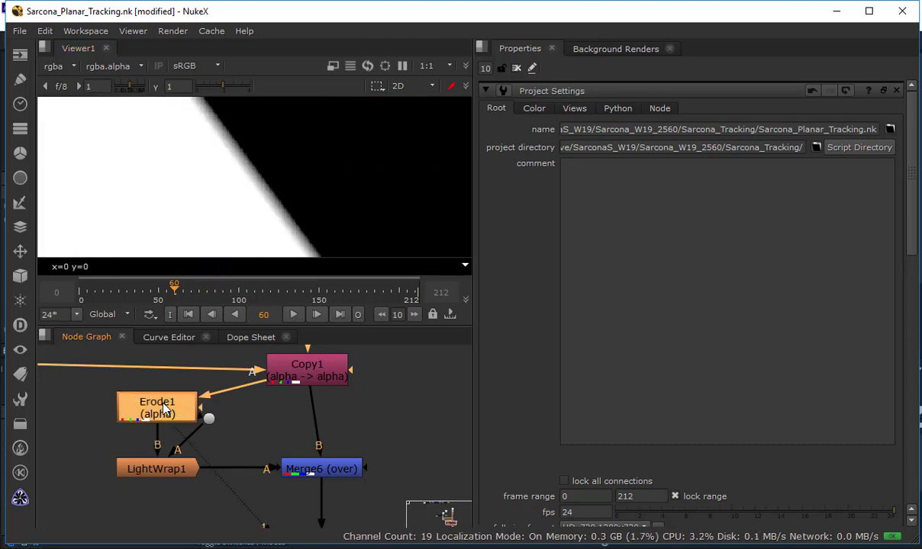
{"action": "double_click", "coordinate": [162, 408]}
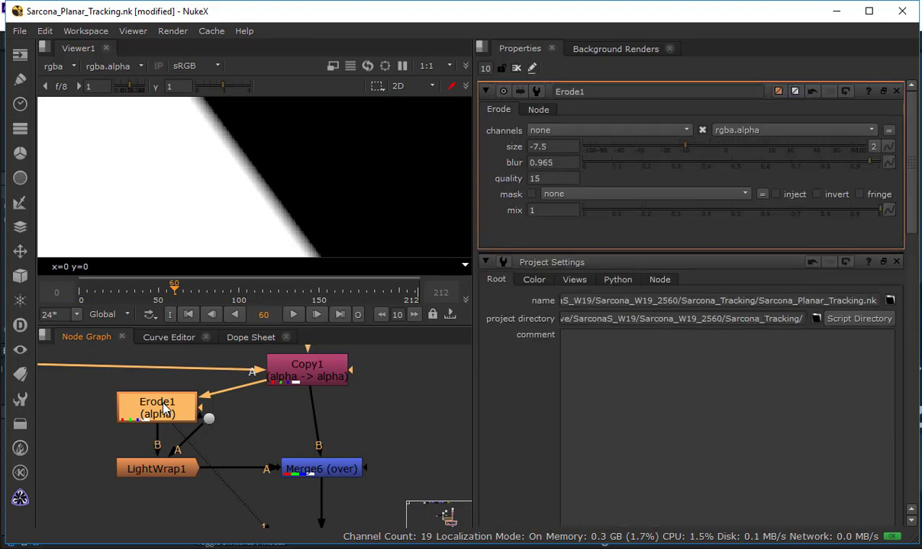
Inspect LightWrap1's output around the finger and tablet edges at frame 80, comparing it with Copy1's output
{"action": "left_click", "coordinate": [161, 467]}
{"action": "key", "text": "1"}
{"action": "key", "text": "f"}
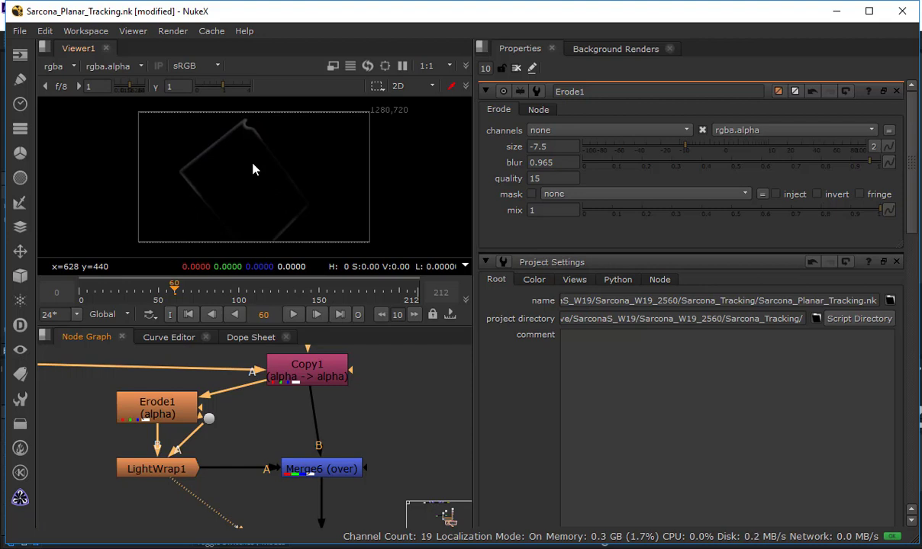
{"action": "left_click_drag", "start_coordinate": [175, 290], "coordinate": [208, 295]}
{"action": "left_click", "coordinate": [319, 376]}
{"action": "key", "text": "1"}
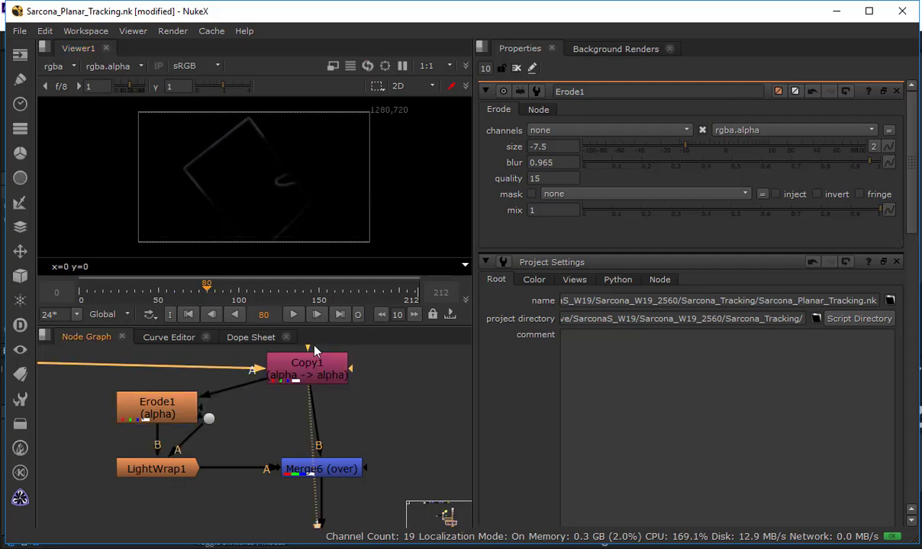
{"action": "left_click", "coordinate": [180, 467]}
{"action": "key", "text": "1"}
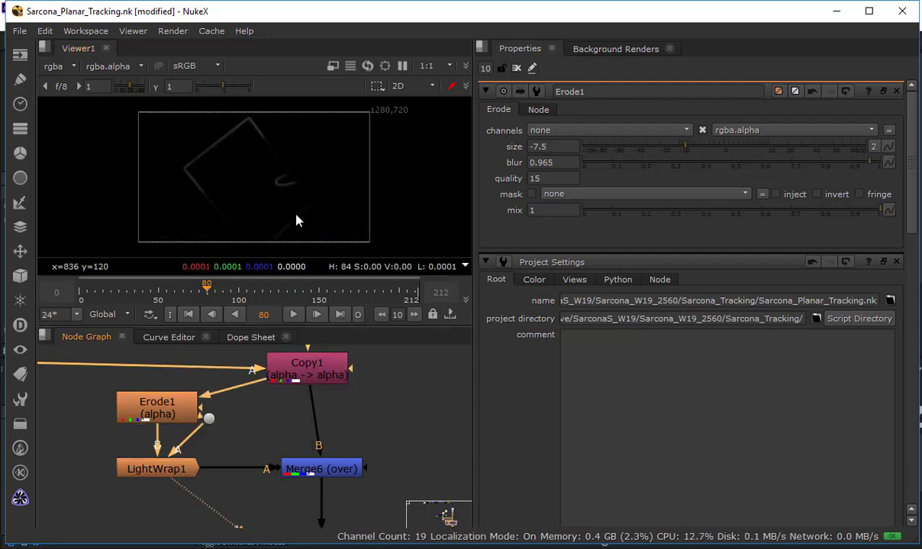
{"action": "scroll", "coordinate": [294, 210], "scroll_direction": "up", "scroll_amount": 7}
{"action": "scroll", "coordinate": [284, 145], "scroll_direction": "down", "scroll_amount": 1}
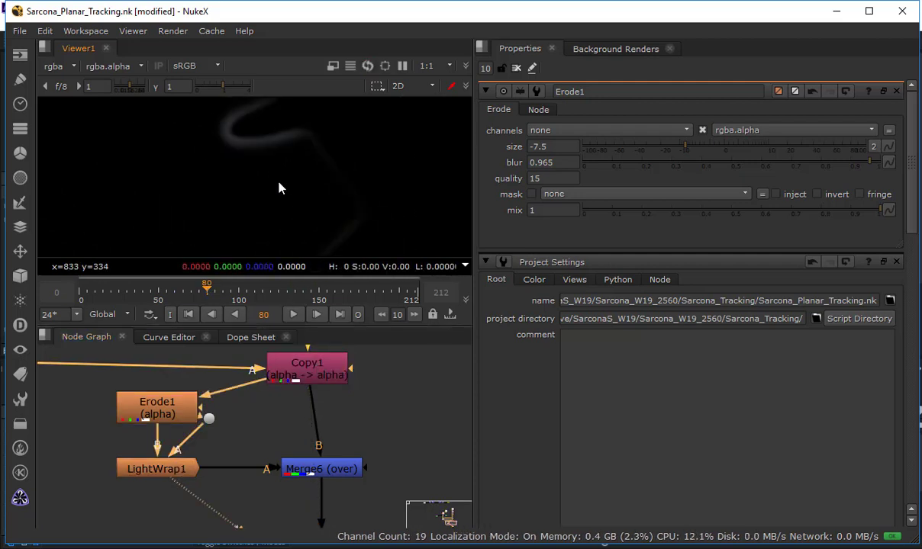
{"action": "scroll", "coordinate": [276, 128], "scroll_direction": "down", "scroll_amount": 1}
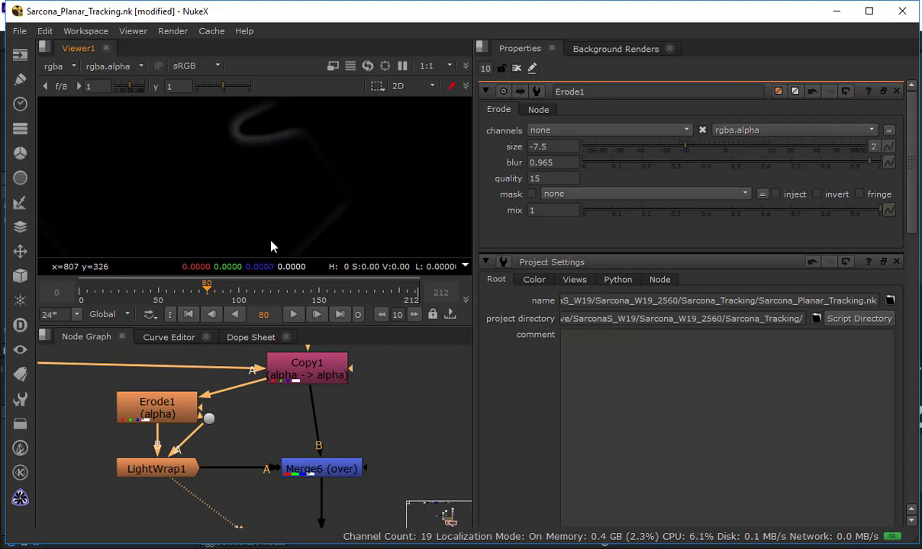
Compare the Merge6 composite with Copy1's output close up around the fingertip
{"action": "left_click", "coordinate": [315, 464]}
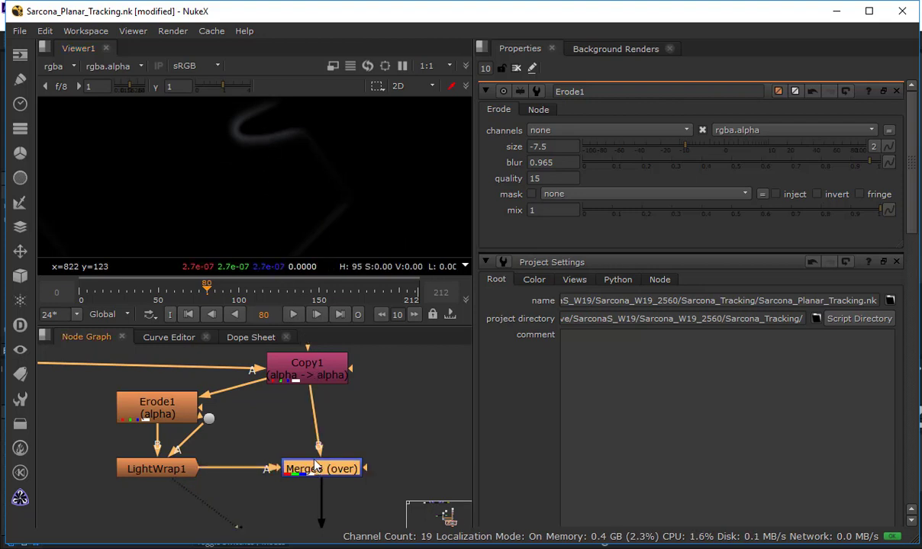
{"action": "key", "text": "1"}
{"action": "left_click", "coordinate": [309, 378]}
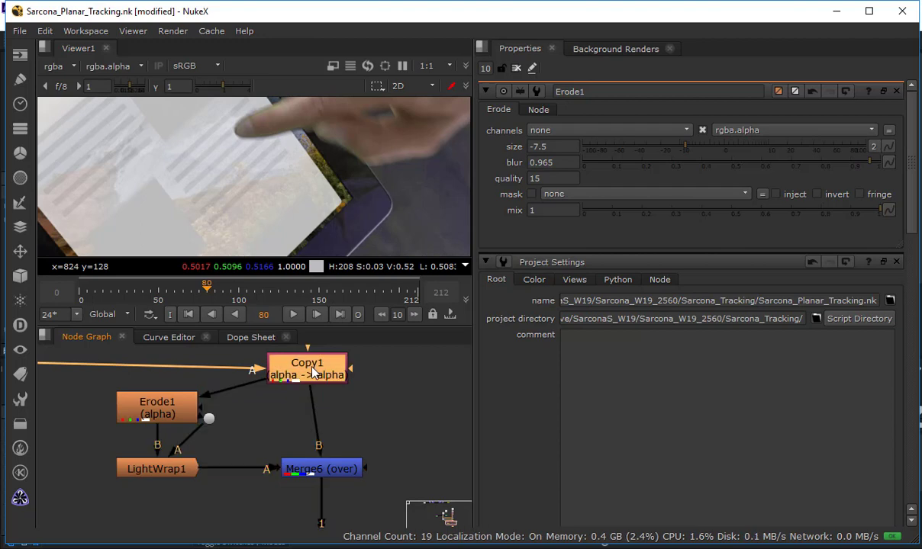
{"action": "scroll", "coordinate": [265, 199], "scroll_direction": "up", "scroll_amount": 3}
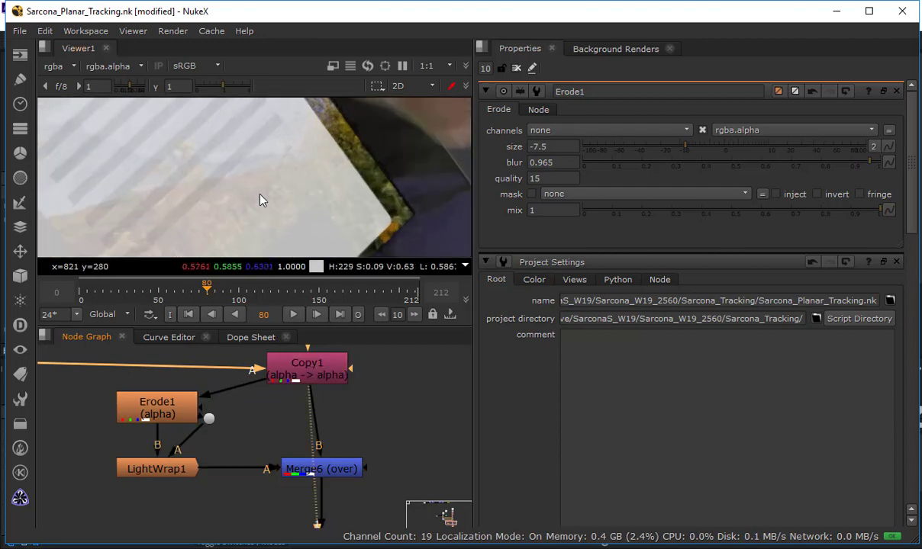
{"action": "left_click_drag", "start_coordinate": [276, 114], "coordinate": [287, 213]}
{"action": "scroll", "coordinate": [292, 217], "scroll_direction": "up", "scroll_amount": 2}
Align Merge6 directly beneath Copy1 and compare the fingertip edge with the light wrap merge enabled and disabled
{"action": "left_click", "coordinate": [323, 470]}
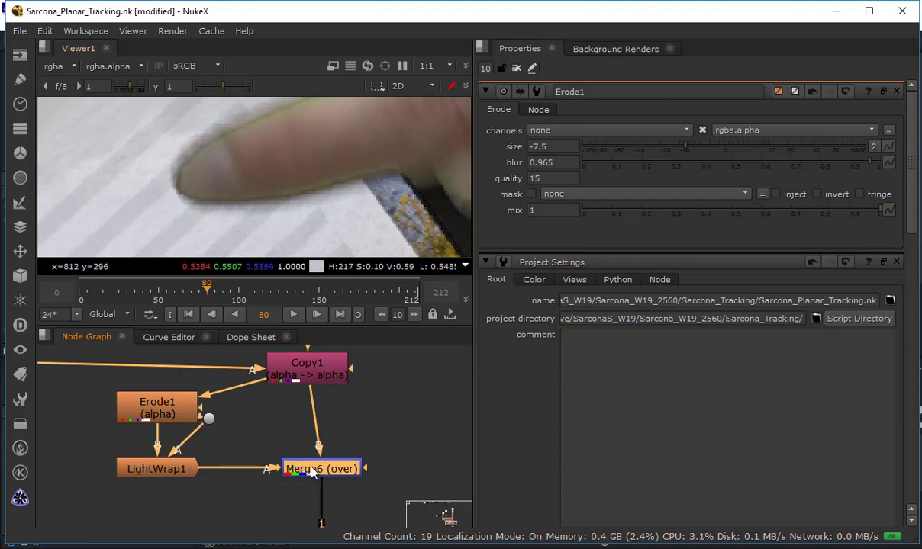
{"action": "key", "text": "d"}
{"action": "key", "text": "d"}
{"action": "key", "text": "d"}
{"action": "key", "text": "d"}
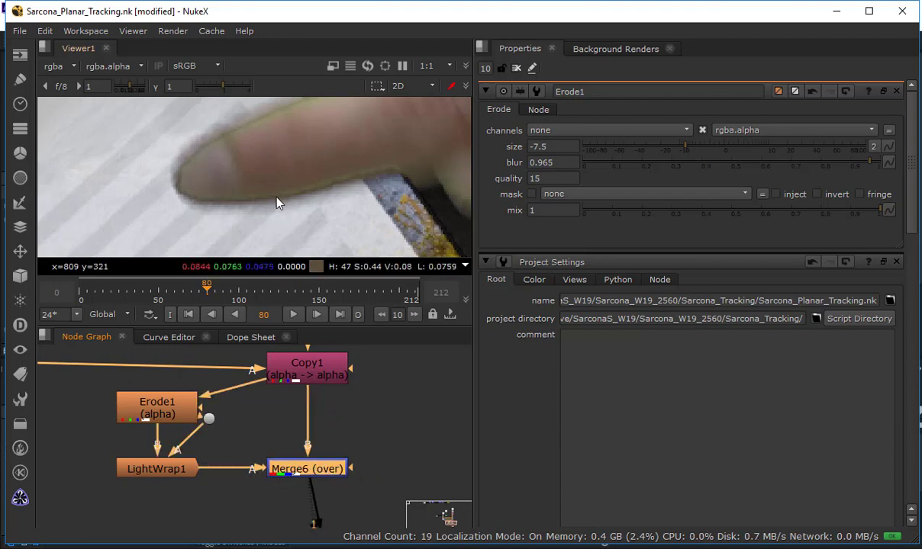
{"action": "key", "text": "d"}
{"action": "scroll", "coordinate": [277, 201], "scroll_direction": "up", "scroll_amount": 2}
{"action": "key", "text": "d"}
{"action": "key", "text": "d"}
{"action": "key", "text": "d"}
{"action": "key", "text": "d"}
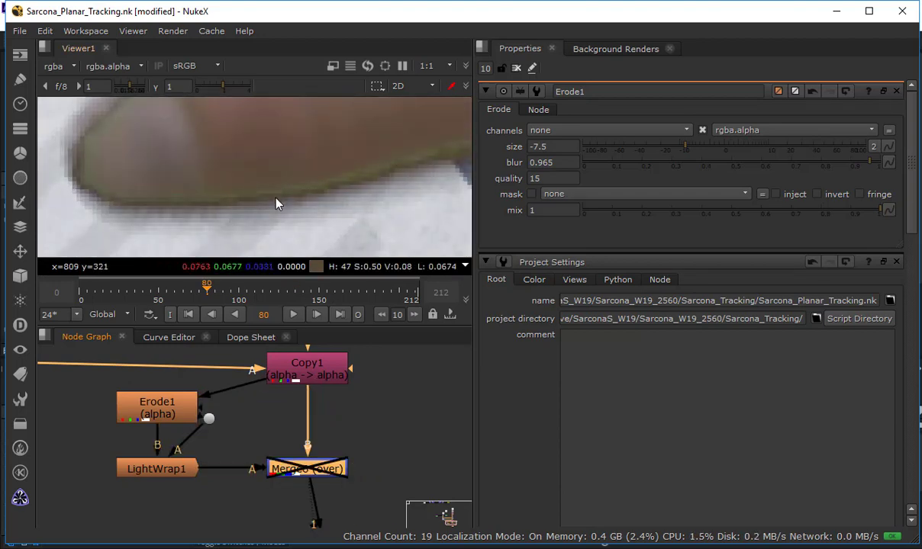
{"action": "key", "text": "d"}
{"action": "key", "text": "d"}
{"action": "key", "text": "d"}
{"action": "key", "text": "d"}
{"action": "key", "text": "d"}
{"action": "scroll", "coordinate": [360, 436], "scroll_direction": "down", "scroll_amount": 2}
View Glow1's output over the full frame, open its settings and examine the width channel choices
{"action": "left_click_drag", "start_coordinate": [344, 447], "coordinate": [324, 360]}
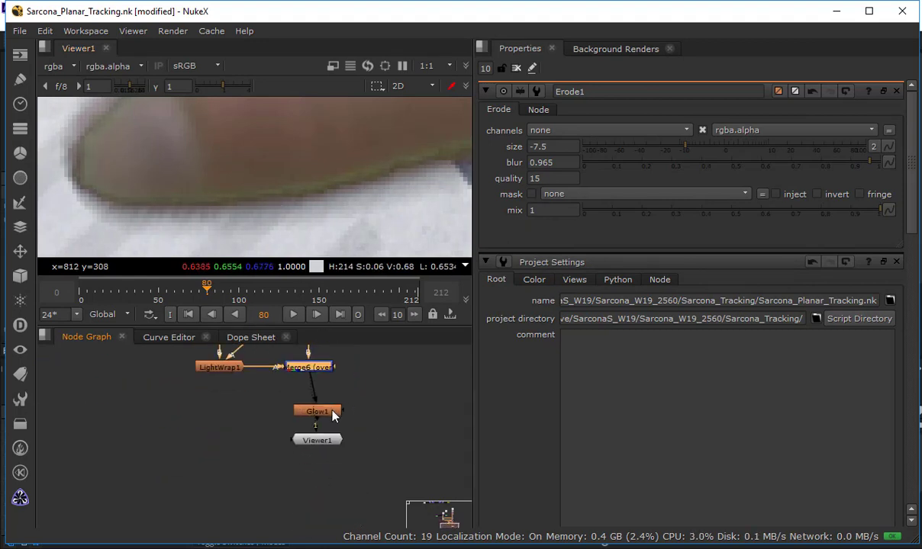
{"action": "left_click", "coordinate": [332, 414]}
{"action": "key", "text": "1"}
{"action": "key", "text": "f"}
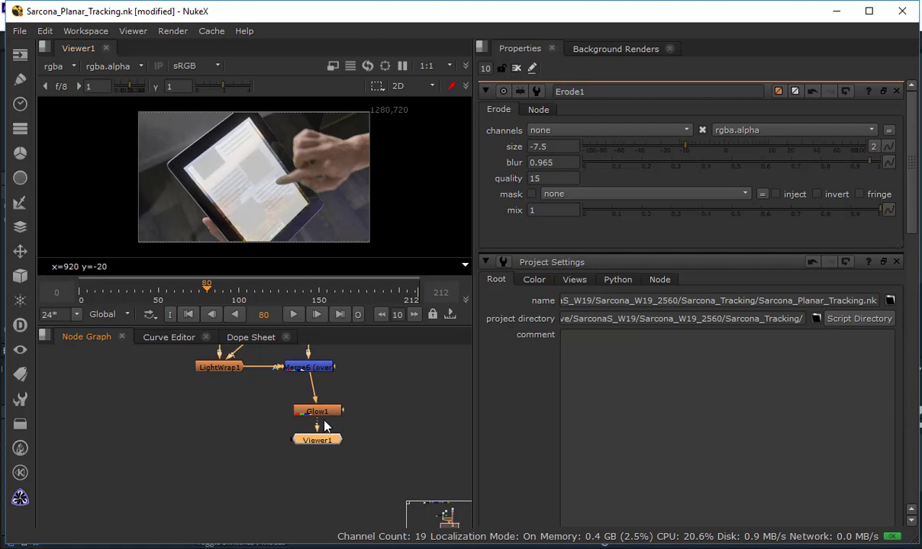
{"action": "double_click", "coordinate": [313, 411]}
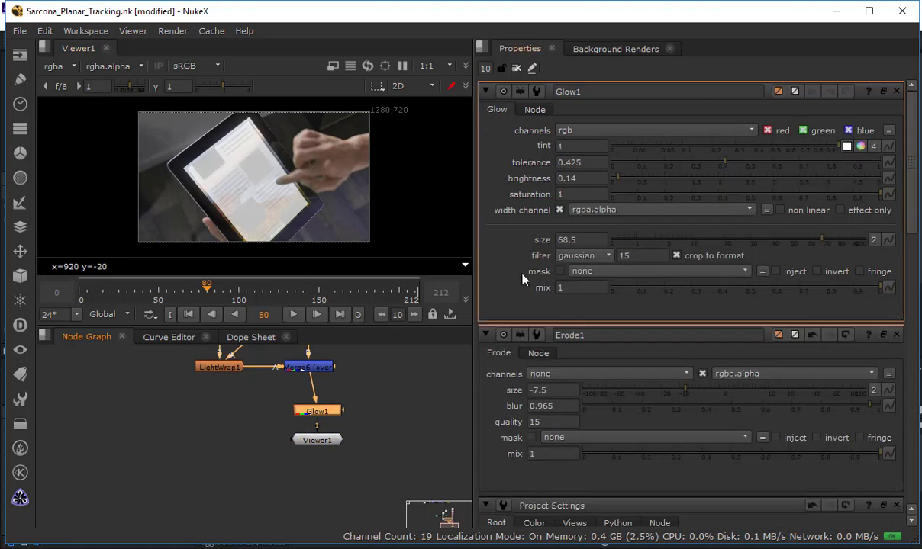
{"action": "left_click", "coordinate": [601, 211]}
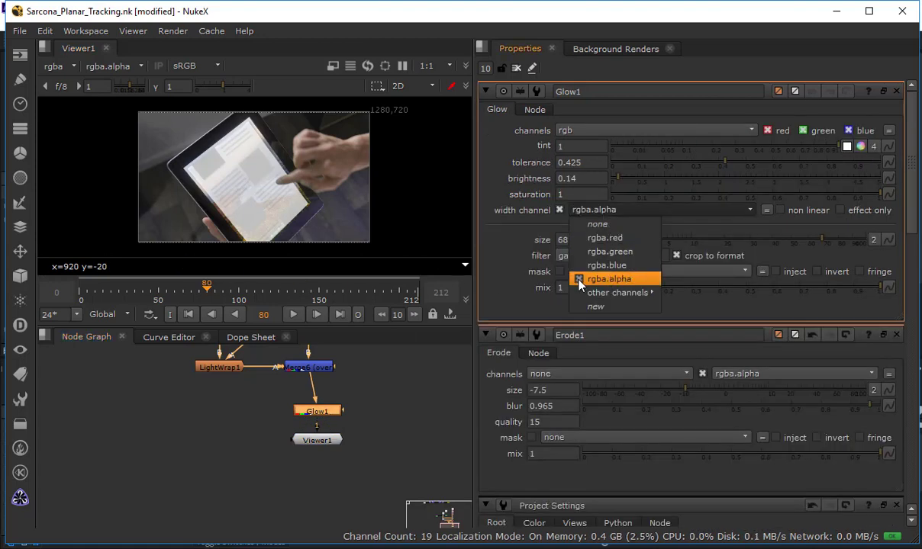
{"action": "left_click", "coordinate": [495, 279]}
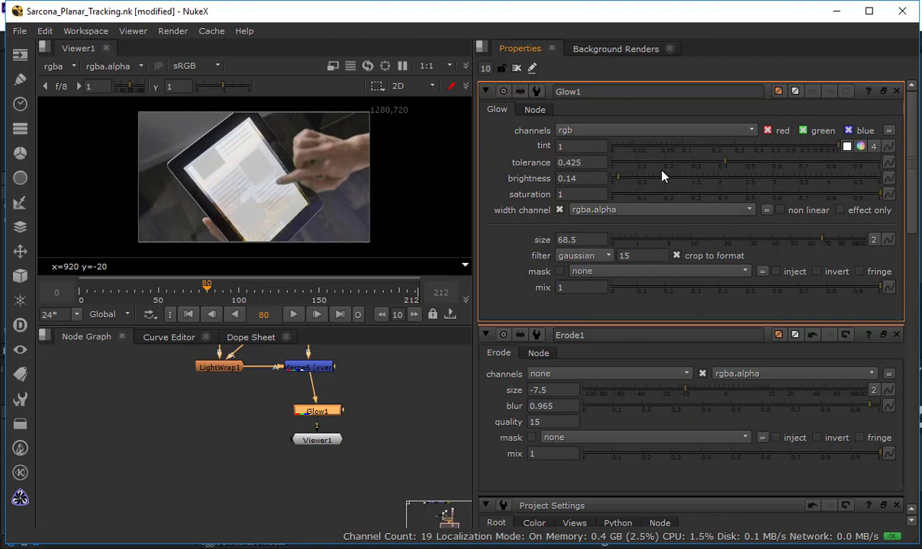
Try Glow1 at brightness 5 and 0.2, and with size 3 and brightness 1.12
{"action": "left_click_drag", "start_coordinate": [735, 183], "coordinate": [914, 179]}
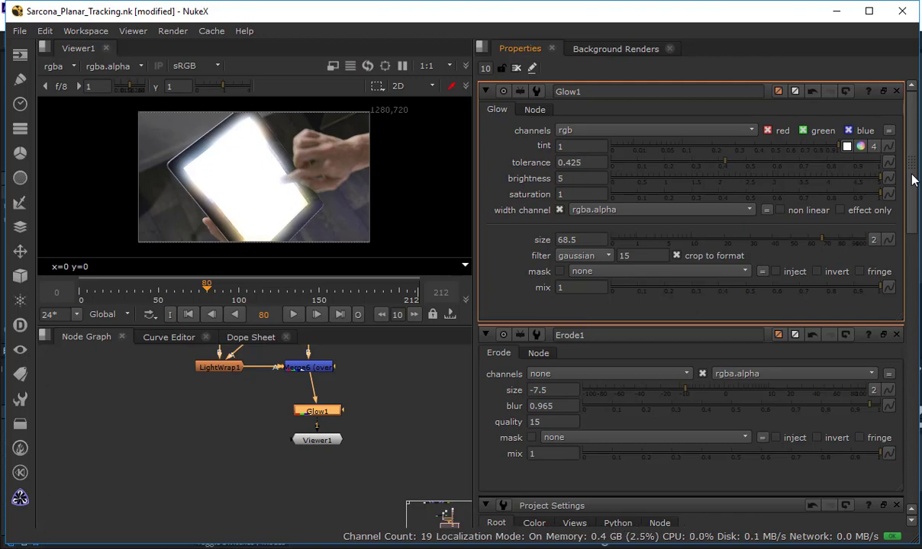
{"action": "left_click_drag", "start_coordinate": [877, 180], "coordinate": [623, 178]}
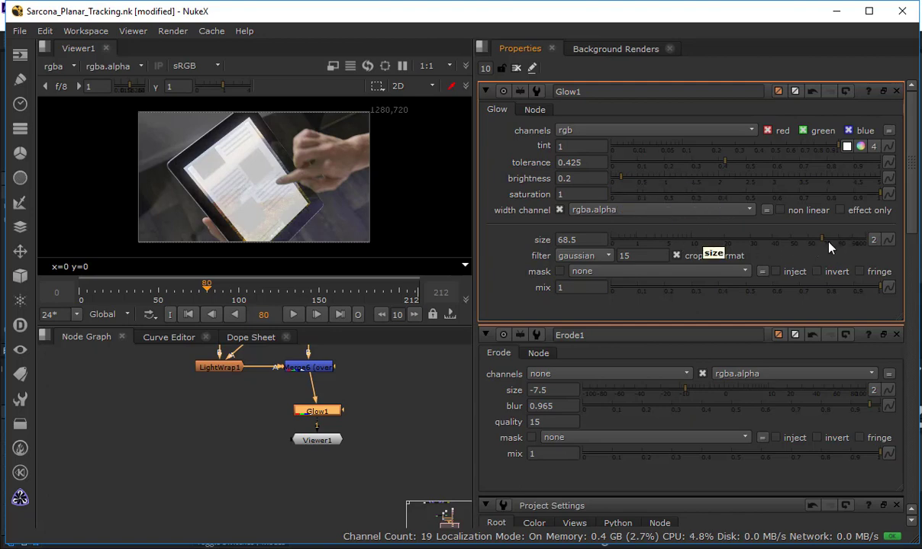
{"action": "left_click_drag", "start_coordinate": [806, 243], "coordinate": [626, 241]}
{"action": "left_click_drag", "start_coordinate": [623, 177], "coordinate": [774, 192]}
{"action": "mouse_move", "coordinate": [641, 245]}
{"action": "left_mouse_down"}
{"action": "mouse_move", "coordinate": [665, 245]}
{"action": "mouse_move", "coordinate": [654, 242]}
{"action": "left_mouse_up"}
{"action": "left_click_drag", "start_coordinate": [732, 180], "coordinate": [671, 185]}
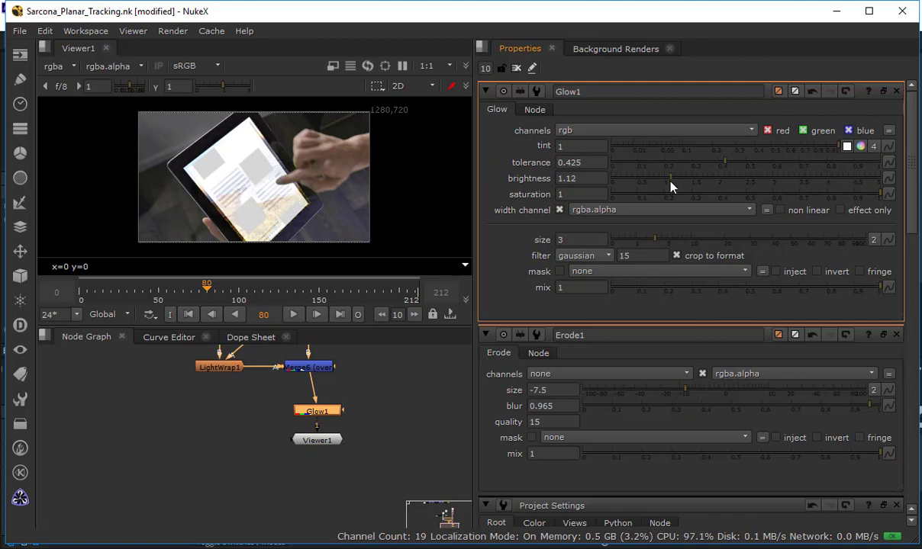
Set Glow1's size to 91, brightness to 0.12 and tolerance to 0.375
{"action": "left_click_drag", "start_coordinate": [661, 240], "coordinate": [848, 240]}
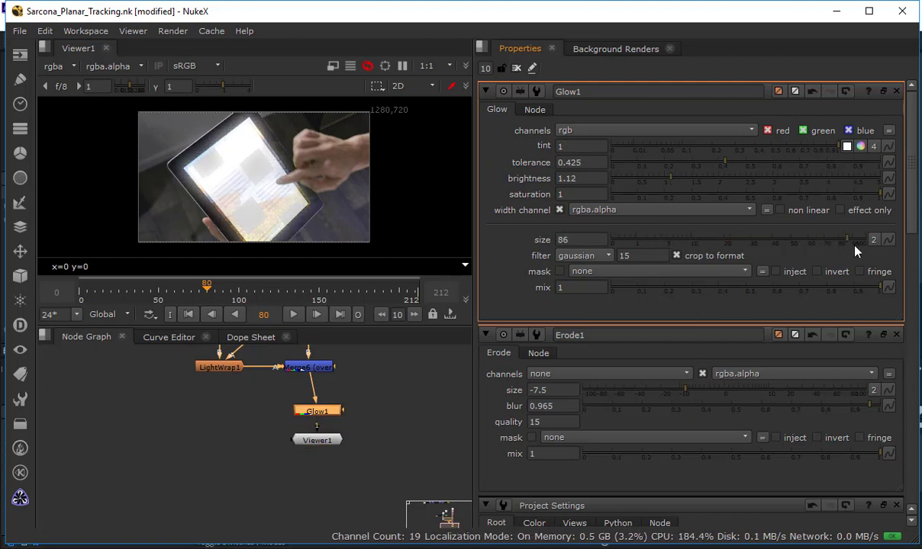
{"action": "left_click_drag", "start_coordinate": [658, 181], "coordinate": [618, 185]}
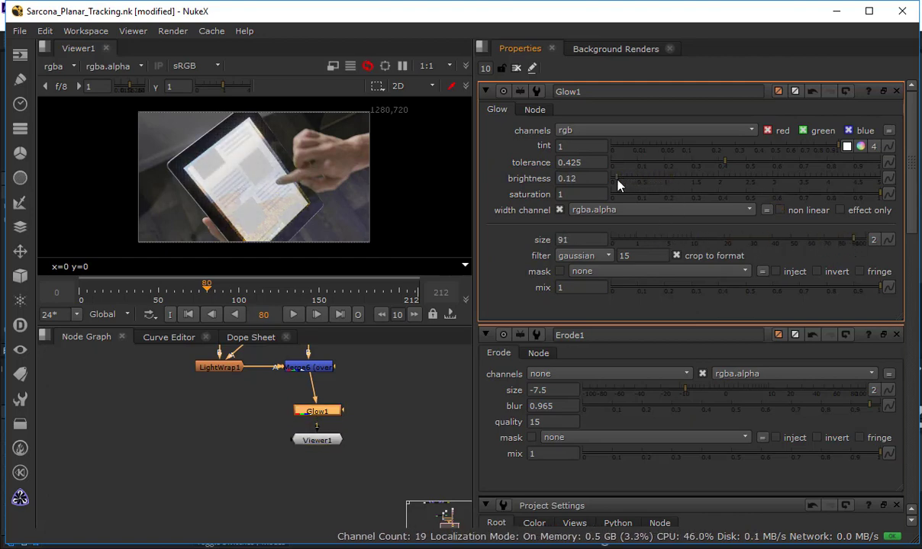
{"action": "mouse_move", "coordinate": [716, 169]}
{"action": "left_mouse_down"}
{"action": "mouse_move", "coordinate": [778, 168]}
{"action": "mouse_move", "coordinate": [711, 171]}
{"action": "left_mouse_up"}
Review the composite's node tree in an enlarged Node Graph and select the Grain2_1 node beneath Read3
{"action": "left_click", "coordinate": [367, 412]}
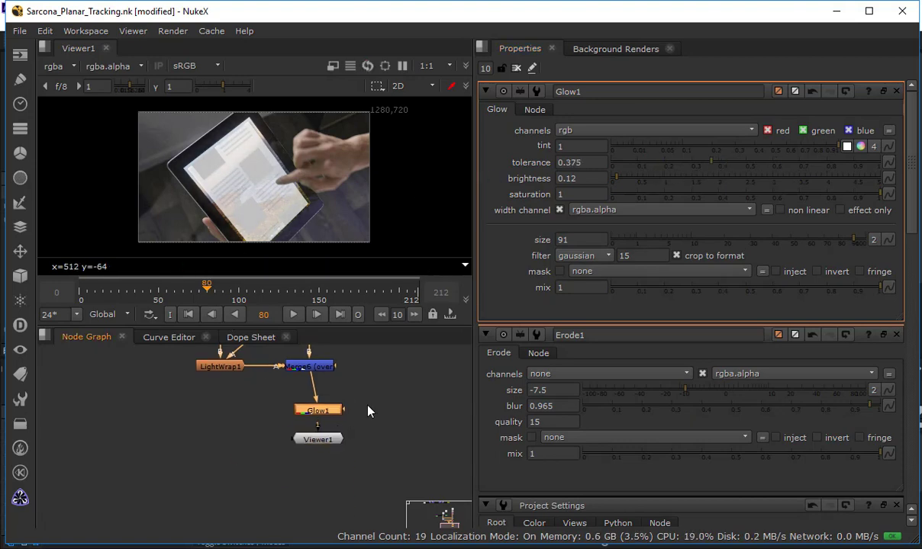
{"action": "key", "text": "f"}
{"action": "scroll", "coordinate": [319, 176], "scroll_direction": "up", "scroll_amount": 3}
{"action": "scroll", "coordinate": [319, 175], "scroll_direction": "down", "scroll_amount": 1}
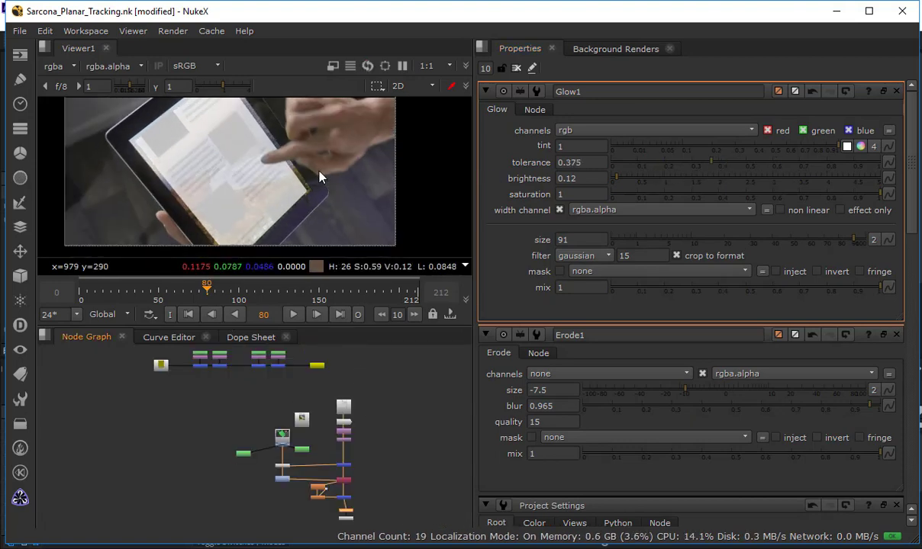
{"action": "key", "text": "space"}
{"action": "scroll", "coordinate": [458, 245], "scroll_direction": "up", "scroll_amount": 3}
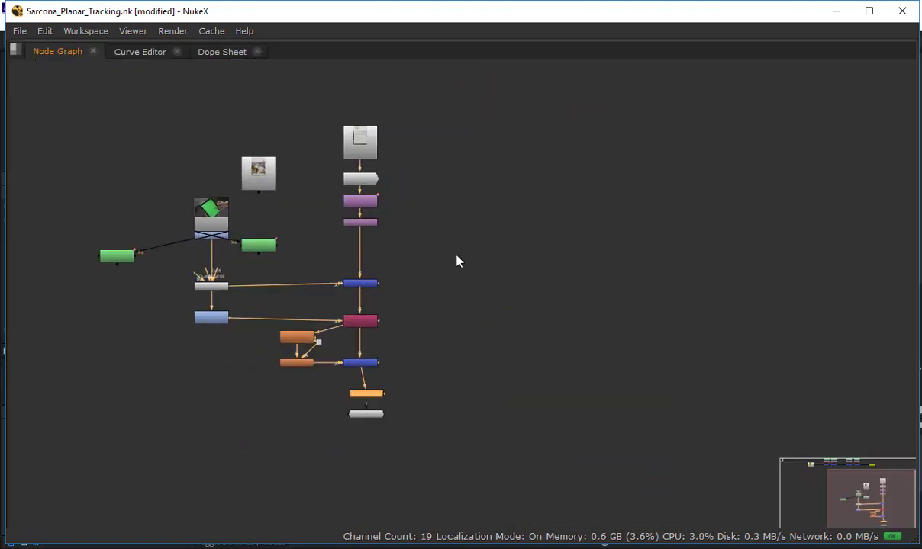
{"action": "scroll", "coordinate": [457, 261], "scroll_direction": "up", "scroll_amount": 3}
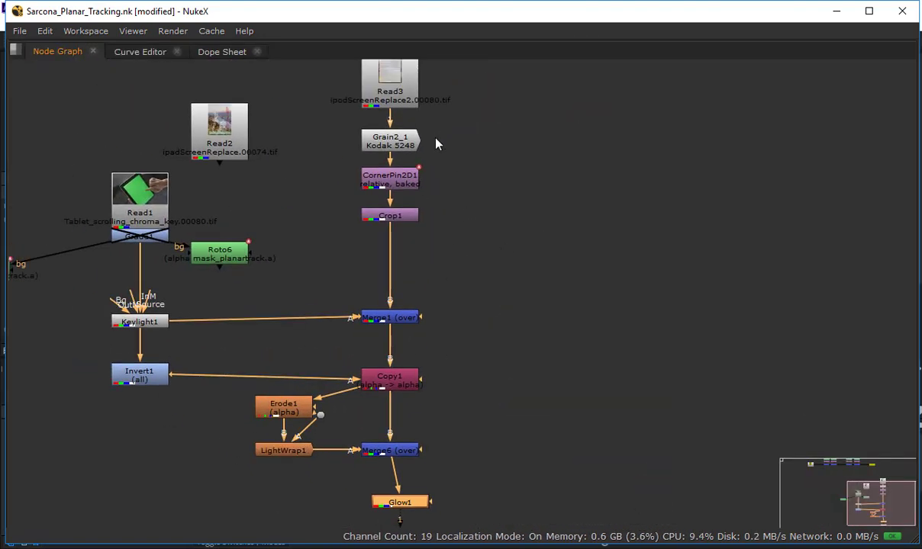
{"action": "left_click", "coordinate": [406, 143]}
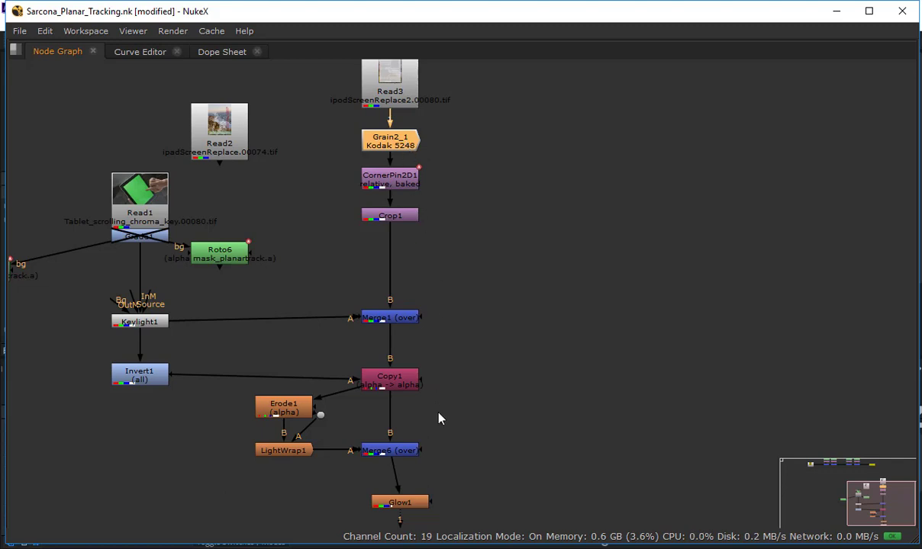
Align Glow1 directly beneath Merge6 and place Viewer1 in line farther below it
{"action": "left_click_drag", "start_coordinate": [438, 418], "coordinate": [490, 245]}
{"action": "left_click", "coordinate": [455, 332]}
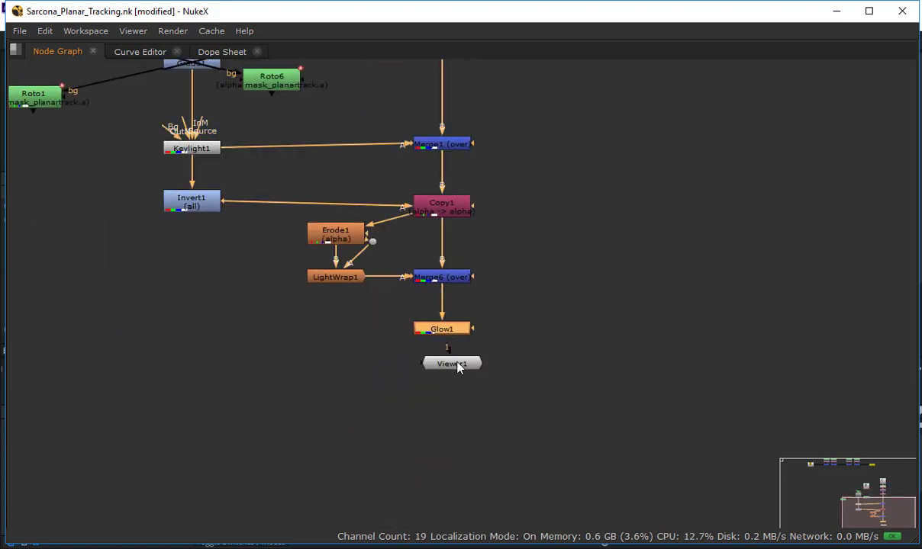
{"action": "left_click_drag", "start_coordinate": [458, 368], "coordinate": [451, 417]}
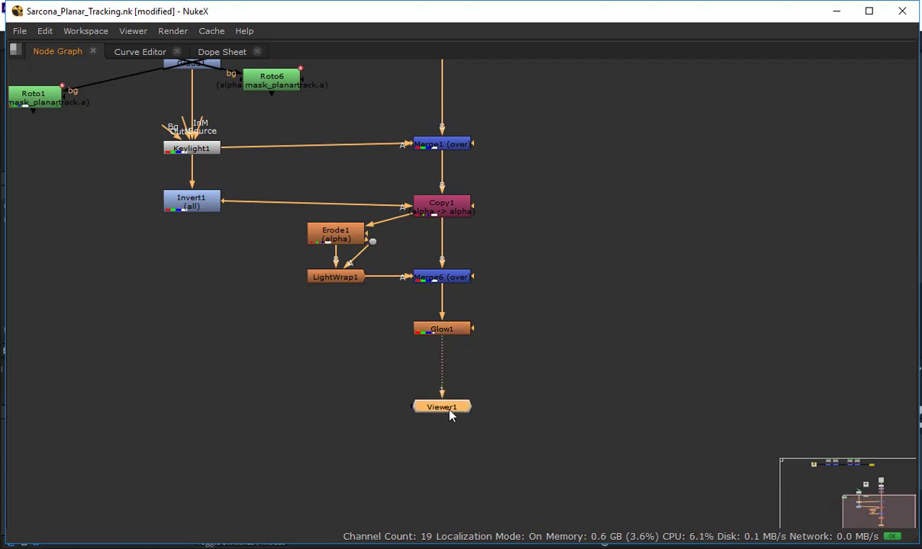
{"action": "left_click_drag", "start_coordinate": [650, 361], "coordinate": [859, 496]}
{"action": "scroll", "coordinate": [859, 496], "scroll_direction": "down", "scroll_amount": 3}
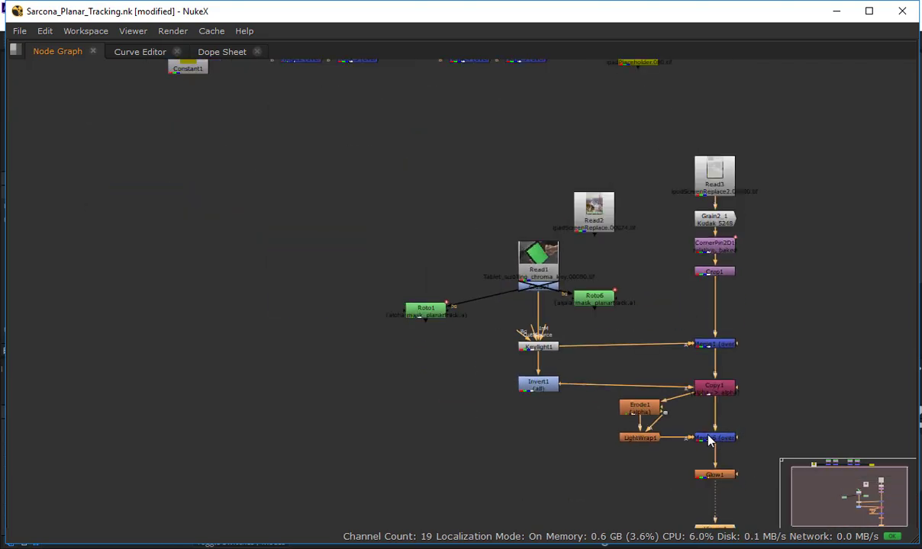
{"action": "scroll", "coordinate": [562, 420], "scroll_direction": "down", "scroll_amount": 4}
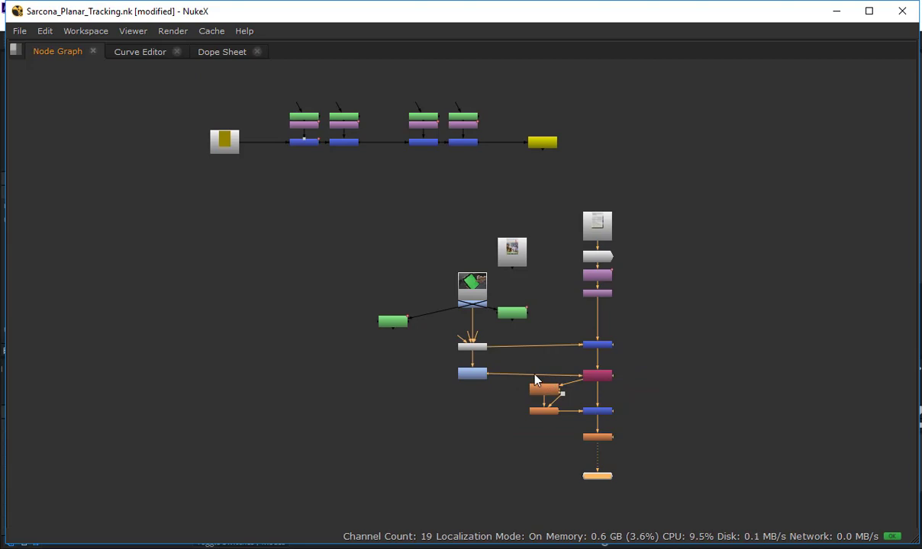
{"action": "scroll", "coordinate": [534, 376], "scroll_direction": "up", "scroll_amount": 4}
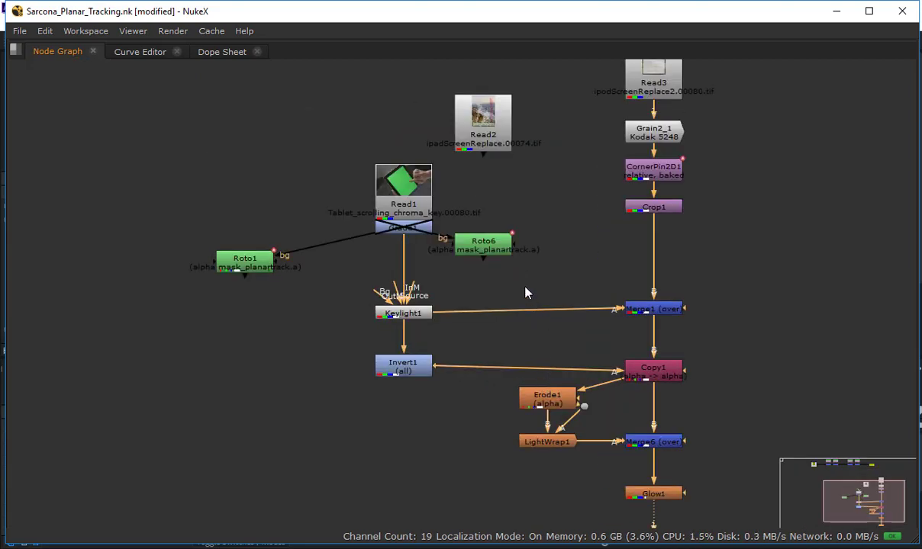
Try Read2 as the input of Grain2_1 in the composite, and reconnect Grain2_1 to Read3
{"action": "left_click_drag", "start_coordinate": [543, 185], "coordinate": [475, 379]}
{"action": "key", "text": "space"}
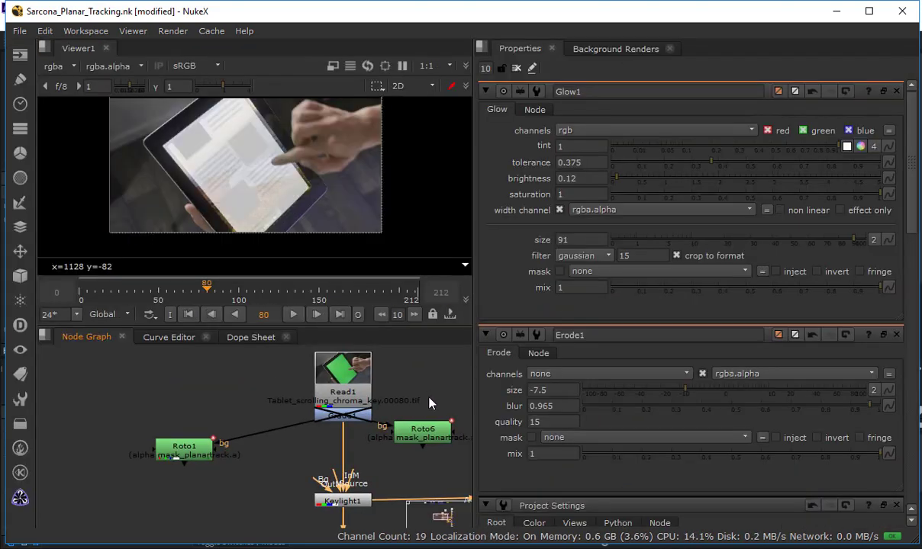
{"action": "left_click_drag", "start_coordinate": [430, 398], "coordinate": [386, 534]}
{"action": "left_click_drag", "start_coordinate": [387, 452], "coordinate": [210, 384]}
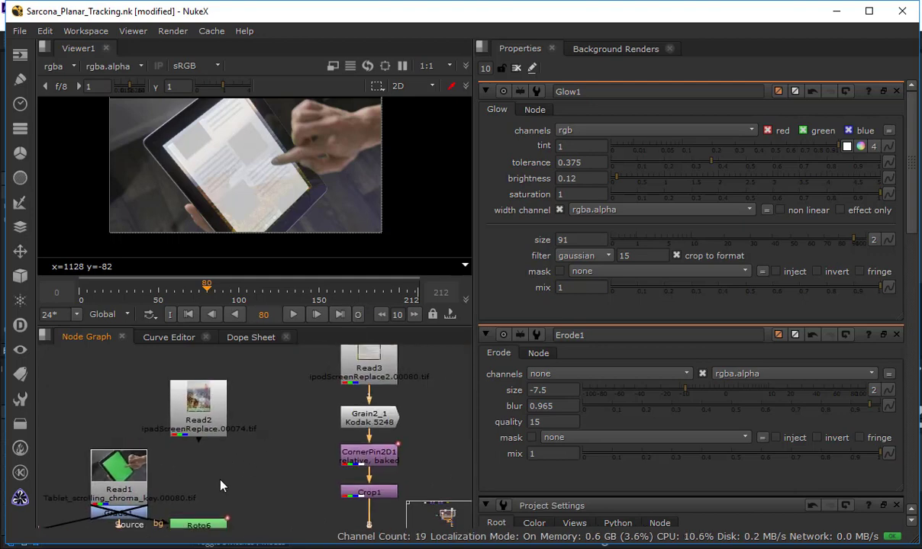
{"action": "left_click_drag", "start_coordinate": [362, 366], "coordinate": [159, 466]}
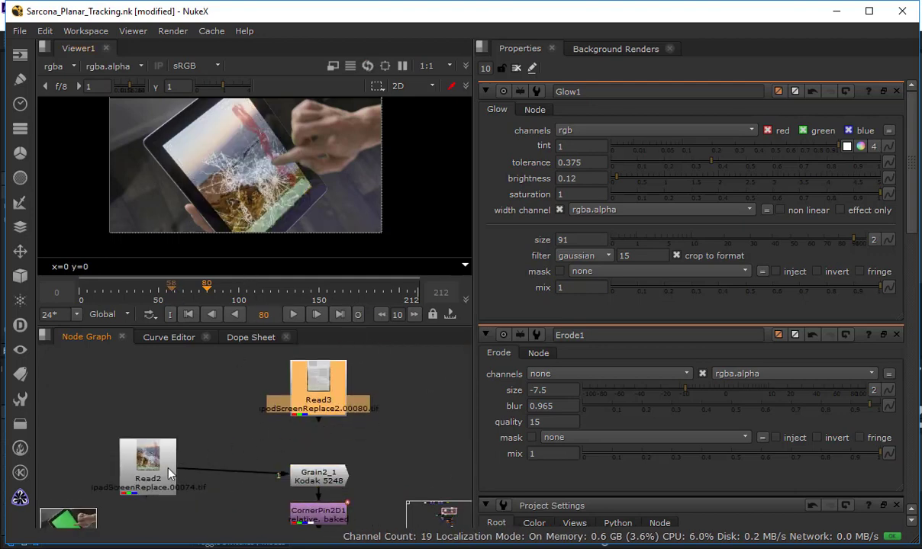
{"action": "left_click_drag", "start_coordinate": [213, 467], "coordinate": [322, 387]}
{"action": "left_click_drag", "start_coordinate": [305, 470], "coordinate": [331, 407]}
Open Keylight1's settings and look over the node tree down through Copy1, Erode1, LightWrap1, Merge6 and Glow1
{"action": "scroll", "coordinate": [331, 412], "scroll_direction": "down", "scroll_amount": 3}
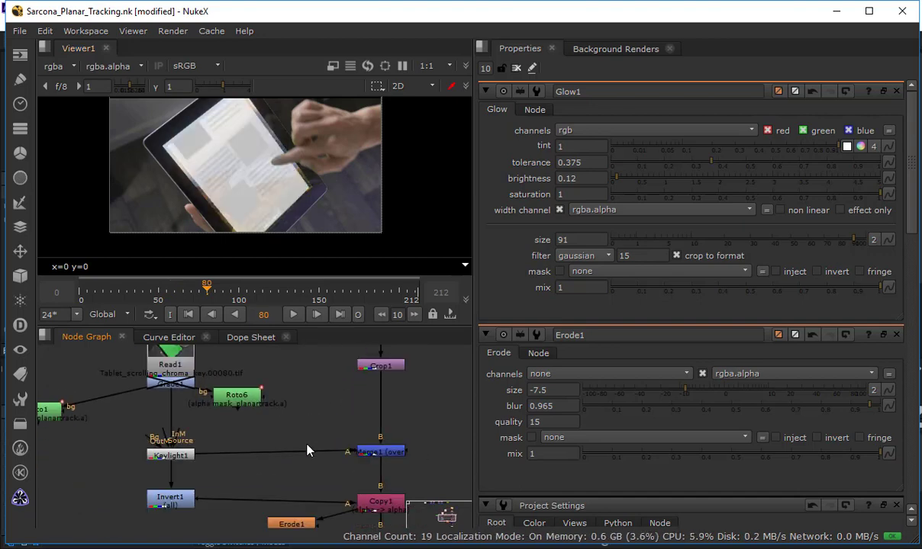
{"action": "scroll", "coordinate": [307, 450], "scroll_direction": "down", "scroll_amount": 1}
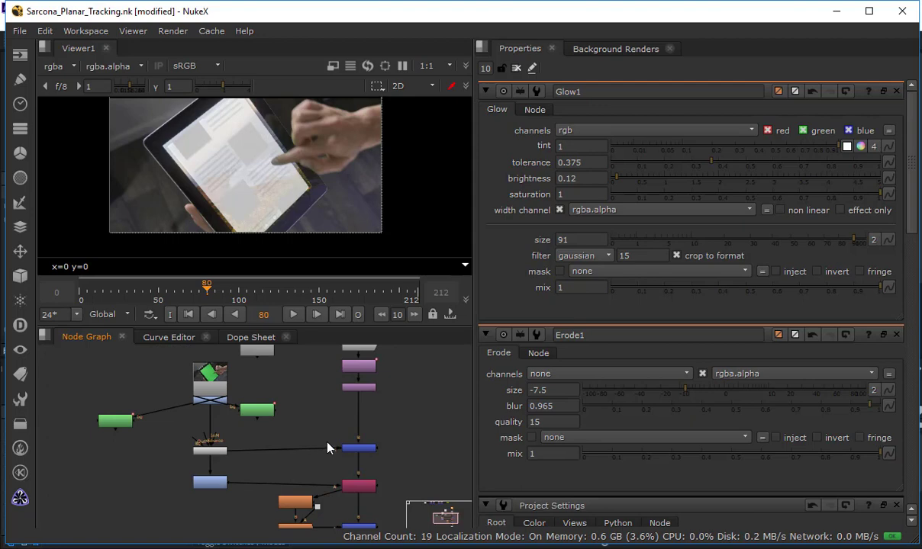
{"action": "double_click", "coordinate": [209, 449]}
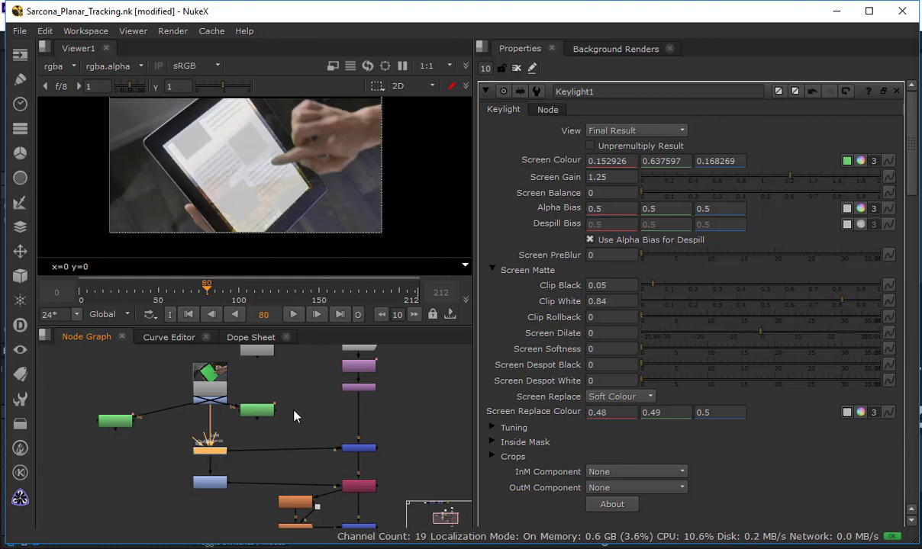
{"action": "scroll", "coordinate": [295, 419], "scroll_direction": "up", "scroll_amount": 2}
{"action": "scroll", "coordinate": [295, 419], "scroll_direction": "up", "scroll_amount": 1}
{"action": "left_click_drag", "start_coordinate": [270, 507], "coordinate": [269, 393]}
{"action": "left_click_drag", "start_coordinate": [417, 439], "coordinate": [329, 424]}
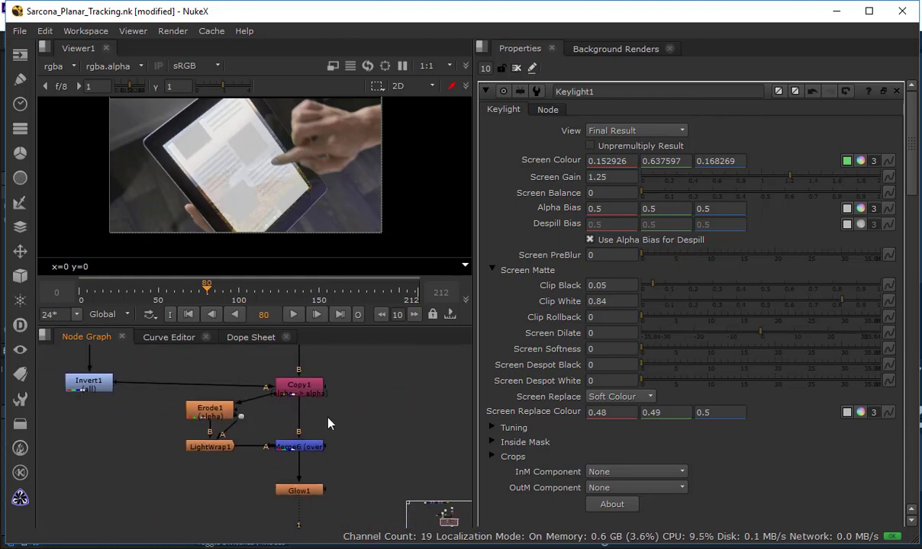
{"action": "left_click_drag", "start_coordinate": [359, 474], "coordinate": [351, 370]}
{"action": "scroll", "coordinate": [350, 371], "scroll_direction": "down", "scroll_amount": 2}
Enlarge the Node Graph, place Read2 beside Read3, and raise Read1 clear of the disabled node beneath it
{"action": "key", "text": "space"}
{"action": "scroll", "coordinate": [520, 371], "scroll_direction": "down", "scroll_amount": 1}
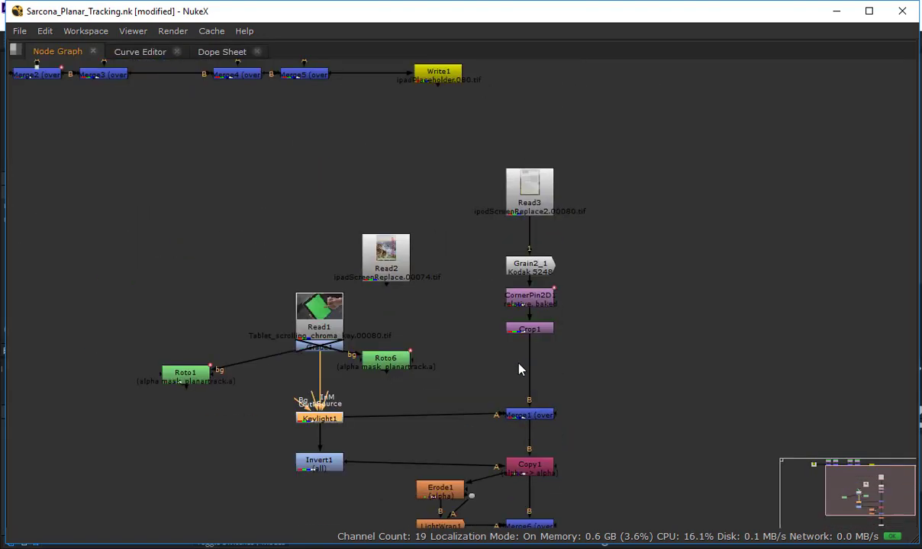
{"action": "scroll", "coordinate": [467, 284], "scroll_direction": "down", "scroll_amount": 2}
{"action": "scroll", "coordinate": [432, 279], "scroll_direction": "up", "scroll_amount": 3}
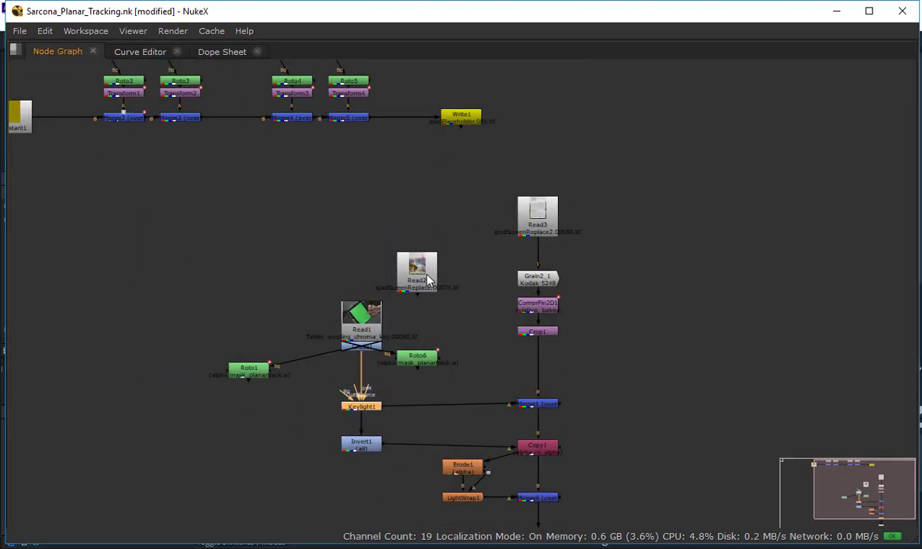
{"action": "left_click_drag", "start_coordinate": [431, 279], "coordinate": [540, 138]}
{"action": "left_click_drag", "start_coordinate": [402, 244], "coordinate": [400, 197]}
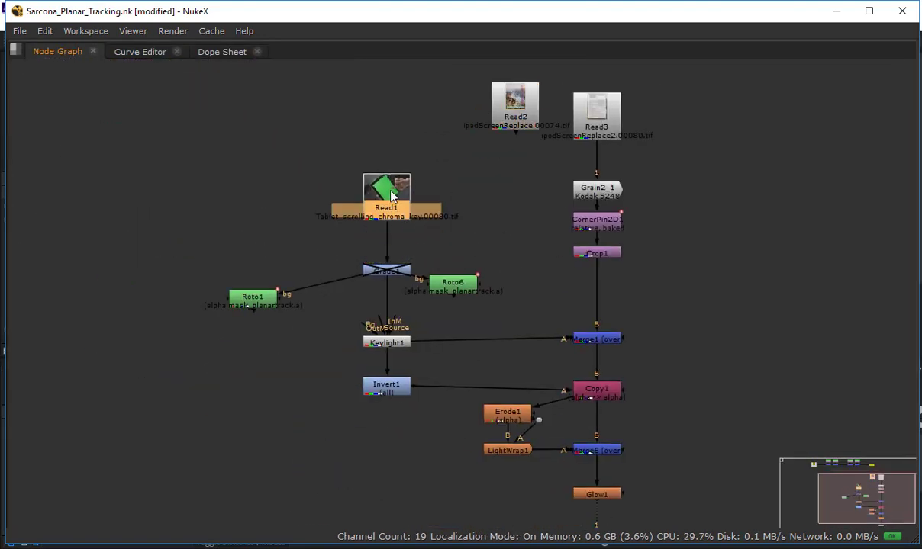
Take the disabled node out of the line between Read1 and Keylight1, feeding Keylight1 directly from Read1, and place its Roto branch left of Read1
{"action": "left_click_drag", "start_coordinate": [506, 236], "coordinate": [388, 274]}
{"action": "scroll", "coordinate": [402, 271], "scroll_direction": "up", "scroll_amount": 3}
{"action": "scroll", "coordinate": [468, 275], "scroll_direction": "down", "scroll_amount": 1}
{"action": "left_click_drag", "start_coordinate": [473, 278], "coordinate": [378, 265]}
{"action": "scroll", "coordinate": [412, 241], "scroll_direction": "down", "scroll_amount": 2}
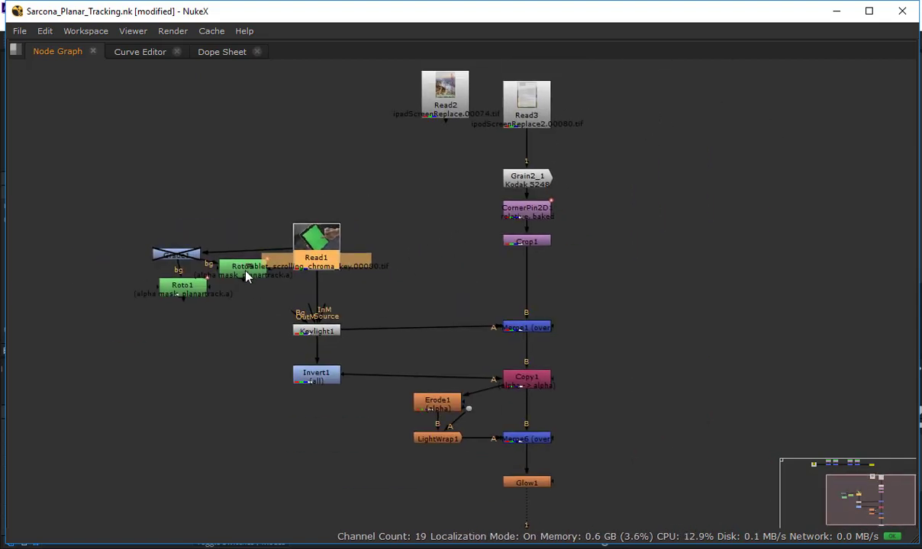
Select the disabled node with Roto1 and Roto6 and move the group much farther left of Read1
{"action": "left_click_drag", "start_coordinate": [245, 271], "coordinate": [227, 276]}
{"action": "key", "text": "ctrl+z"}
{"action": "left_click_drag", "start_coordinate": [280, 330], "coordinate": [137, 211]}
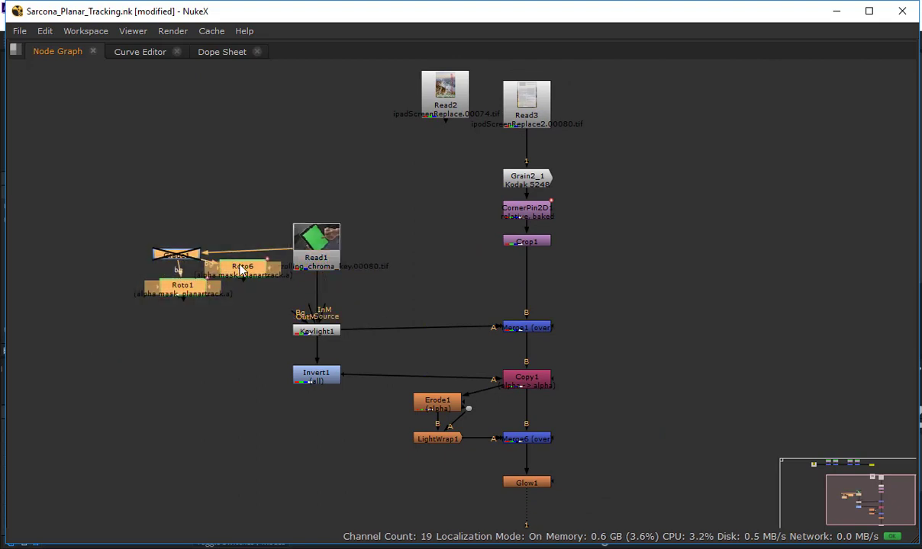
{"action": "left_click_drag", "start_coordinate": [241, 268], "coordinate": [45, 254]}
{"action": "left_click", "coordinate": [384, 213]}
Tighten the Read3, Grain2_1, CornerPin2D1 and Crop1 column and place it just above Merge1, then restore the full workspace layout
{"action": "left_click_drag", "start_coordinate": [355, 274], "coordinate": [282, 332]}
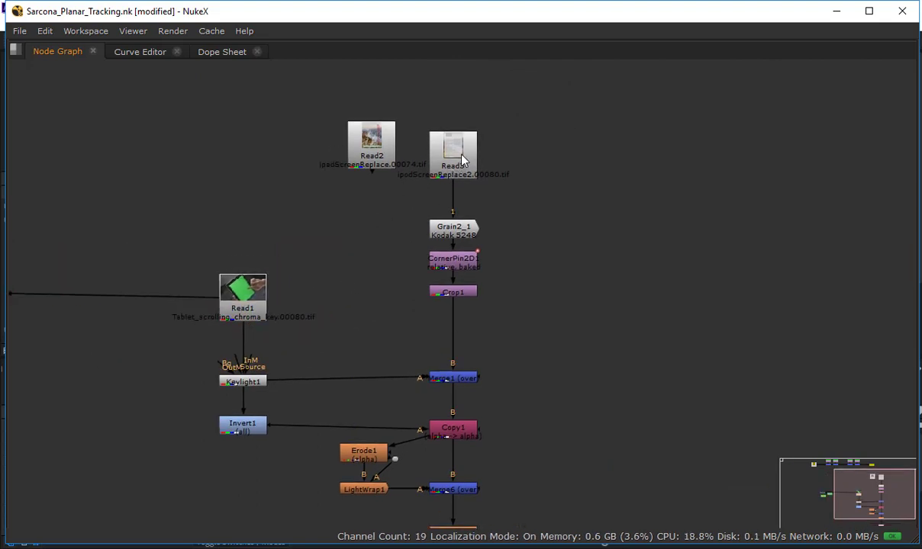
{"action": "left_click", "coordinate": [463, 172]}
{"action": "left_click_drag", "start_coordinate": [409, 122], "coordinate": [534, 340]}
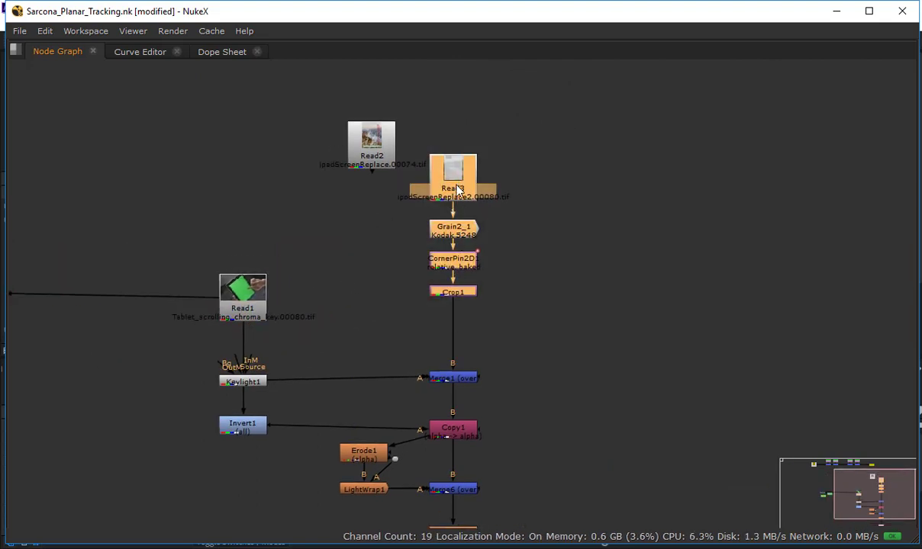
{"action": "left_click_drag", "start_coordinate": [457, 191], "coordinate": [533, 131]}
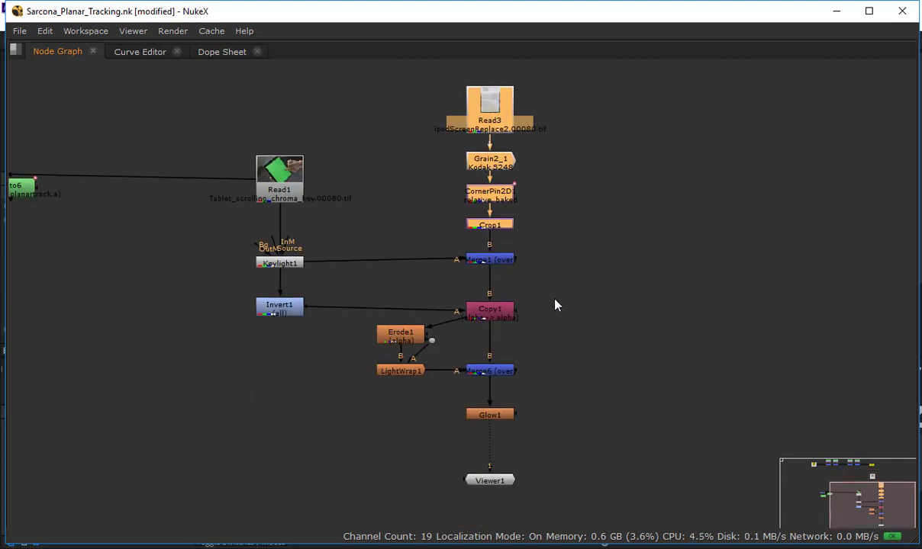
{"action": "left_click_drag", "start_coordinate": [440, 339], "coordinate": [471, 381]}
{"action": "key", "text": "space"}
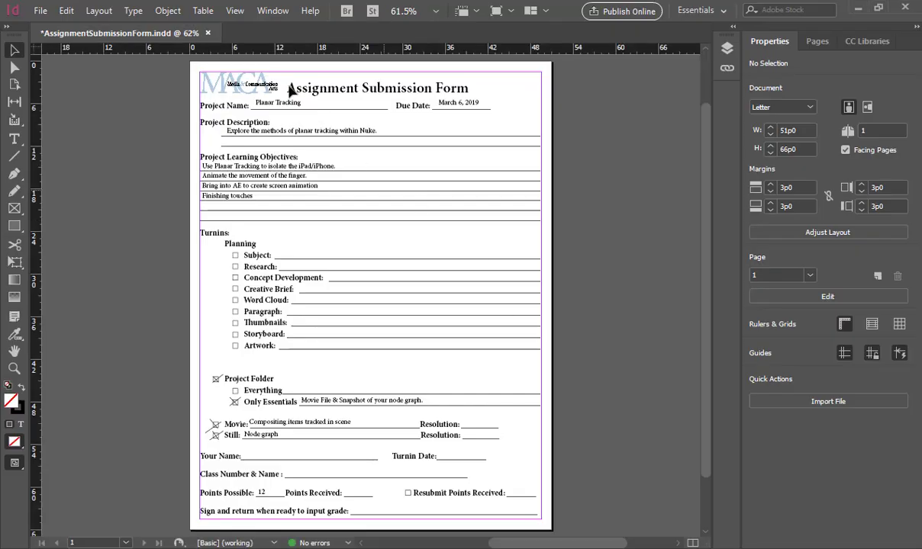
Switch to InDesign and review the Planar Tracking assignment submission form, from the learning objectives to the turn-in requirements
{"action": "left_click_drag", "start_coordinate": [510, 189], "coordinate": [518, 201]}
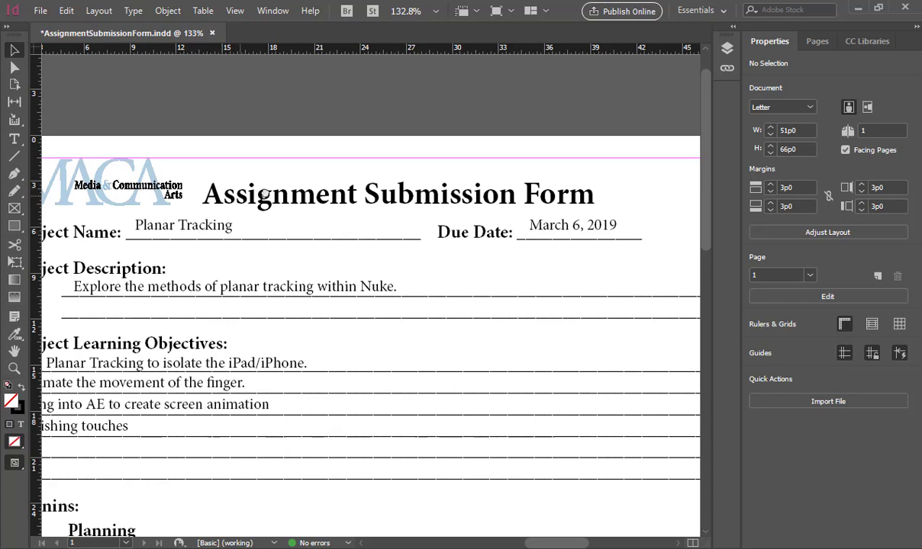
{"action": "left_click_drag", "start_coordinate": [251, 182], "coordinate": [302, 102]}
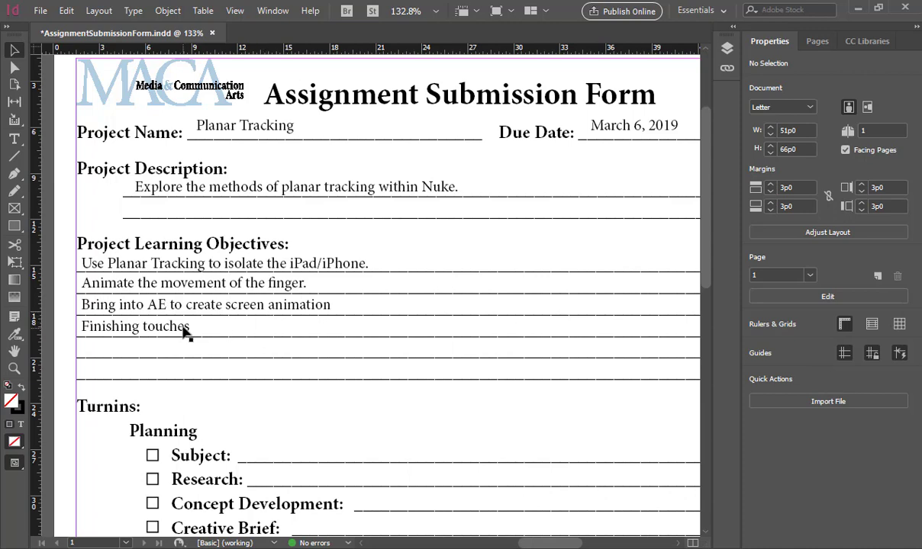
{"action": "scroll", "coordinate": [186, 333], "scroll_direction": "down", "scroll_amount": 12}
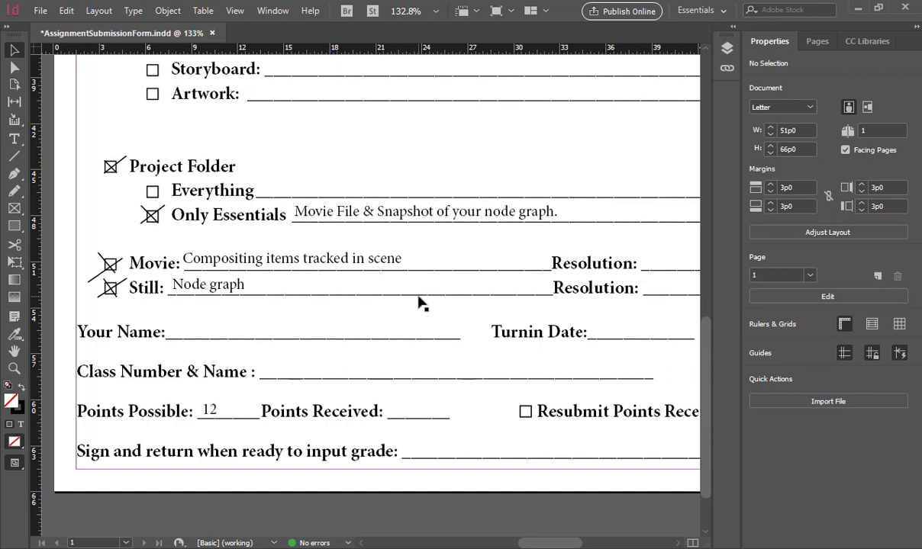
{"action": "key", "text": "ctrl+0"}
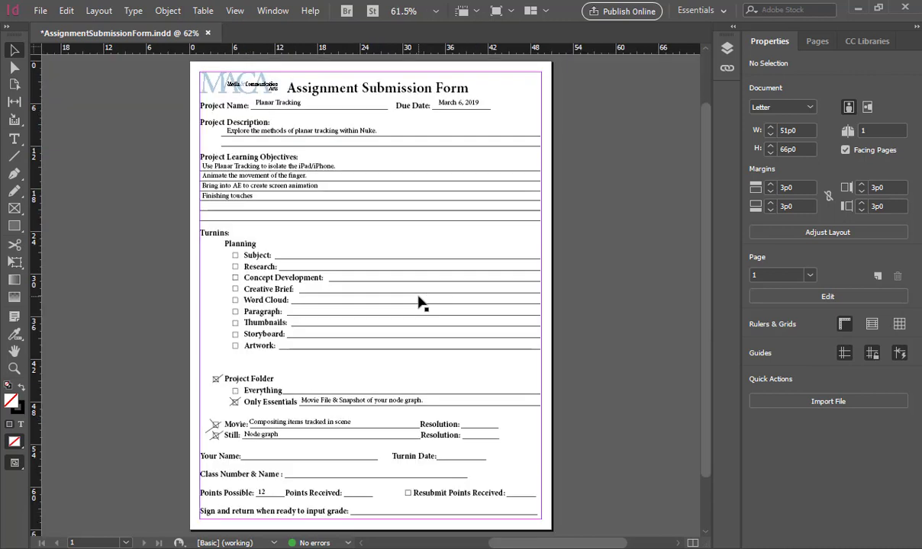